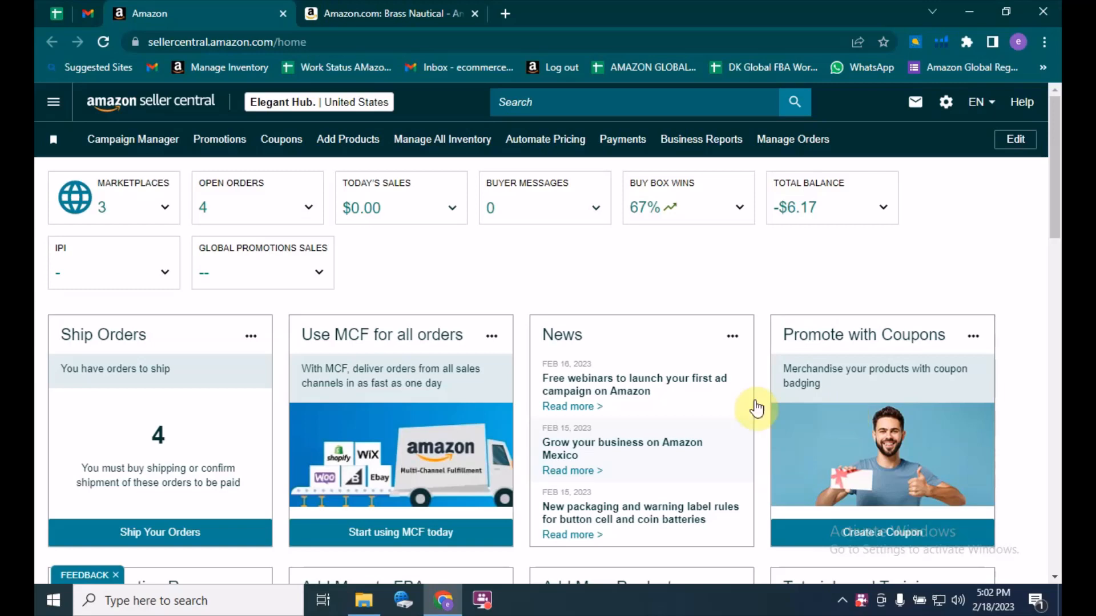
Open the Coupons page from the advertising section and read the scheduled maintenance notice.
click(61, 105)
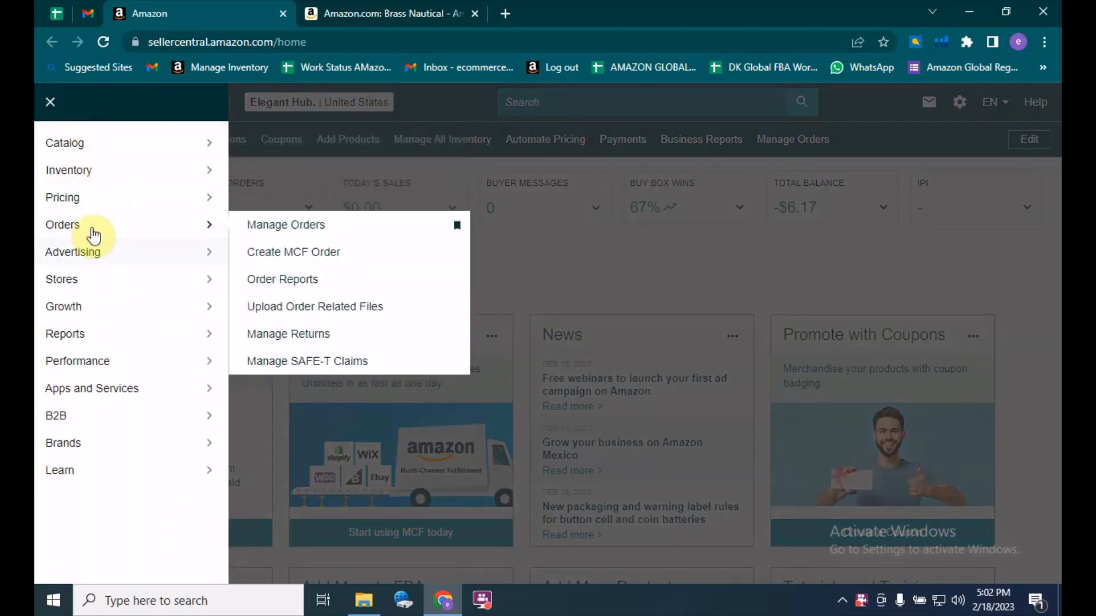
mouse_move(98, 261)
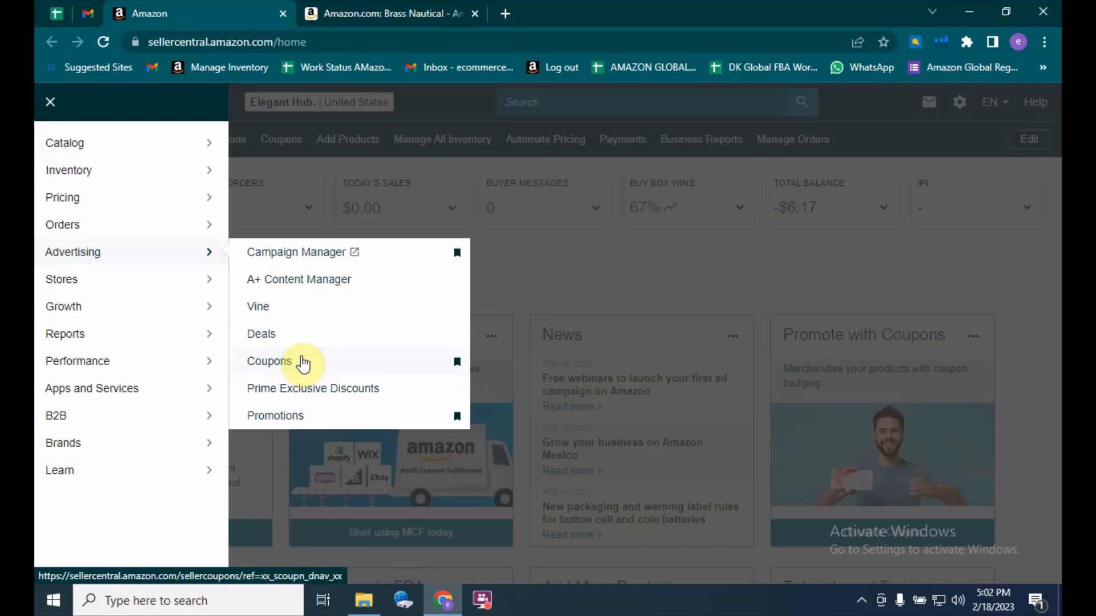
click(304, 363)
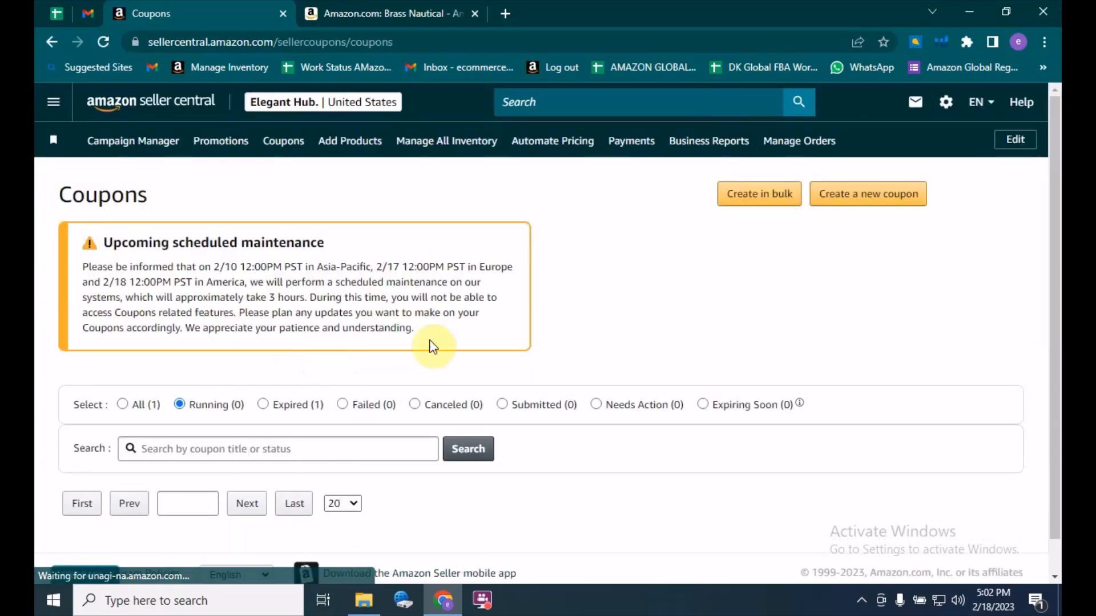
scroll(494, 339, down, 1)
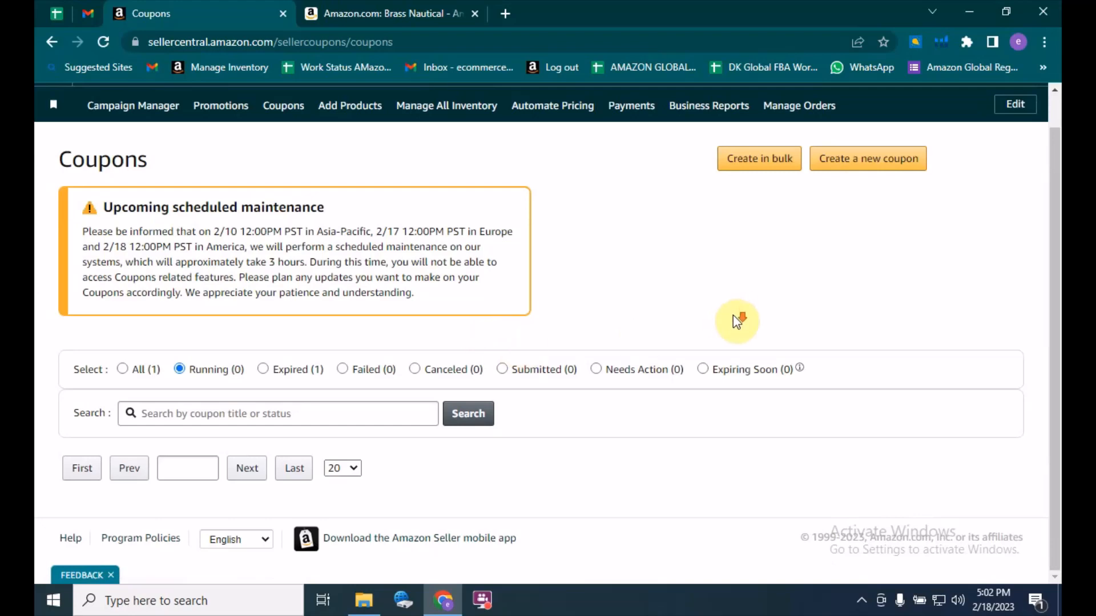
scroll(564, 374, up, 1)
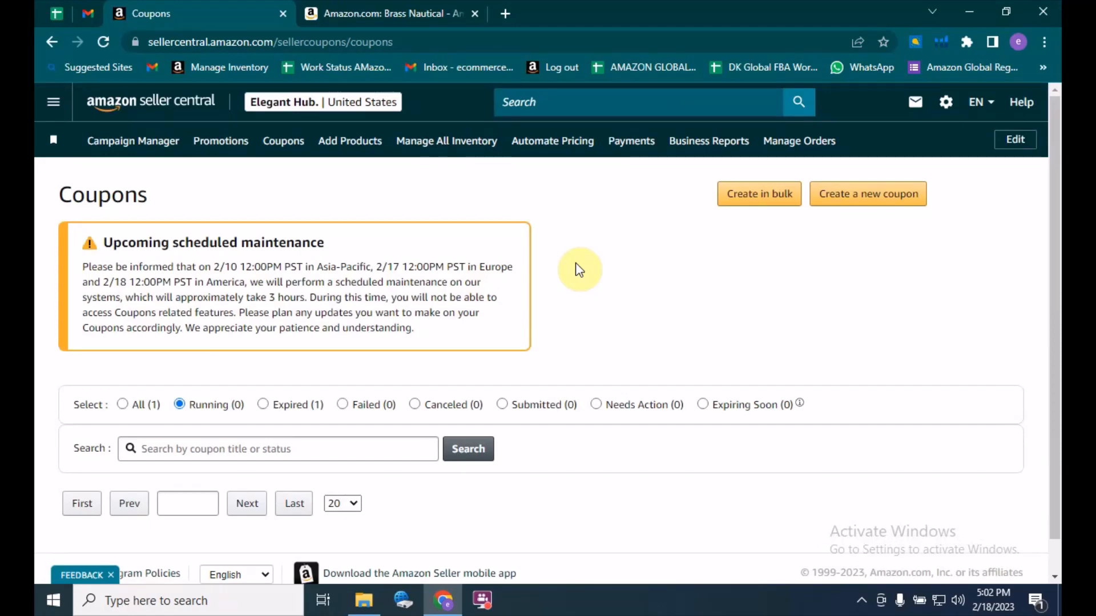
drag(108, 242, 361, 235)
click(367, 241)
scroll(240, 286, down, 1)
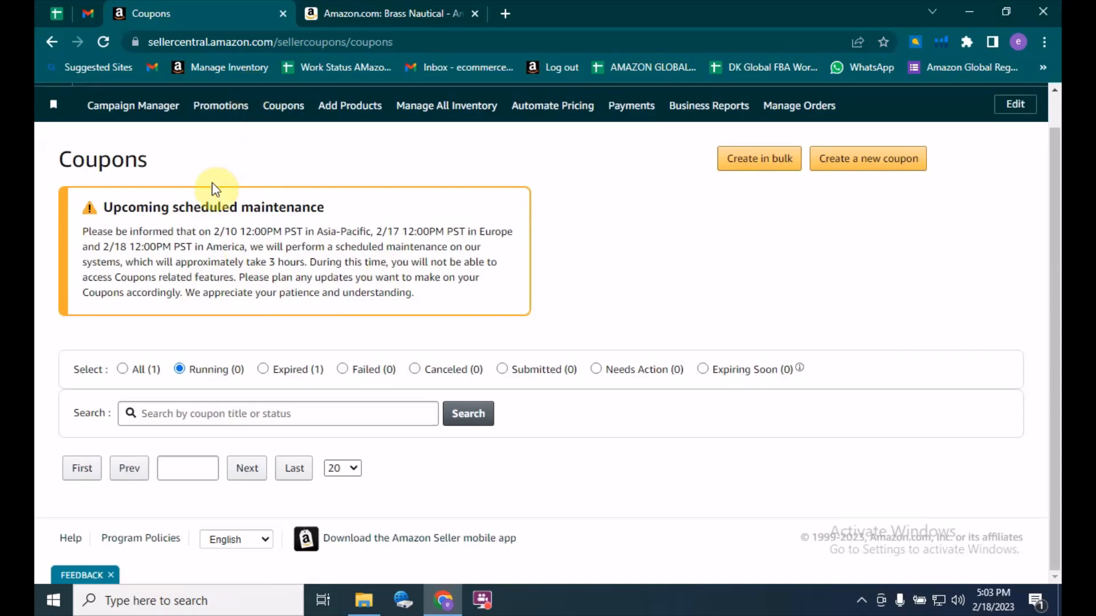
Switch to the Brass Nautical sundial compass product page and apply its 5% coupon.
click(354, 12)
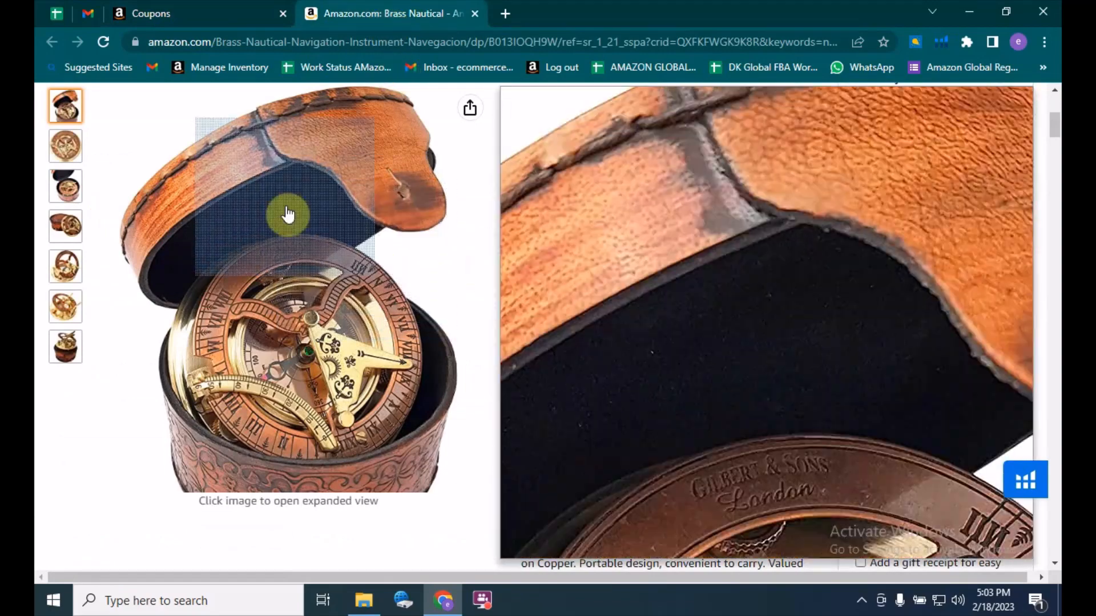
scroll(788, 345, up, 3)
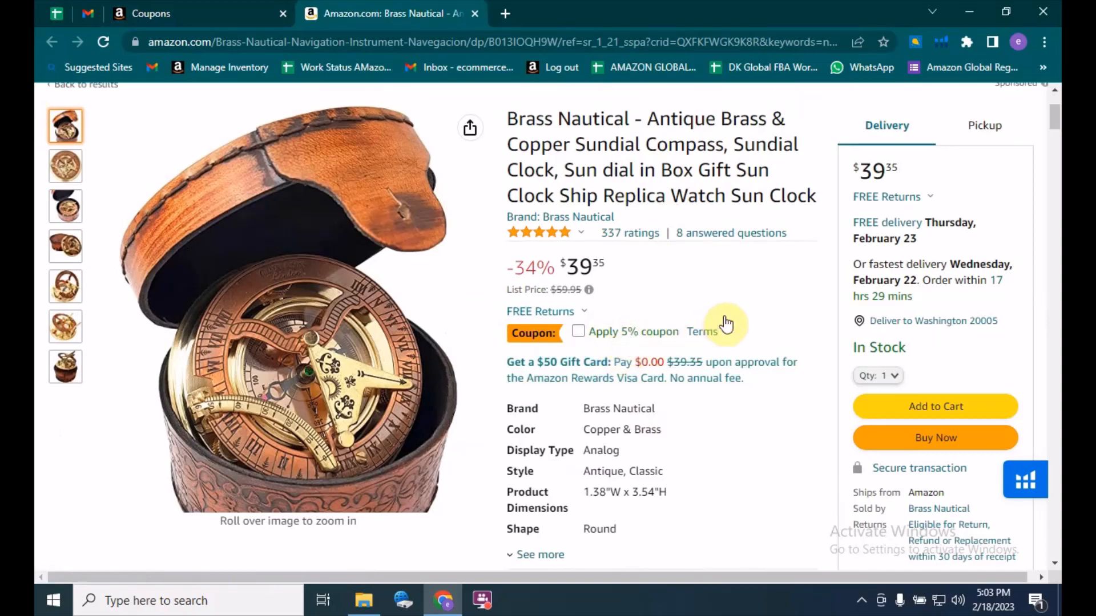
click(579, 332)
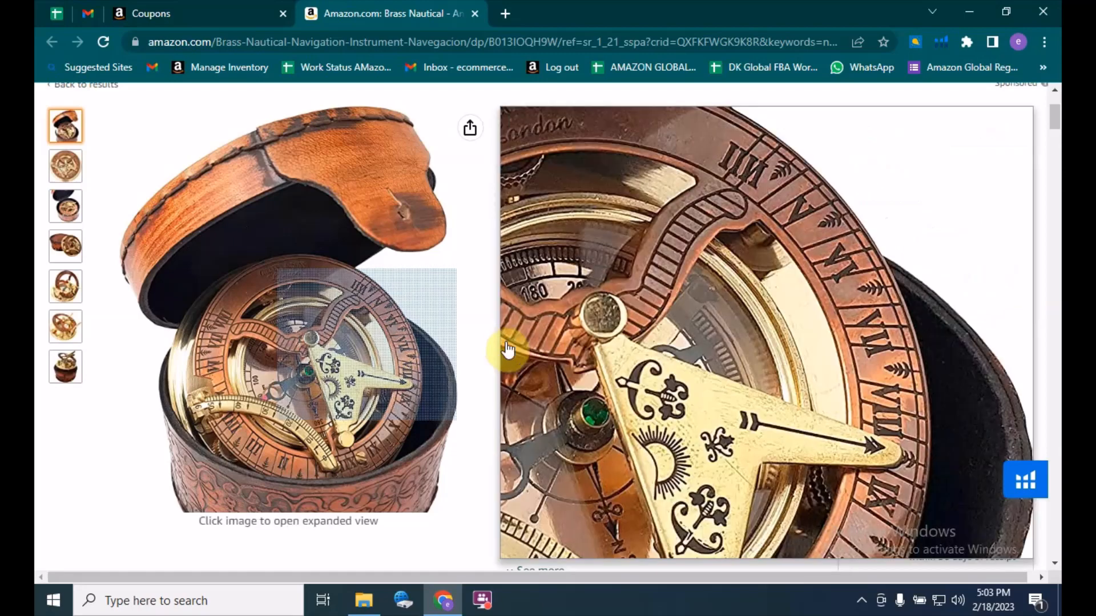
scroll(651, 389, up, 2)
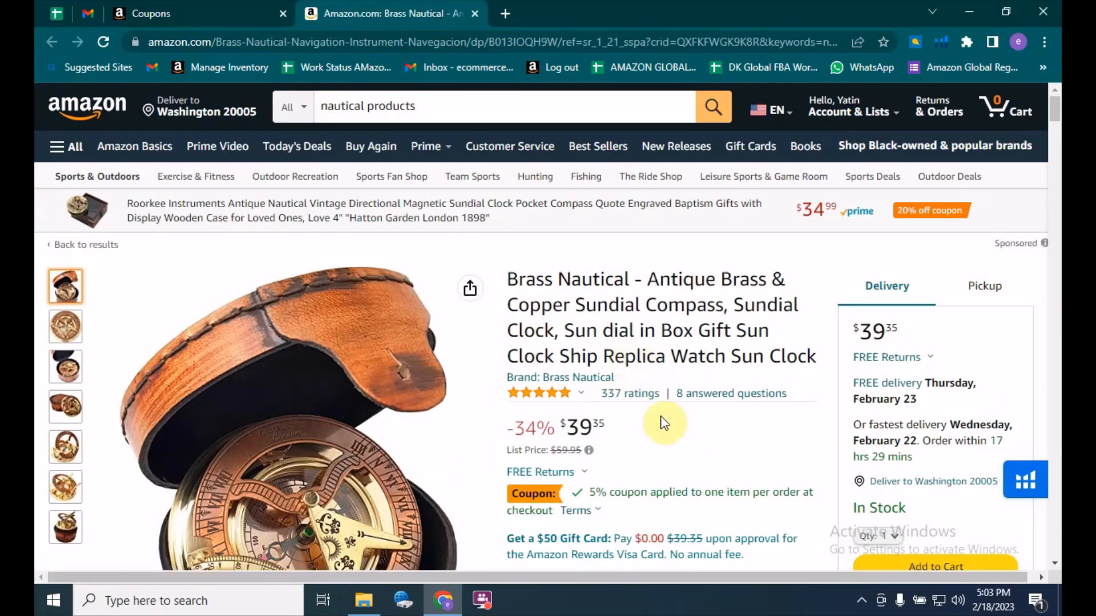
scroll(656, 422, down, 1)
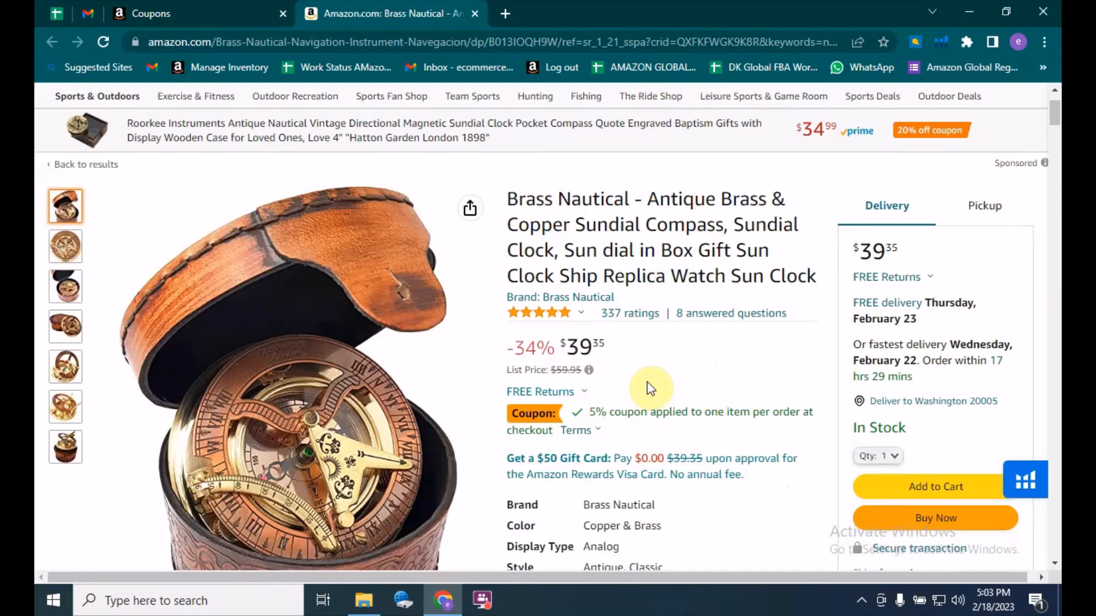
Return to the seller Coupons page and start creating a new coupon.
click(196, 7)
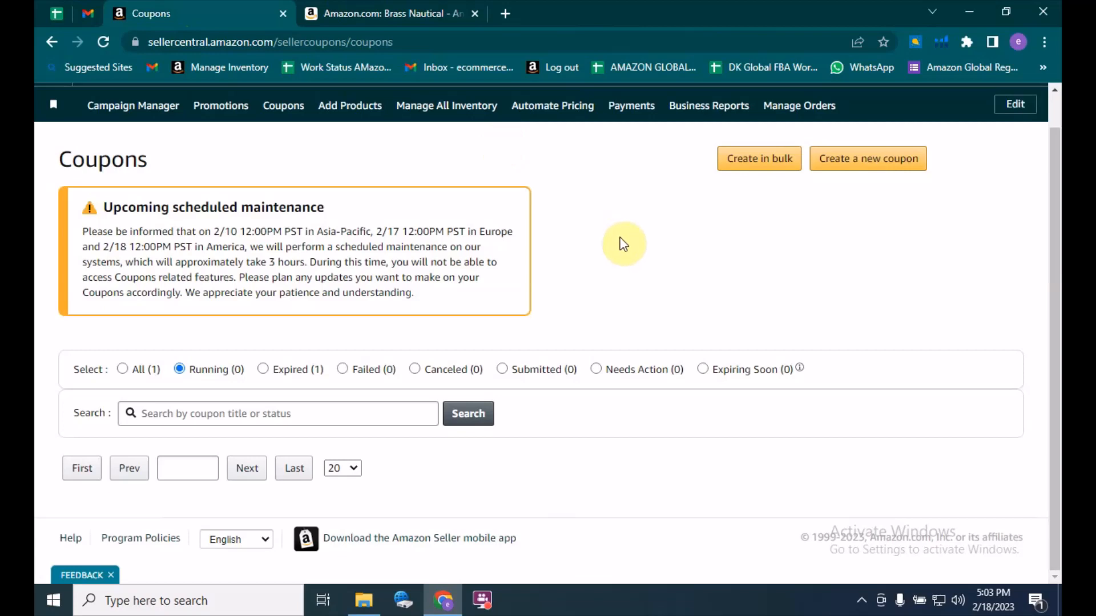
click(861, 174)
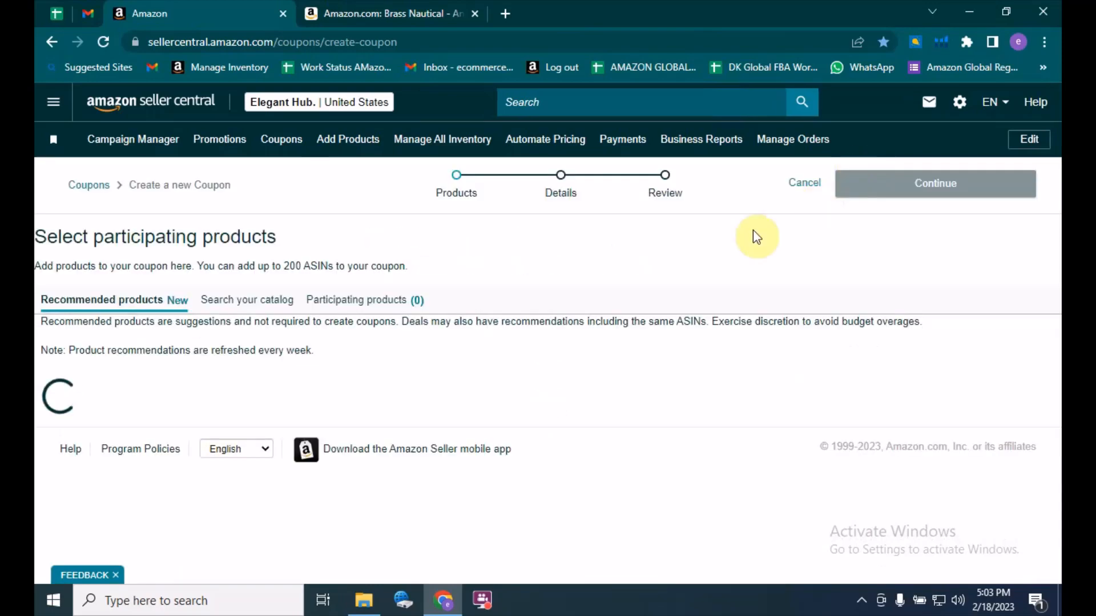
Search the catalog for ASIN B07X9846LH and add the matching product to the coupon, continuing to the coupon details.
scroll(499, 353, down, 2)
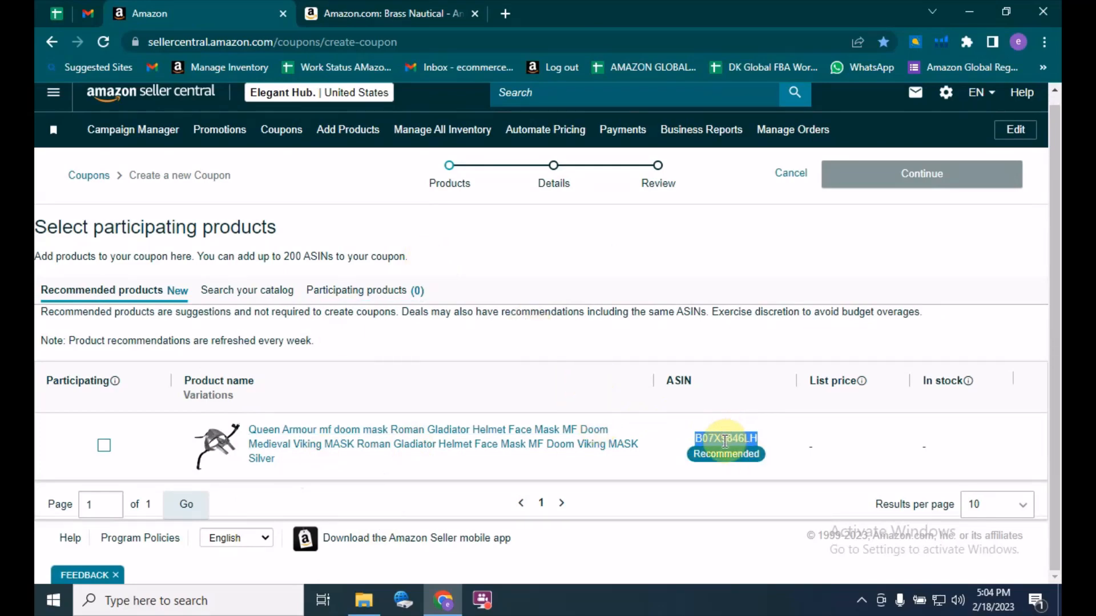
click(492, 399)
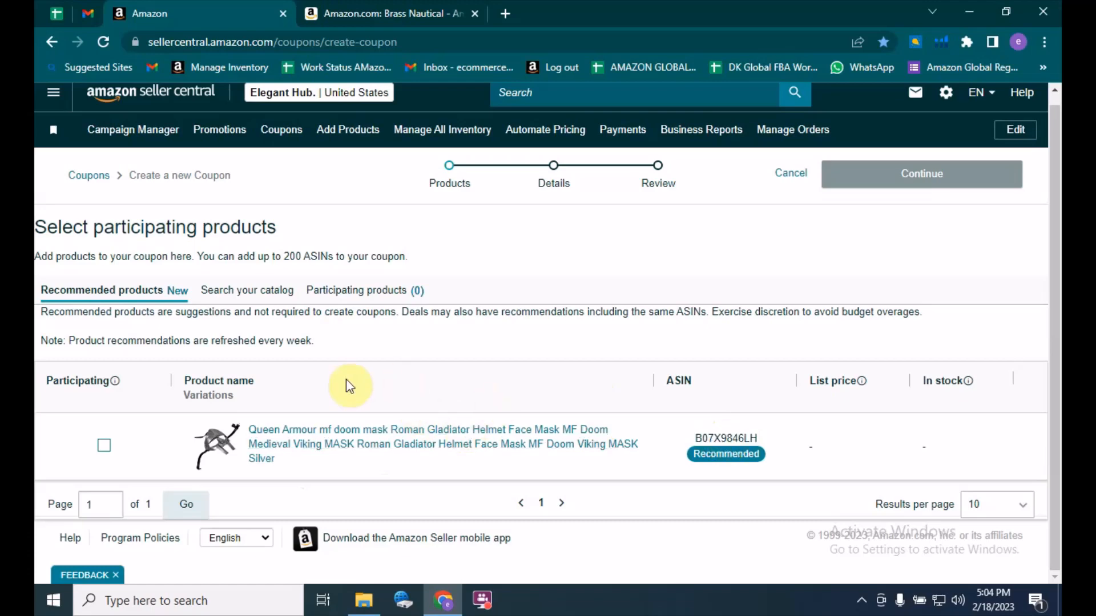
click(245, 291)
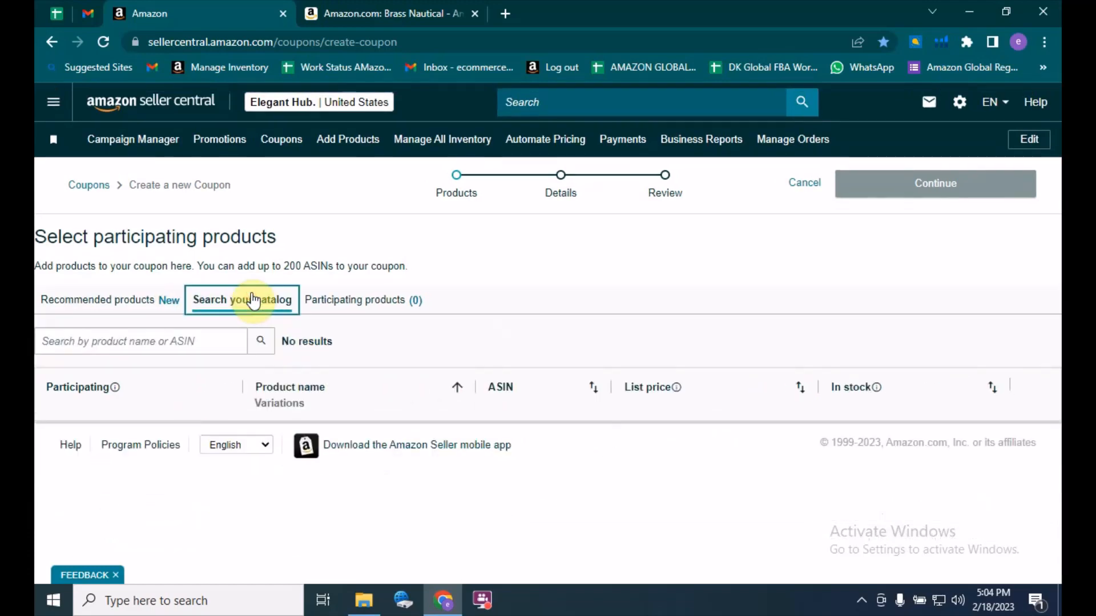
click(178, 343)
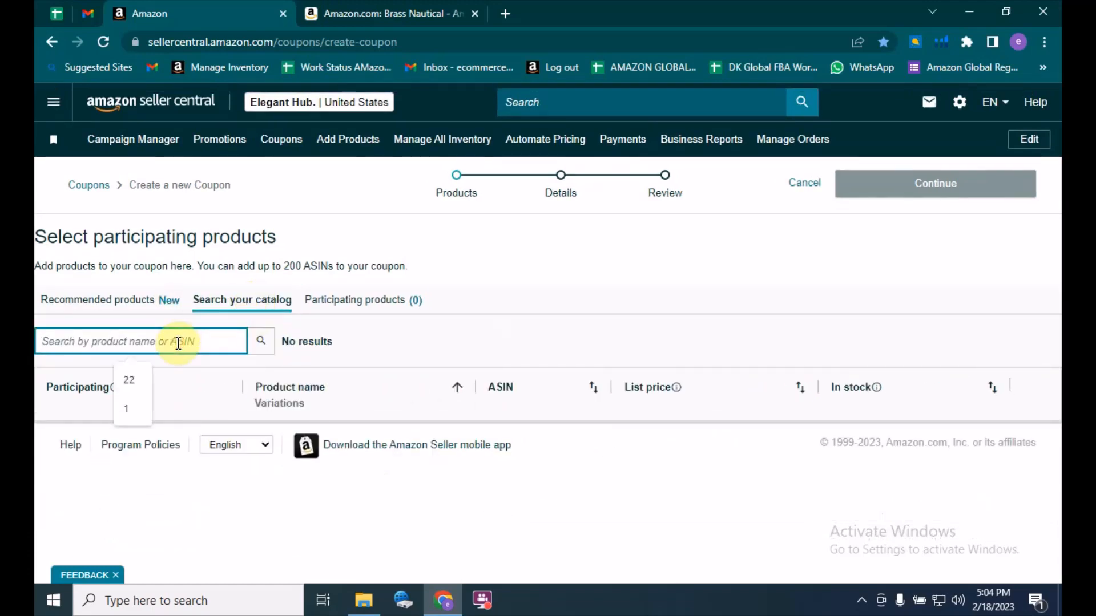
text(B07X9846LH)
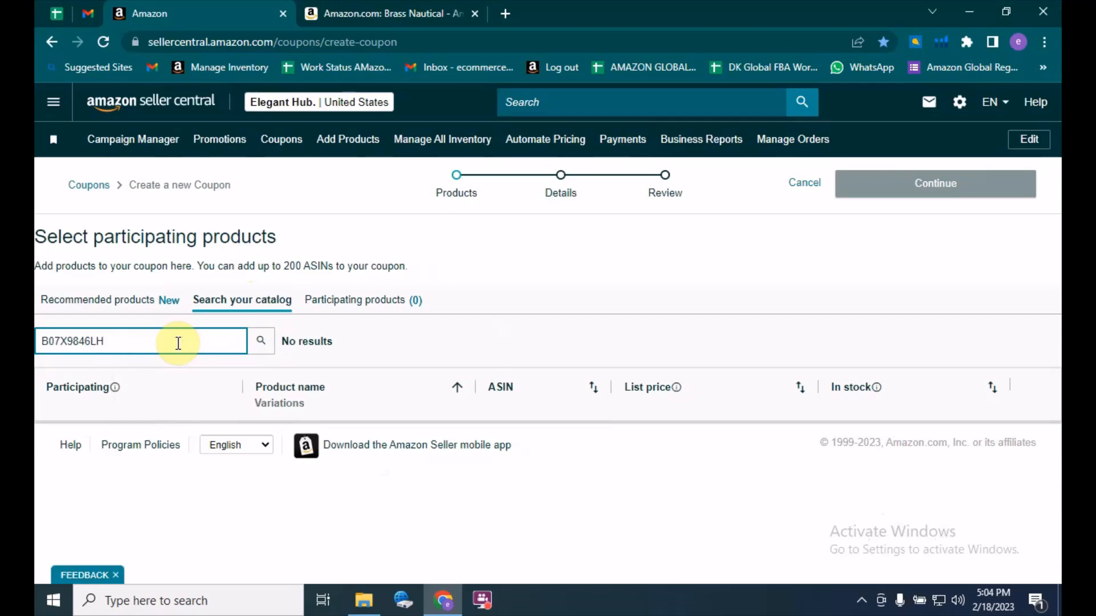
key(Return)
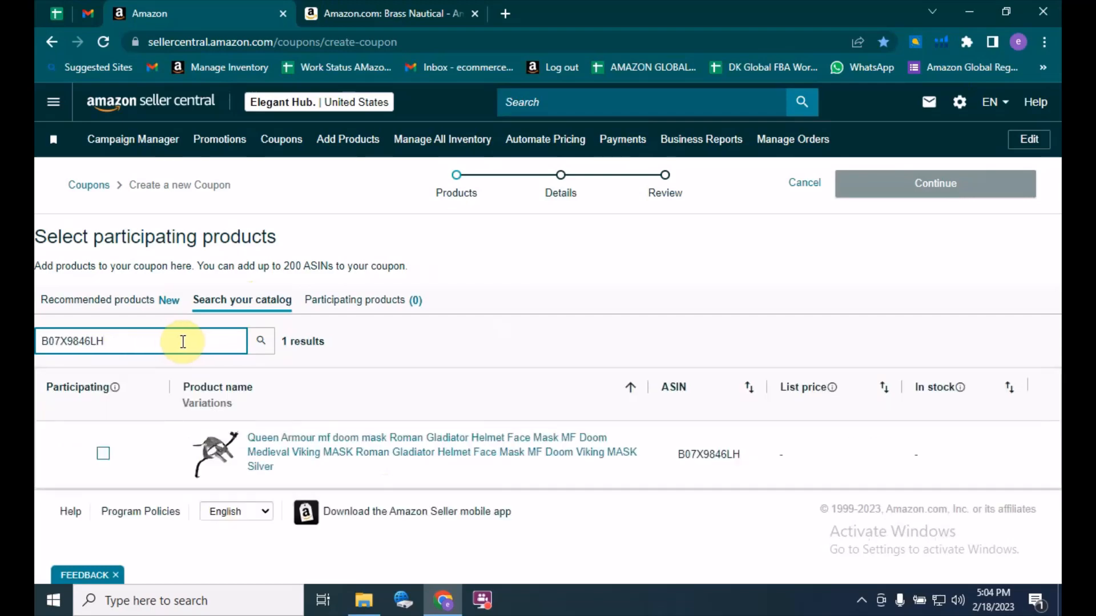
click(103, 459)
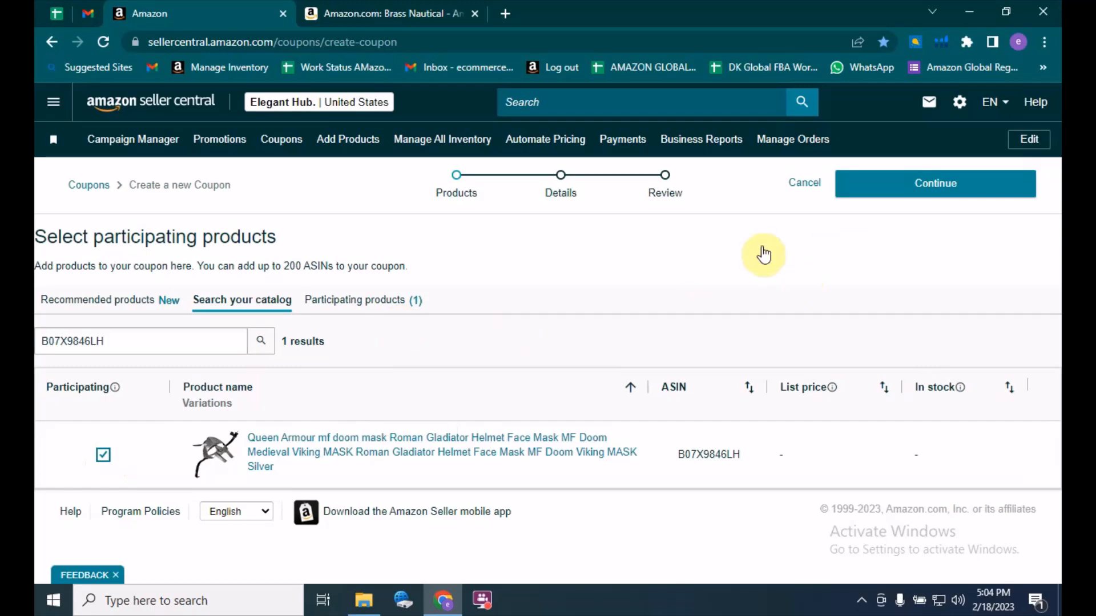
click(932, 197)
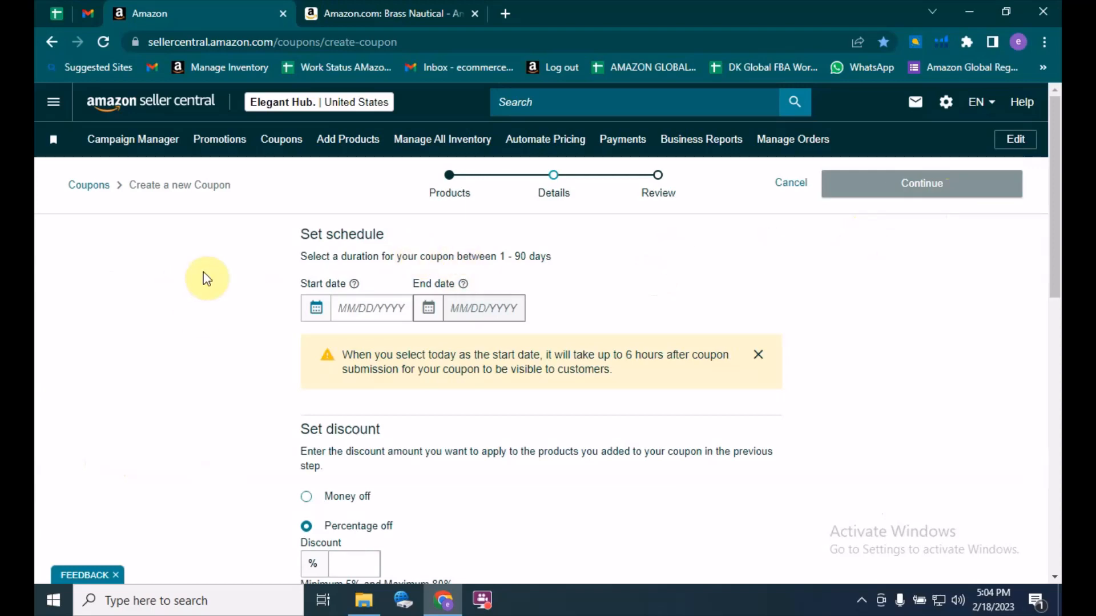
Set the coupon's start date to 02/18/2023.
click(373, 309)
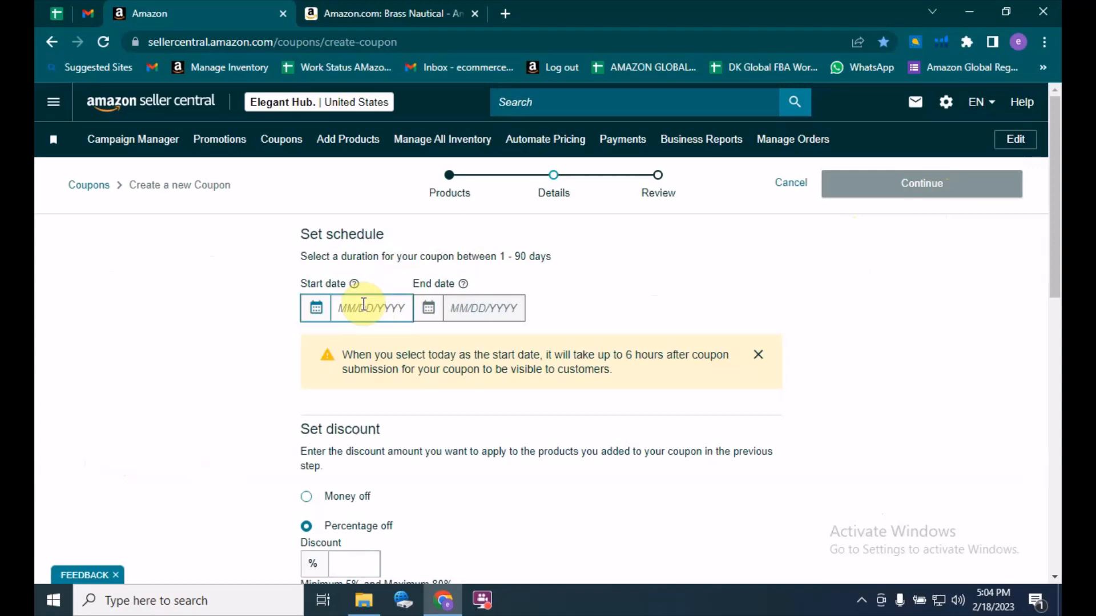
click(317, 309)
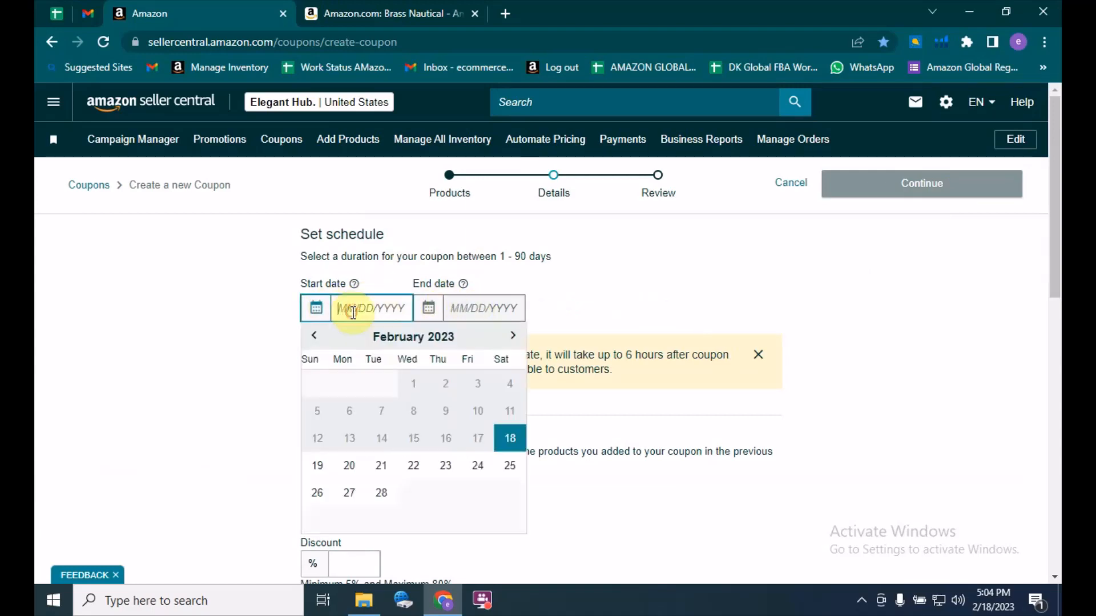
click(508, 443)
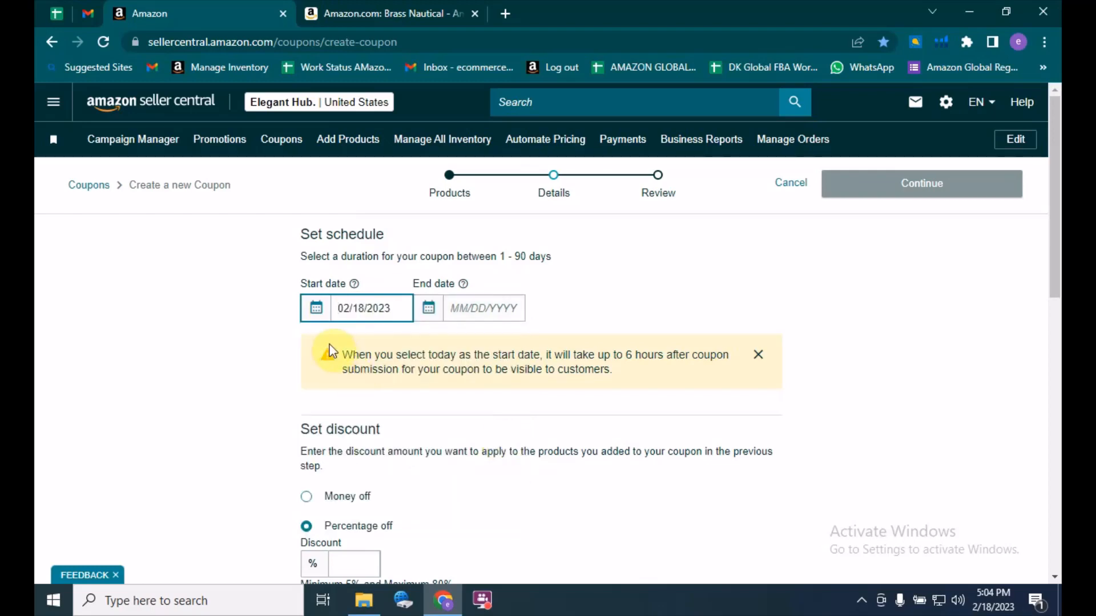
Schedule the coupon with a start date of 02/20/2023 and an end date of 02/27/2023.
click(388, 308)
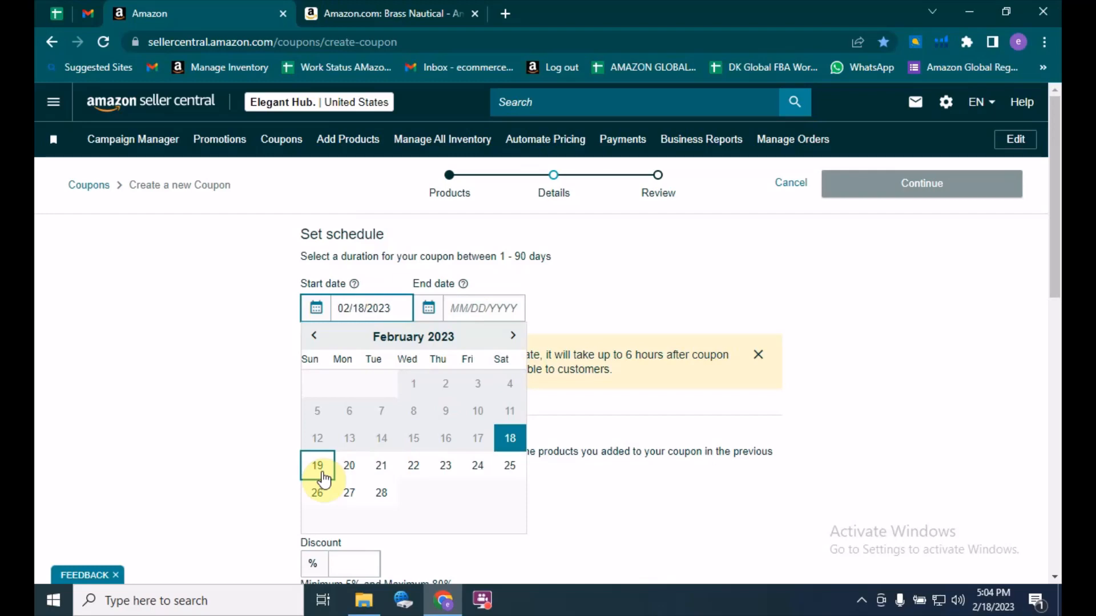
click(350, 466)
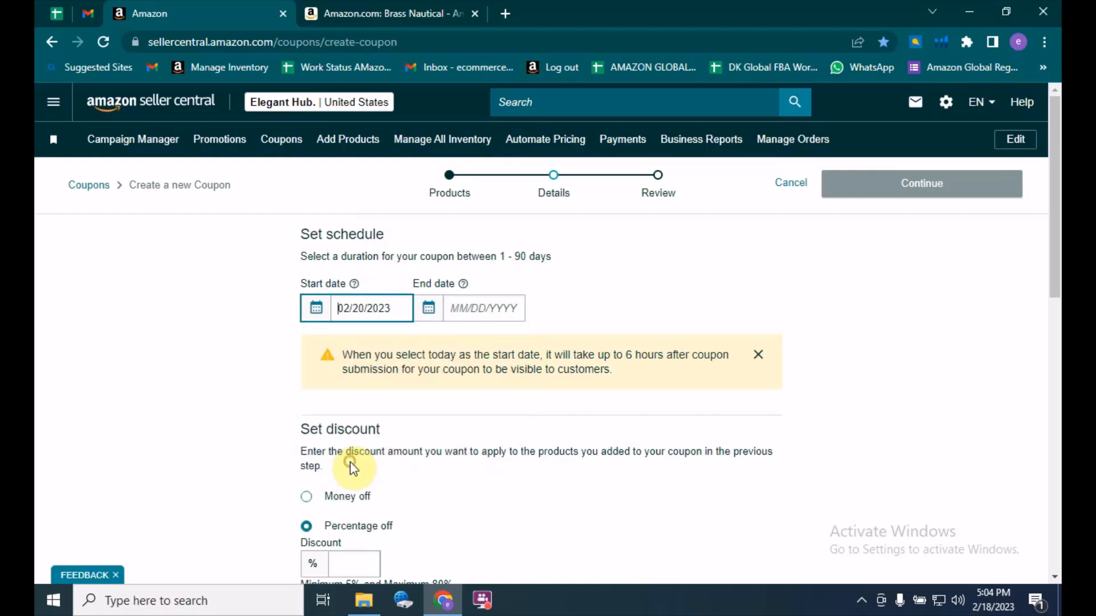
click(502, 316)
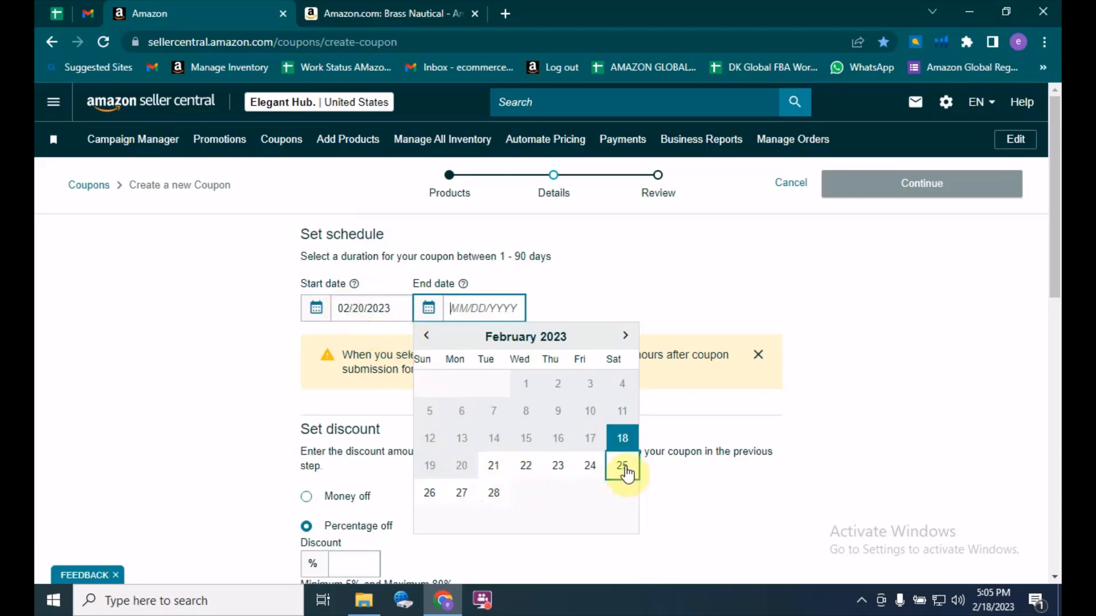
click(460, 492)
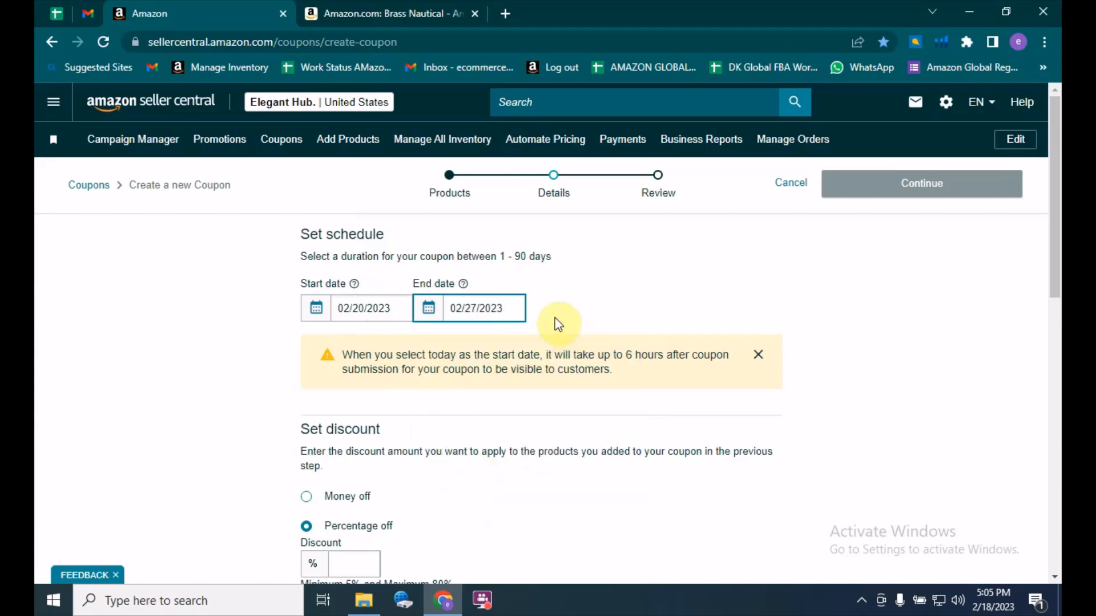
Dismiss the notice about choosing today as the start date and review the discount section.
scroll(565, 334, down, 1)
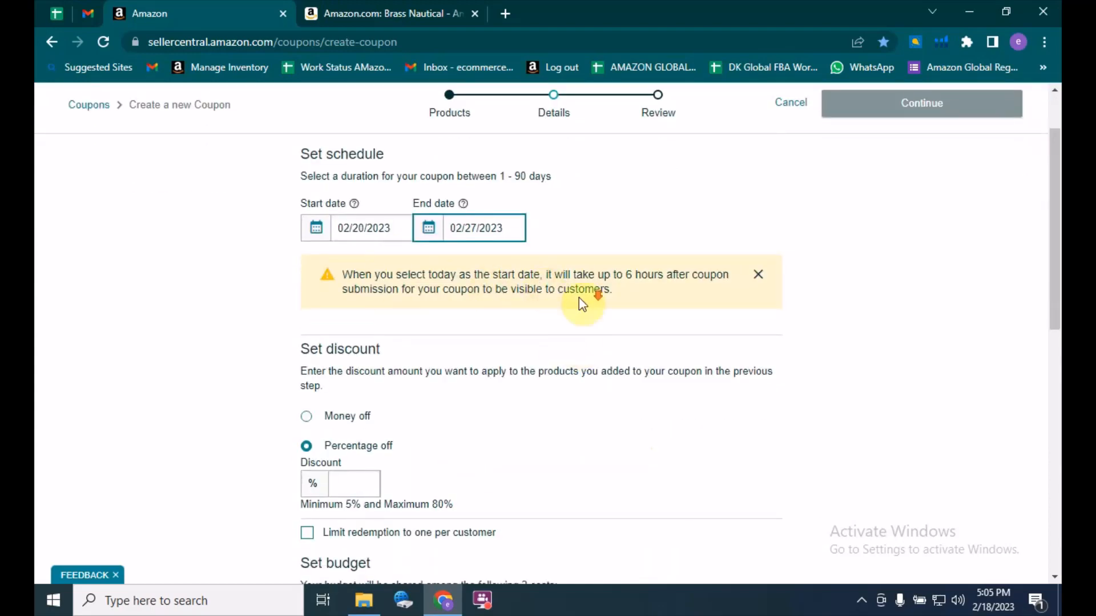
scroll(579, 296, down, 2)
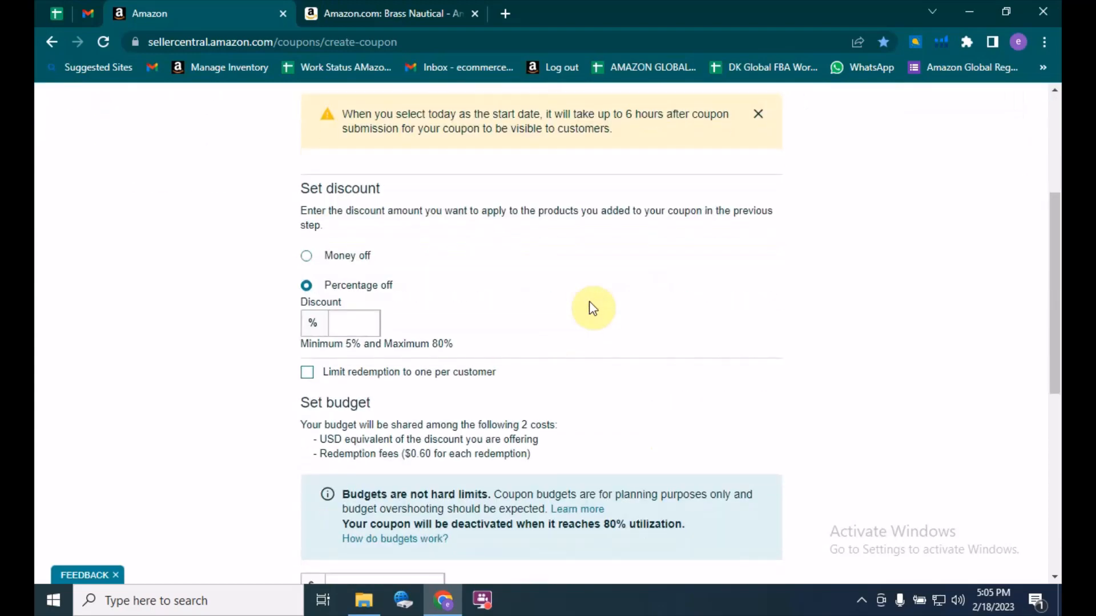
click(757, 122)
drag(305, 141, 448, 152)
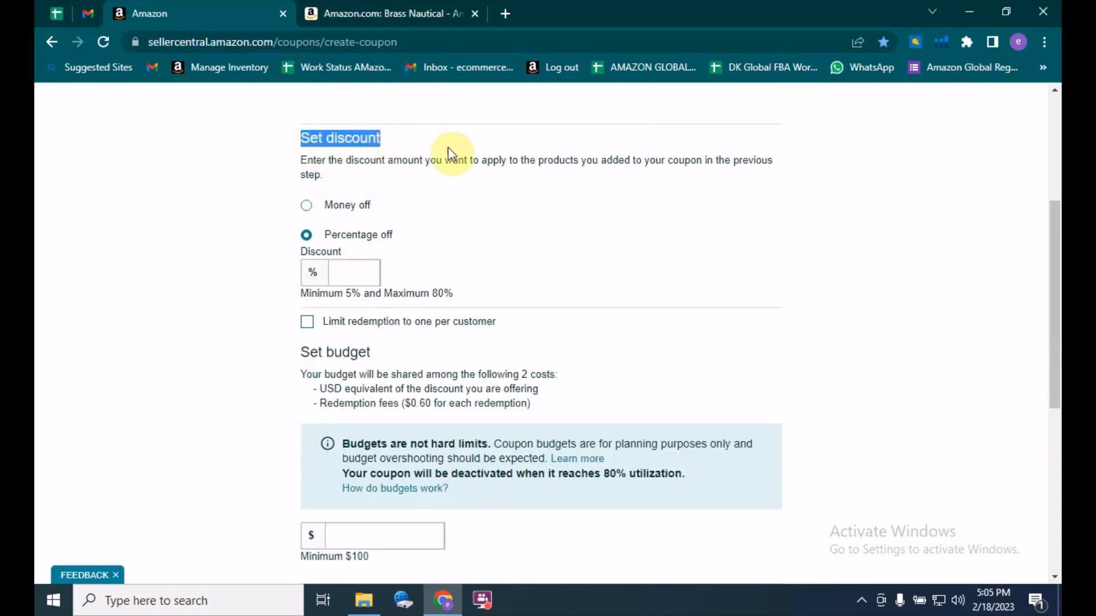
click(618, 222)
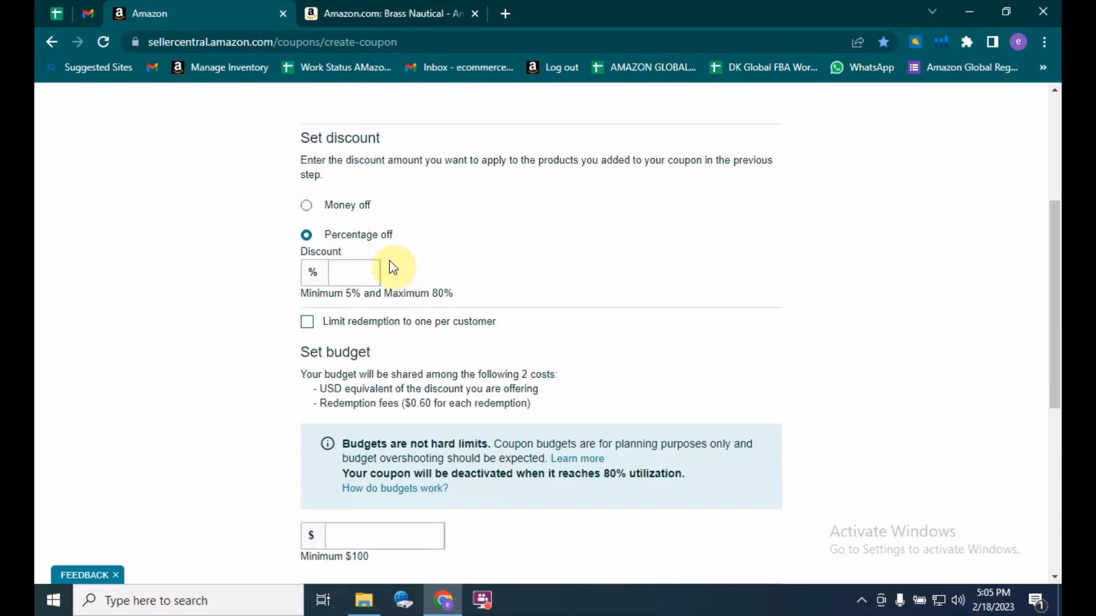
Try a money-off discount of $5 for the coupon.
click(311, 208)
click(354, 270)
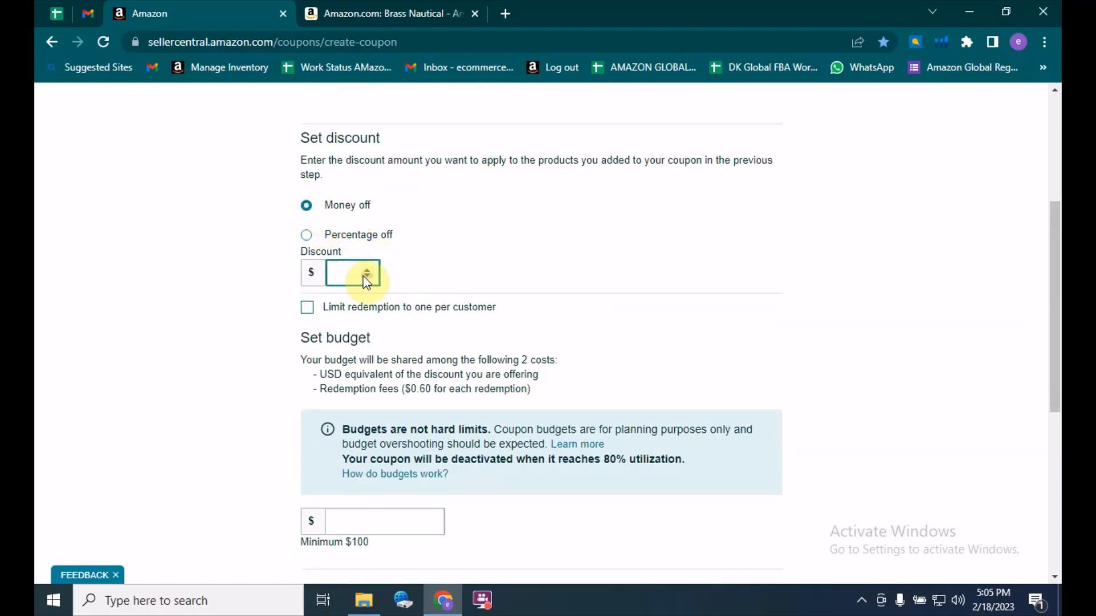
text(5)
Make the coupon a percentage-off discount and set the discount to 10%.
click(344, 236)
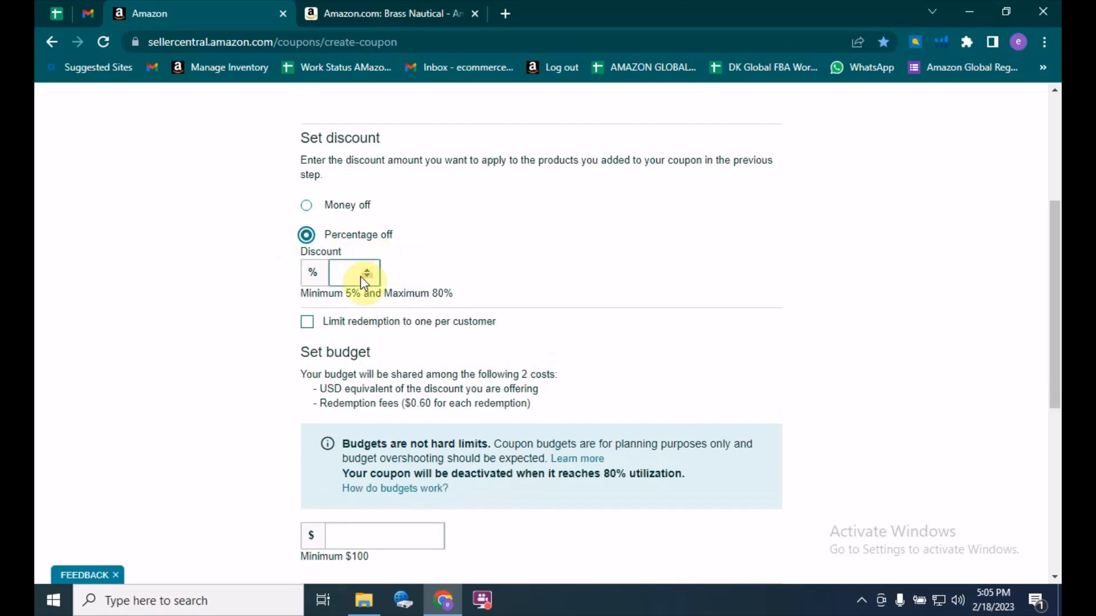
click(343, 273)
text(10)
click(506, 284)
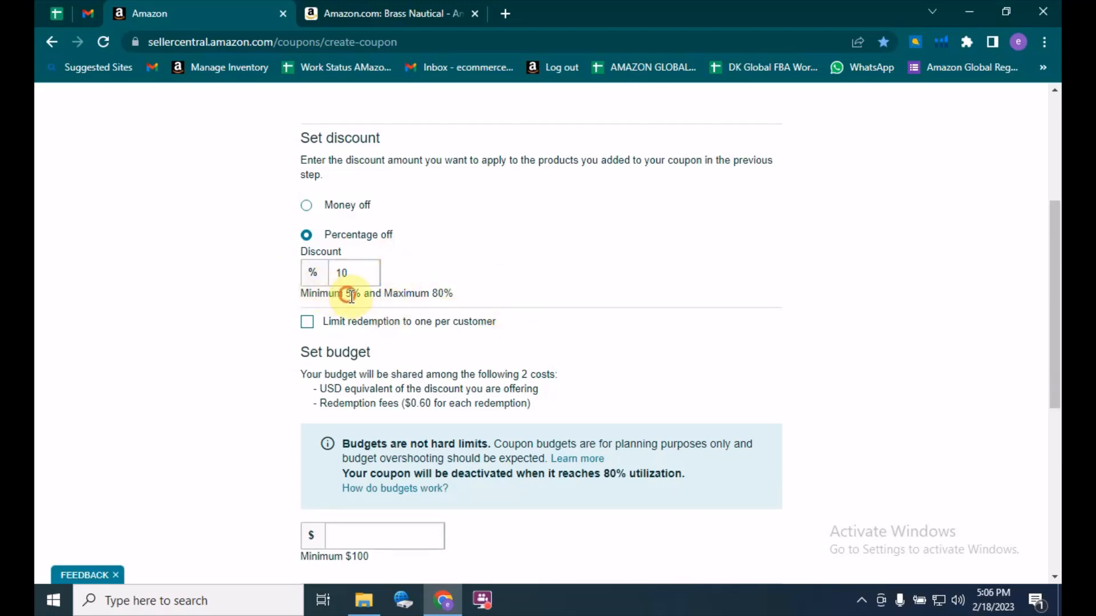
Check the allowed percentage range for the discount and limit the coupon's redemption to one per customer.
drag(346, 293, 450, 294)
click(506, 299)
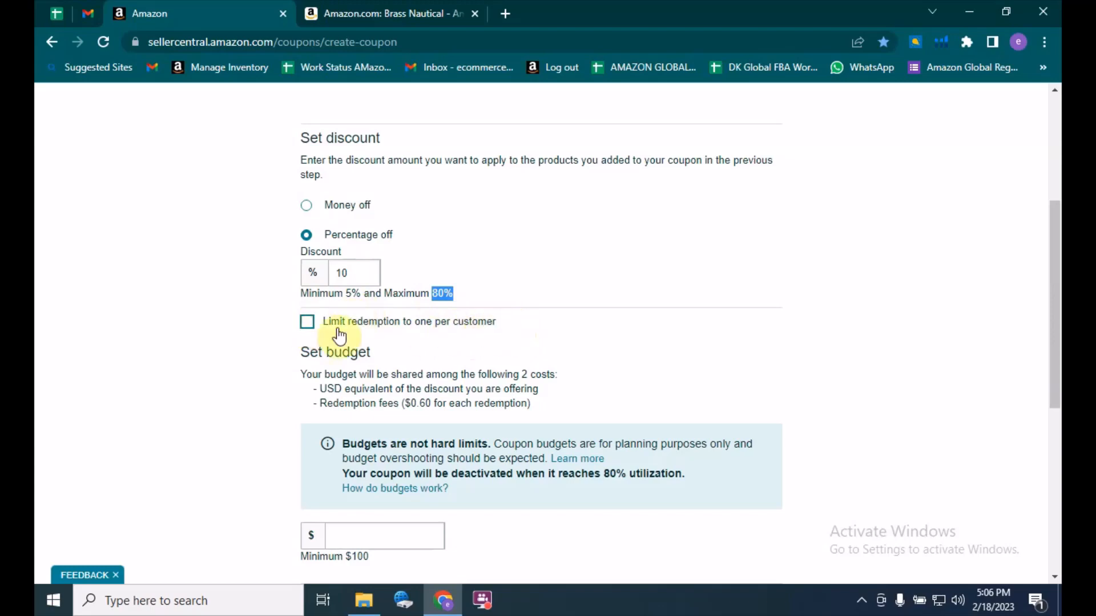
click(307, 322)
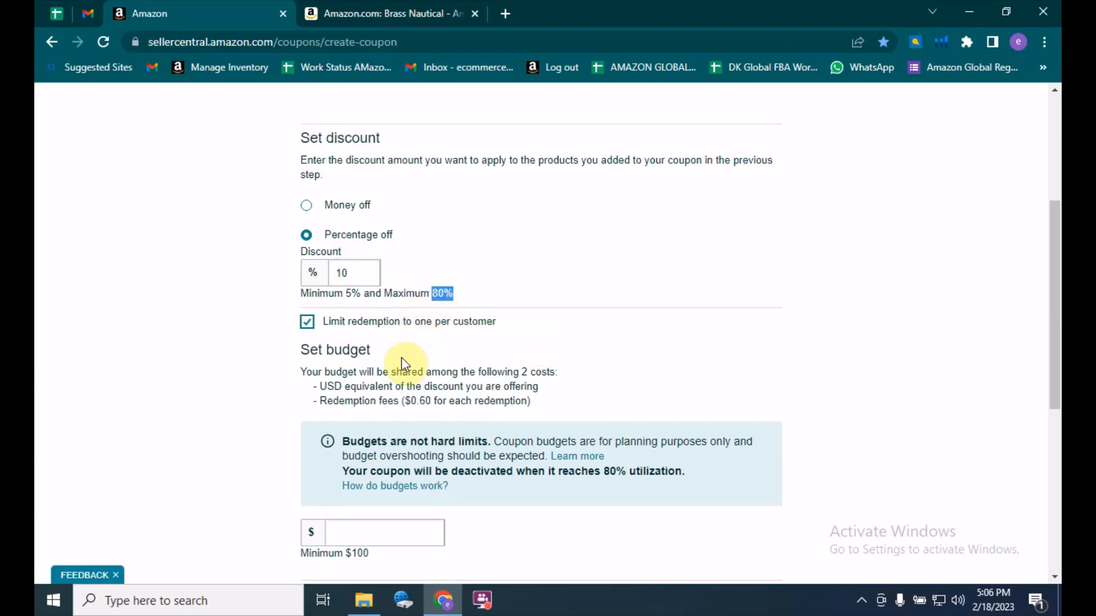
Set the coupon's budget to $1000.
scroll(352, 289, down, 3)
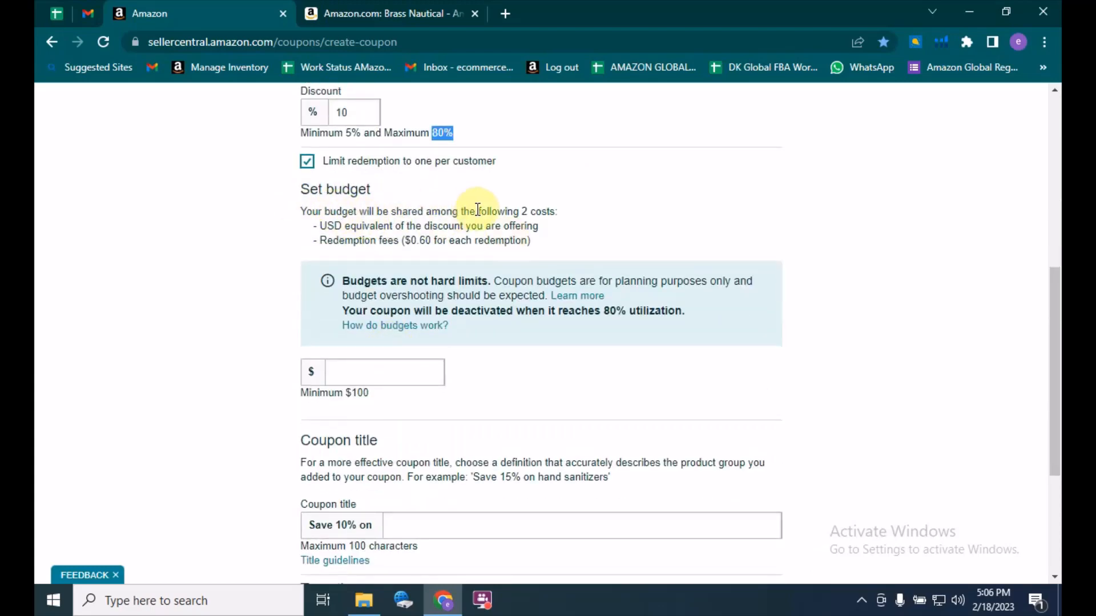
scroll(456, 239, down, 1)
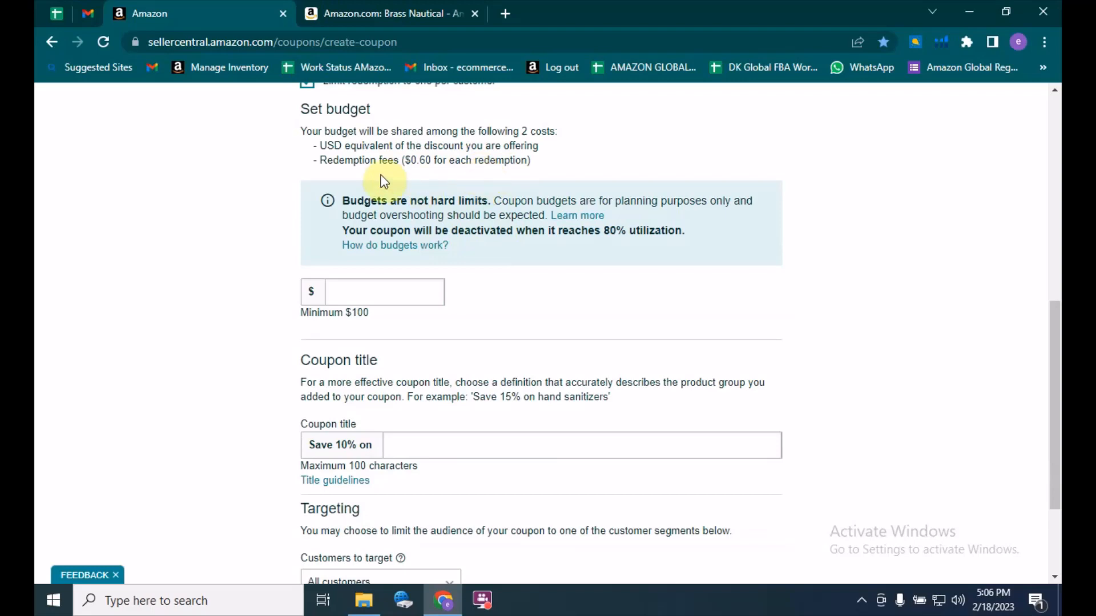
click(367, 291)
scroll(476, 313, up, 1)
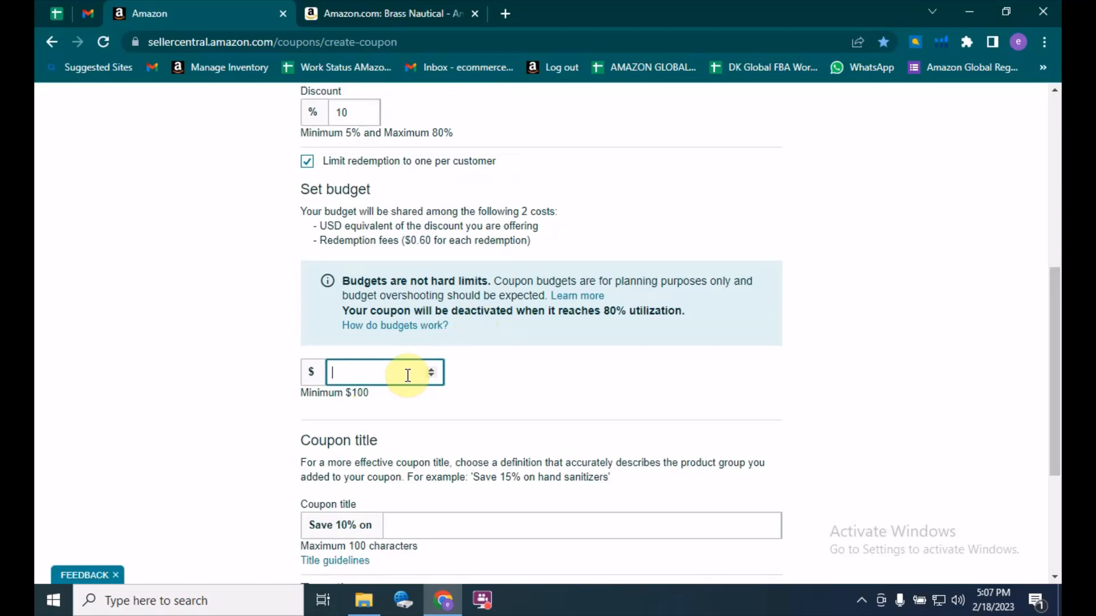
text(1000)
scroll(435, 369, down, 4)
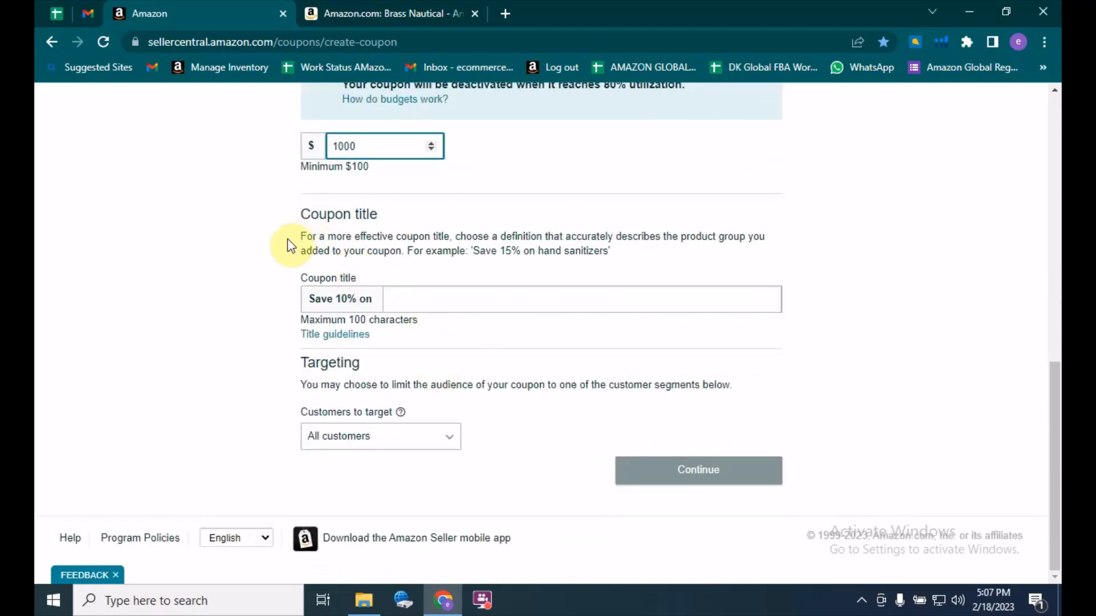
Look back over the schedule and discount settings and read the instructions and example for the coupon title.
scroll(291, 246, up, 8)
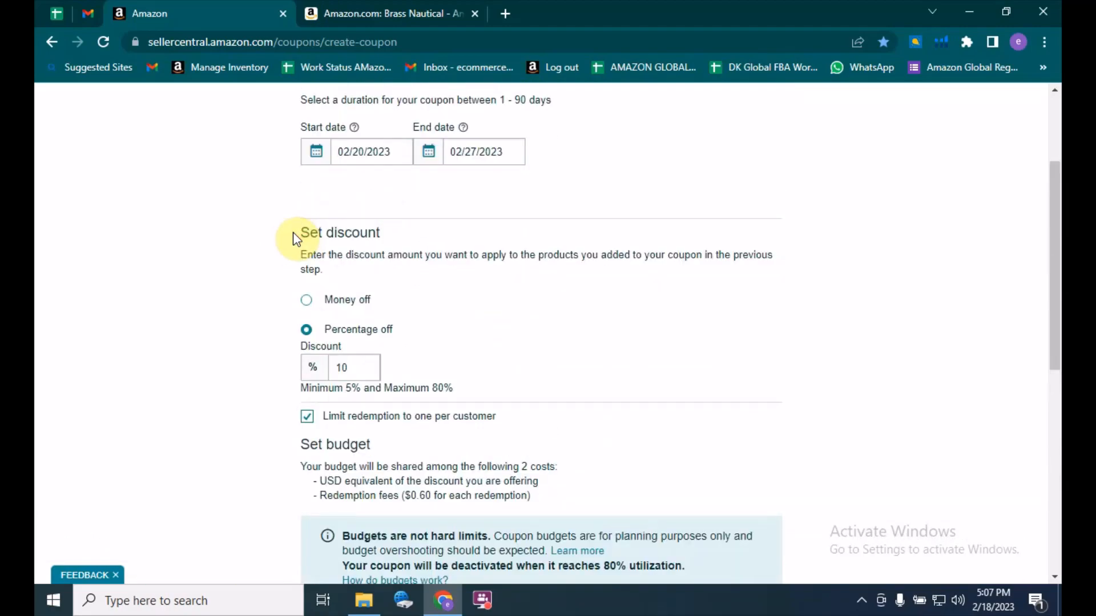
scroll(294, 239, up, 3)
scroll(306, 252, down, 7)
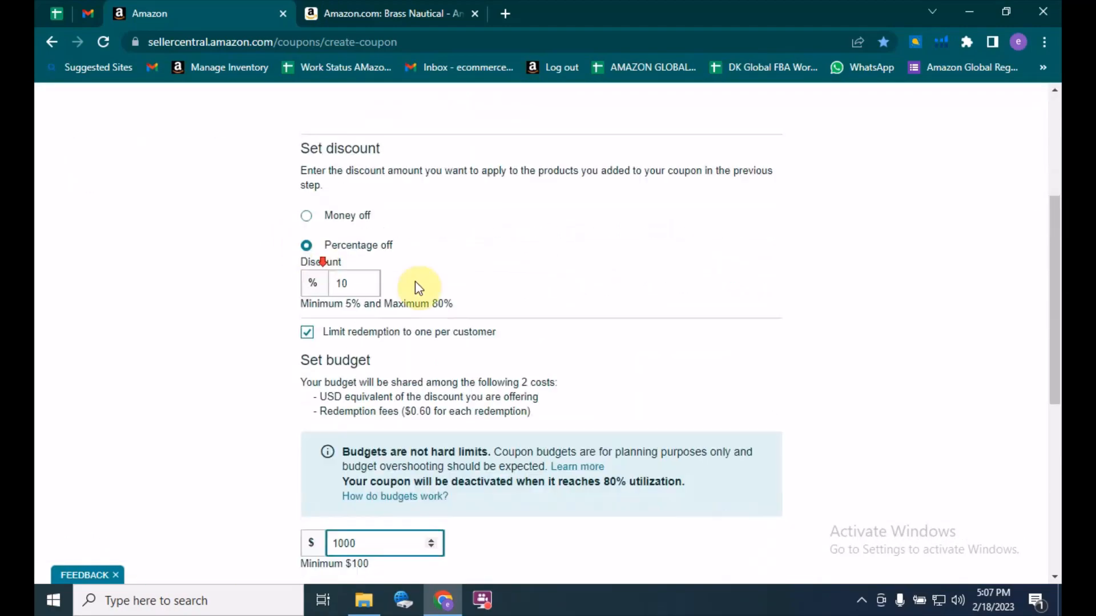
scroll(448, 288, down, 4)
click(445, 288)
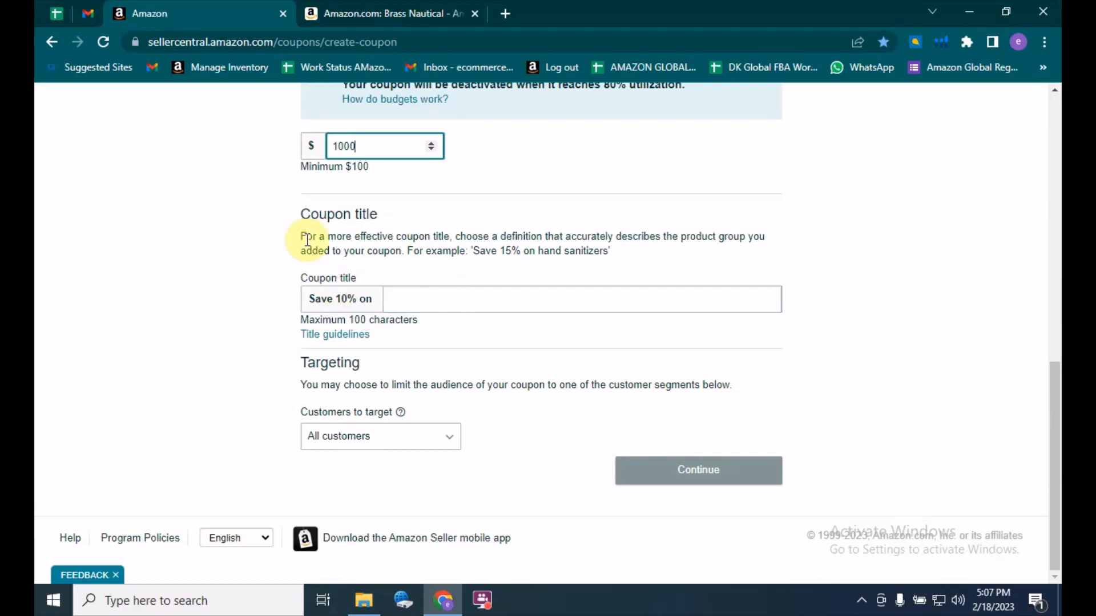
drag(302, 239, 429, 240)
click(499, 240)
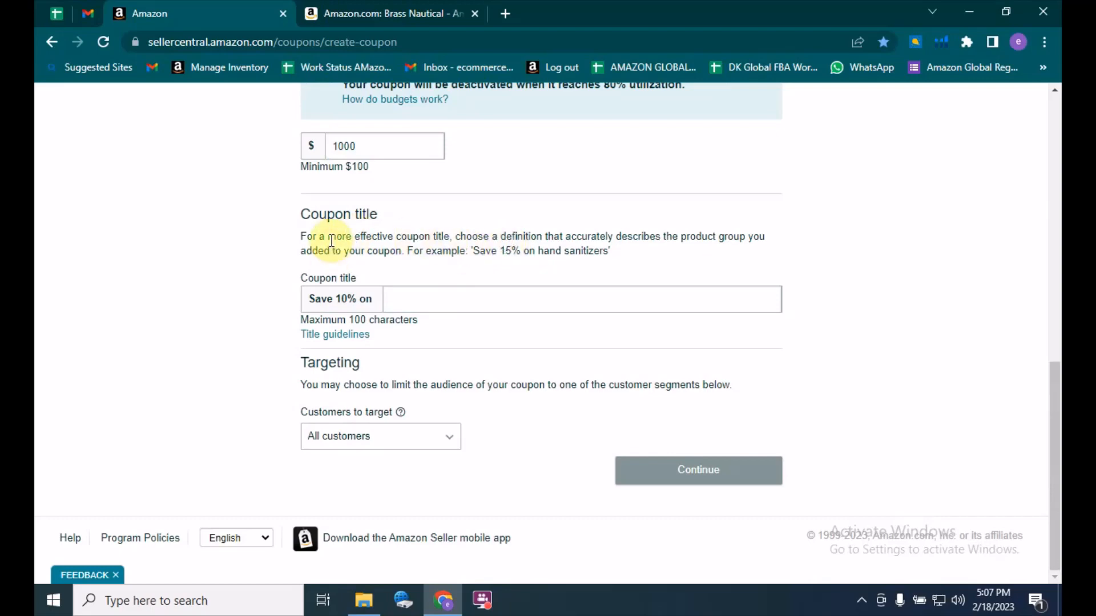
drag(432, 237, 768, 236)
drag(318, 251, 421, 252)
click(421, 252)
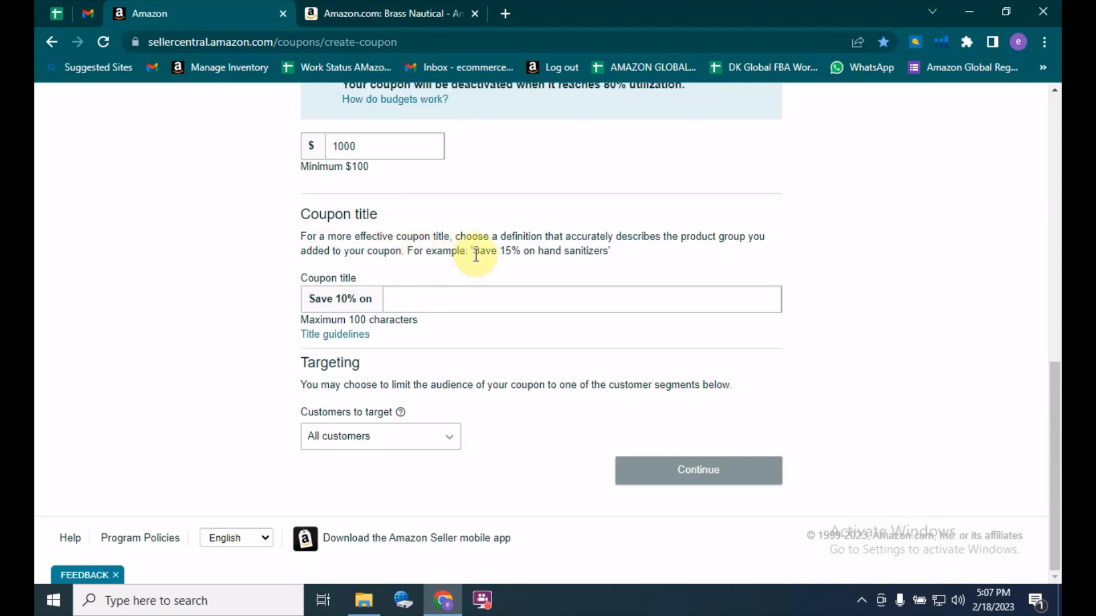
drag(506, 253, 617, 254)
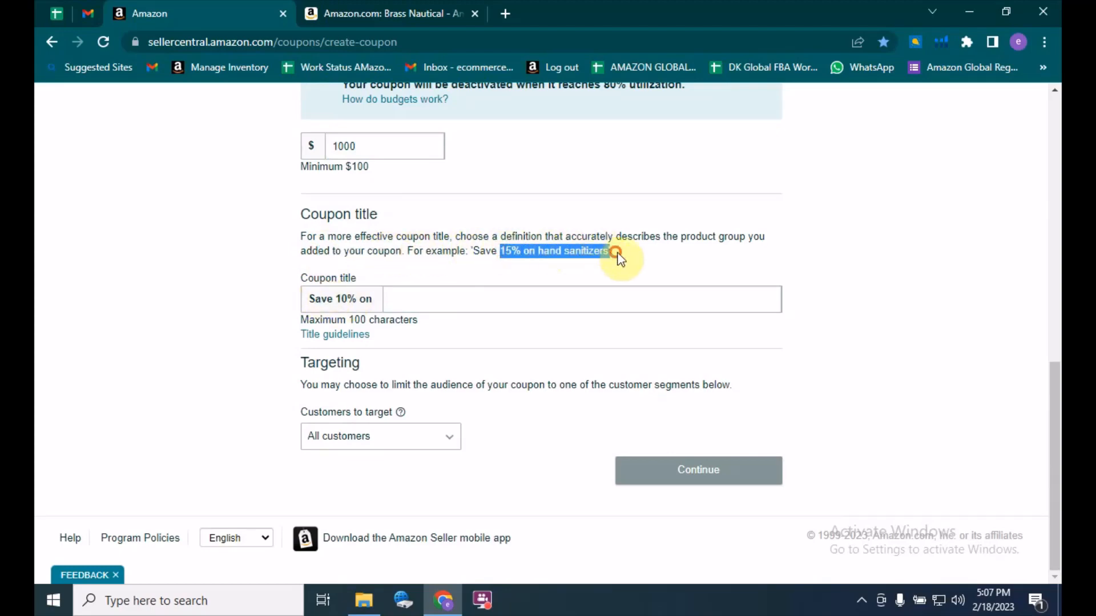
click(628, 256)
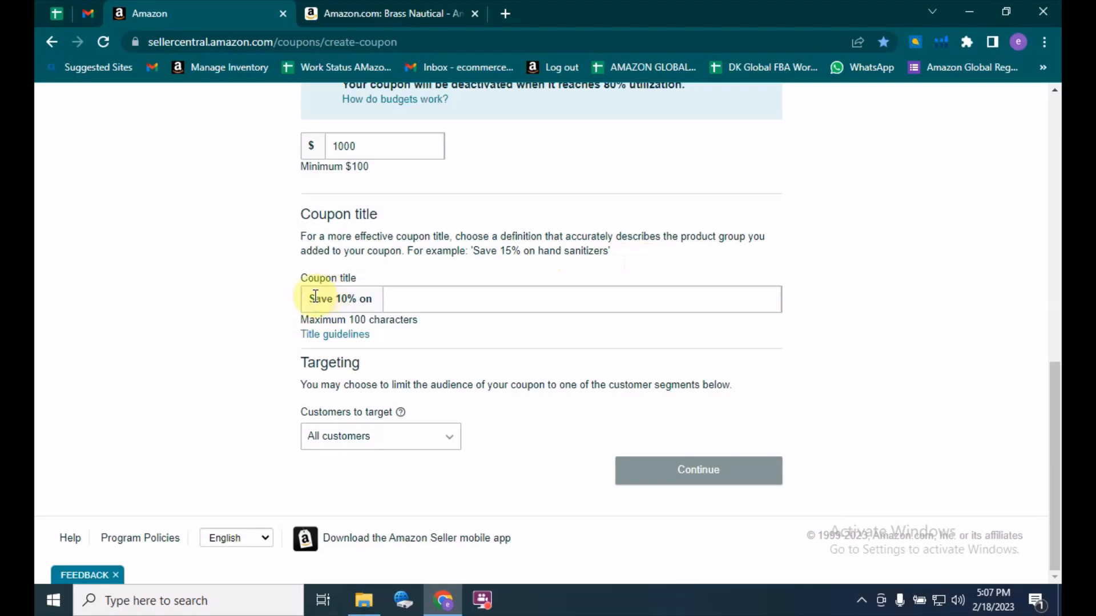
Complete the coupon title with "Helmet" and target the coupon at all customers.
drag(307, 299, 379, 299)
click(417, 295)
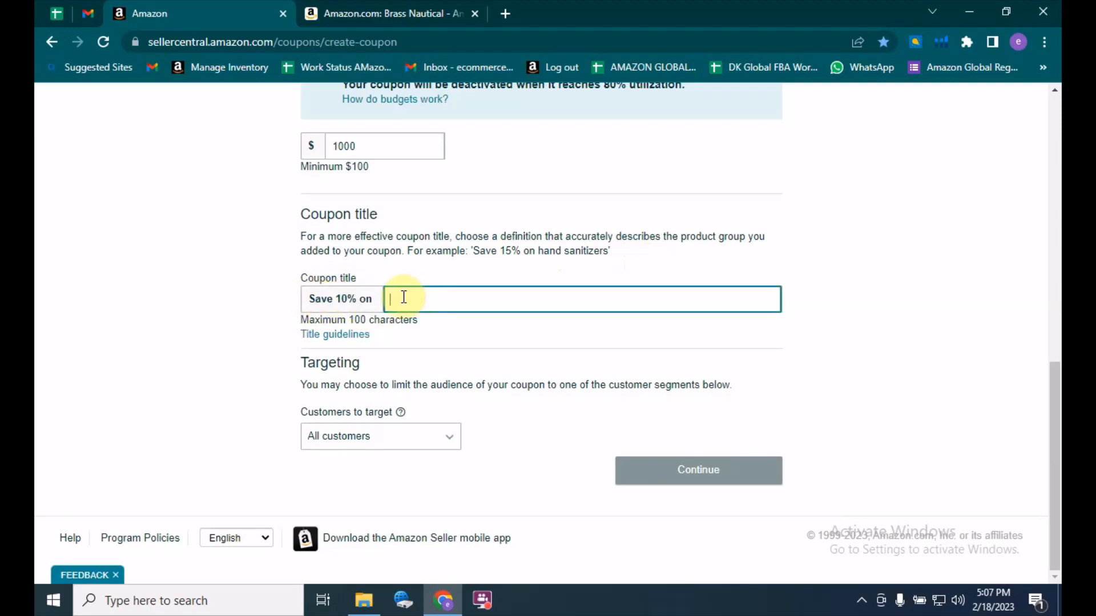
text(Helmet)
click(493, 343)
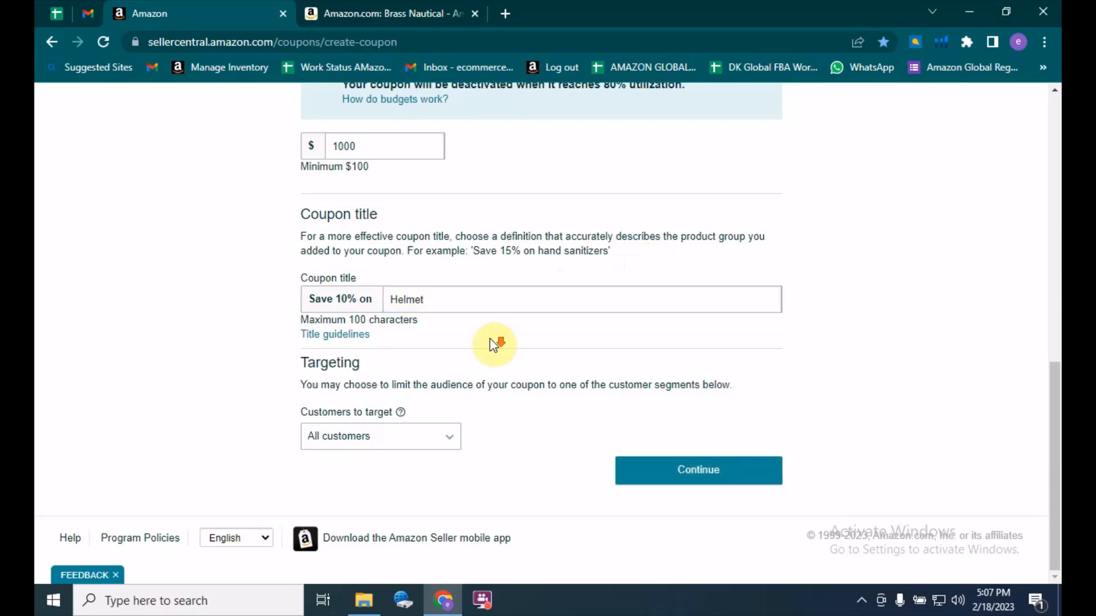
click(421, 444)
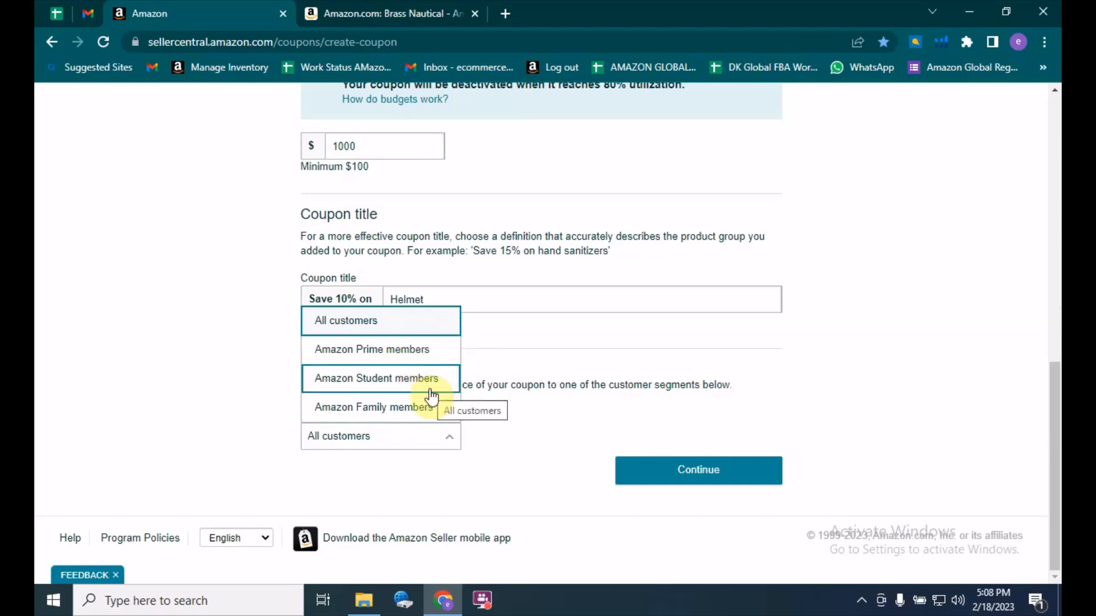
click(404, 324)
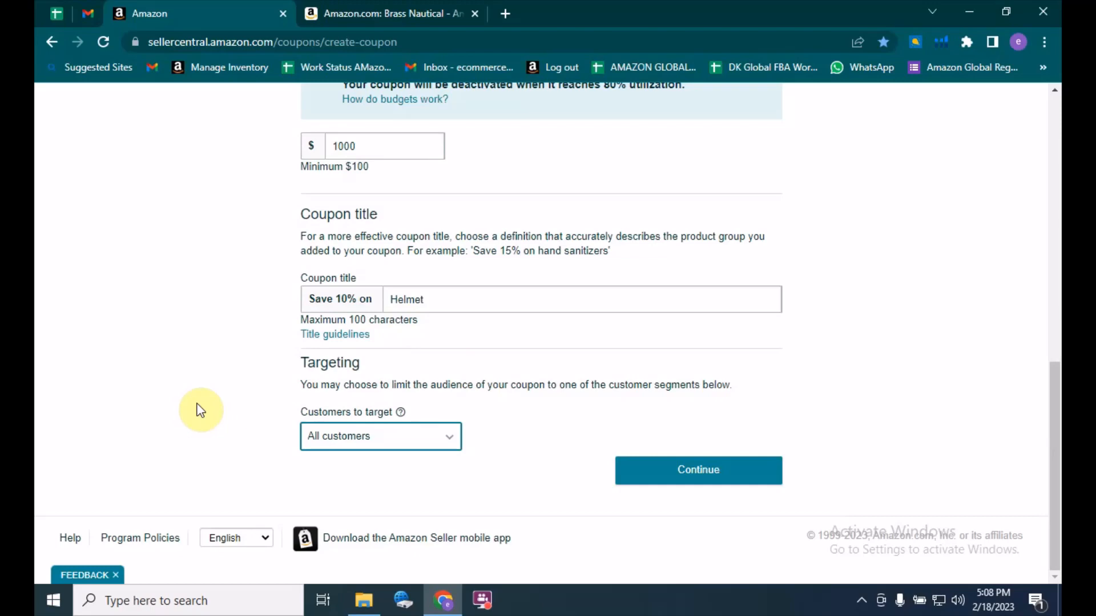
Recheck the coupon's schedule, discount, budget, title and targeting, and continue to the review stage.
scroll(523, 315, up, 15)
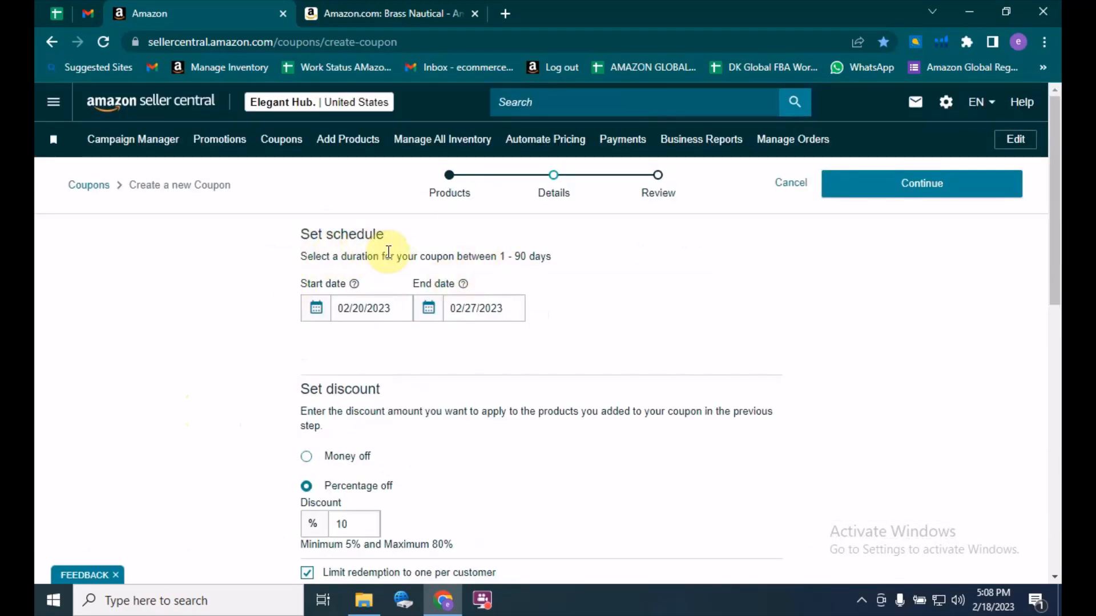
scroll(308, 240, down, 2)
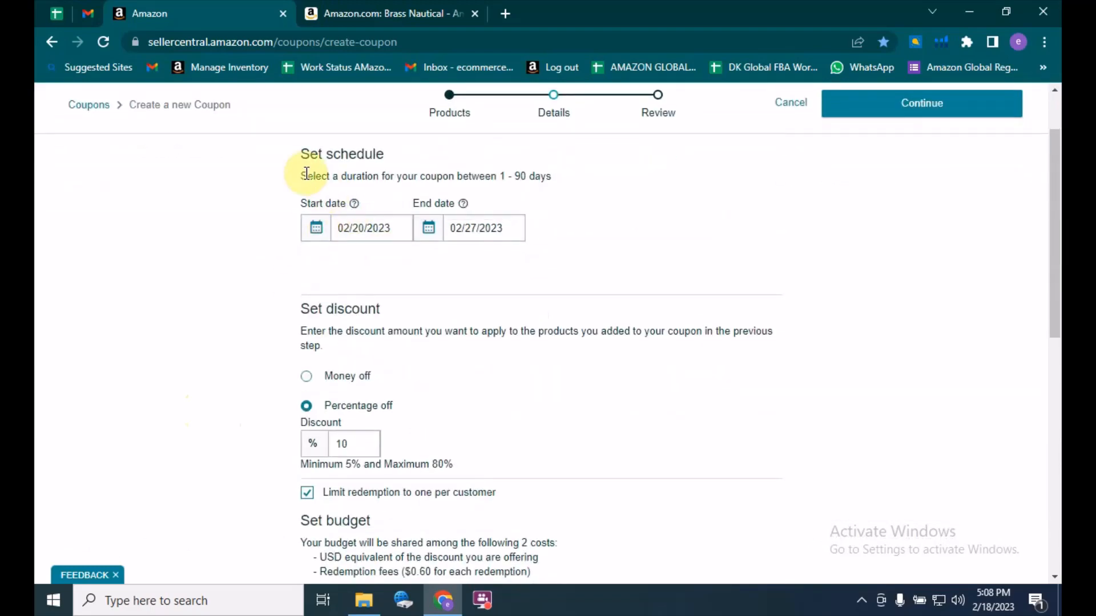
scroll(477, 235, down, 2)
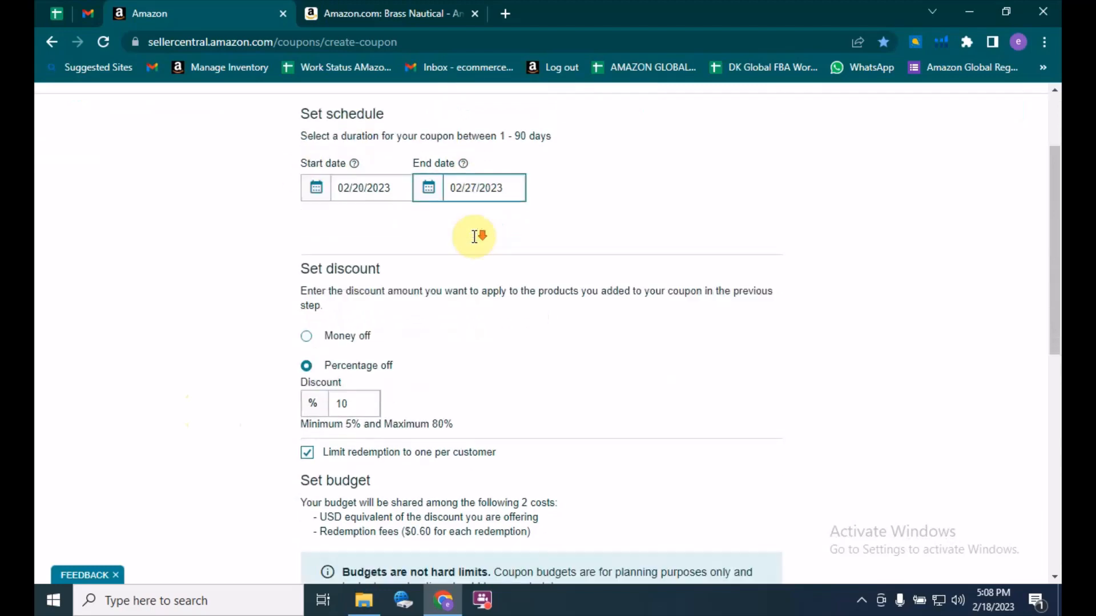
drag(294, 230, 383, 230)
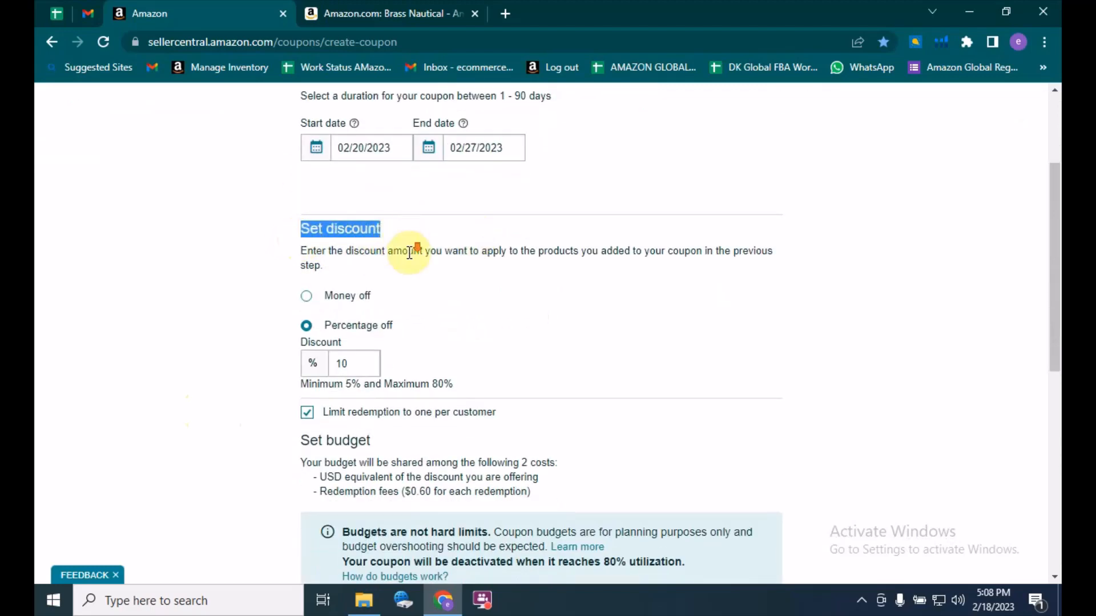
scroll(411, 247, down, 4)
scroll(380, 260, down, 2)
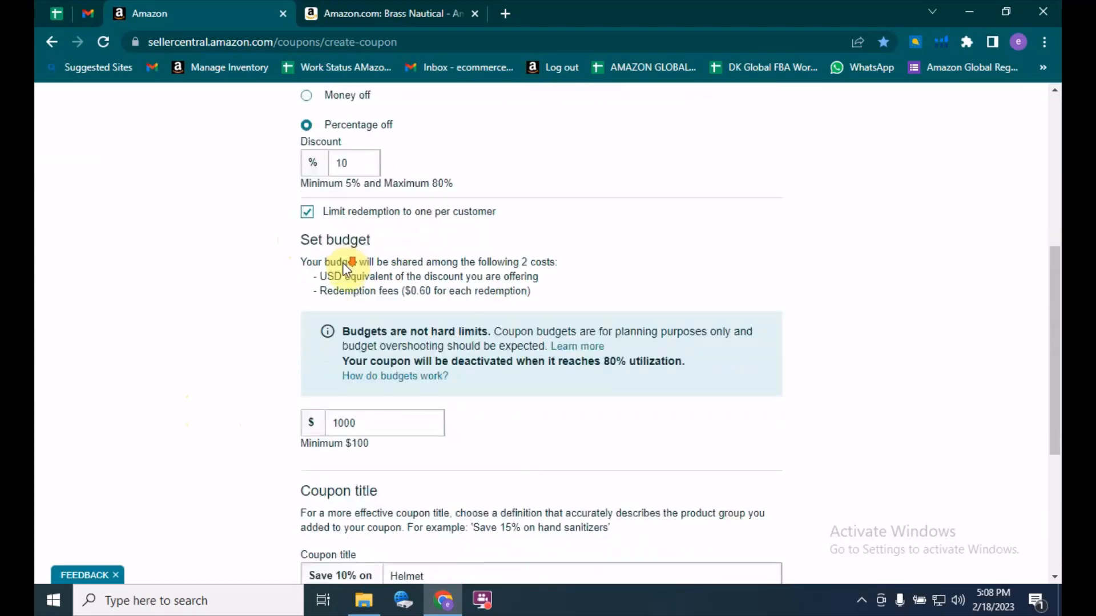
scroll(348, 212, down, 6)
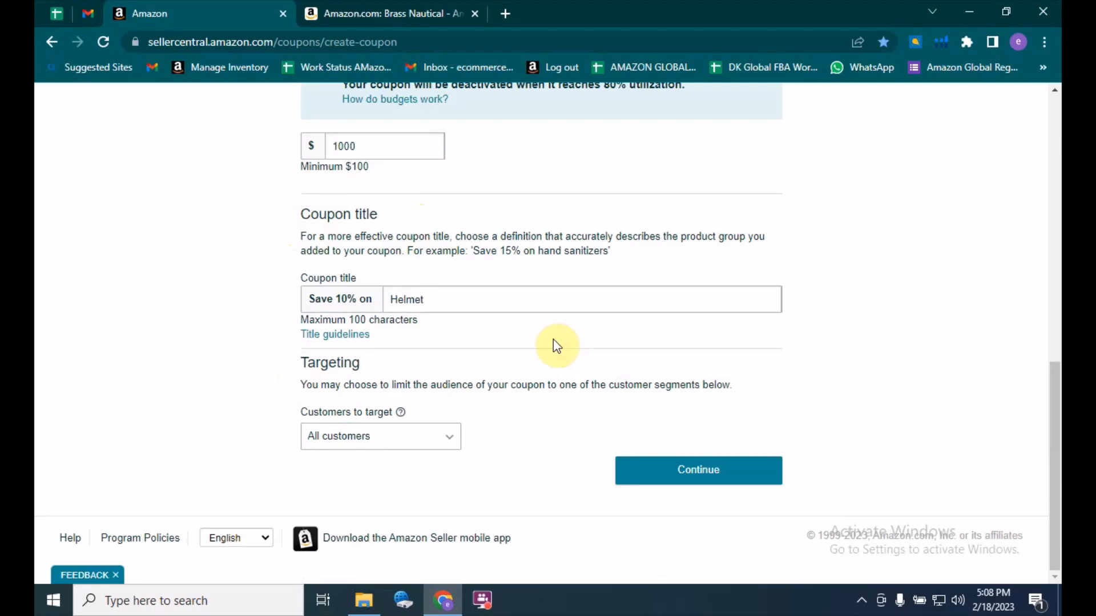
click(665, 484)
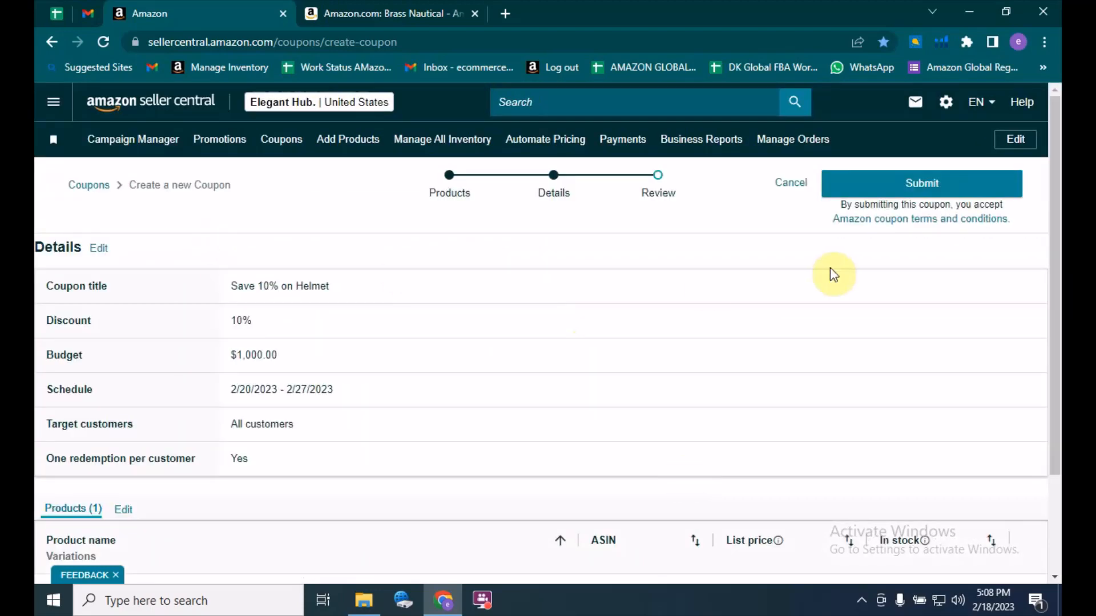
Examine the review summary's product, title, discount, budget, schedule, target customers and redemption limit.
scroll(362, 299, down, 2)
scroll(281, 311, up, 2)
scroll(402, 308, down, 2)
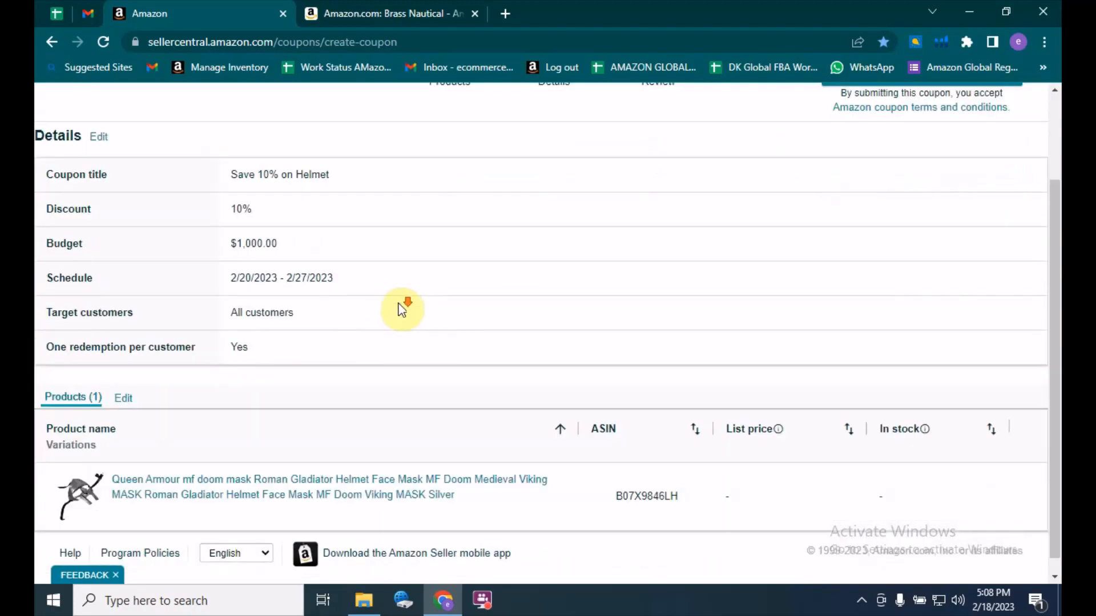
scroll(344, 406, up, 1)
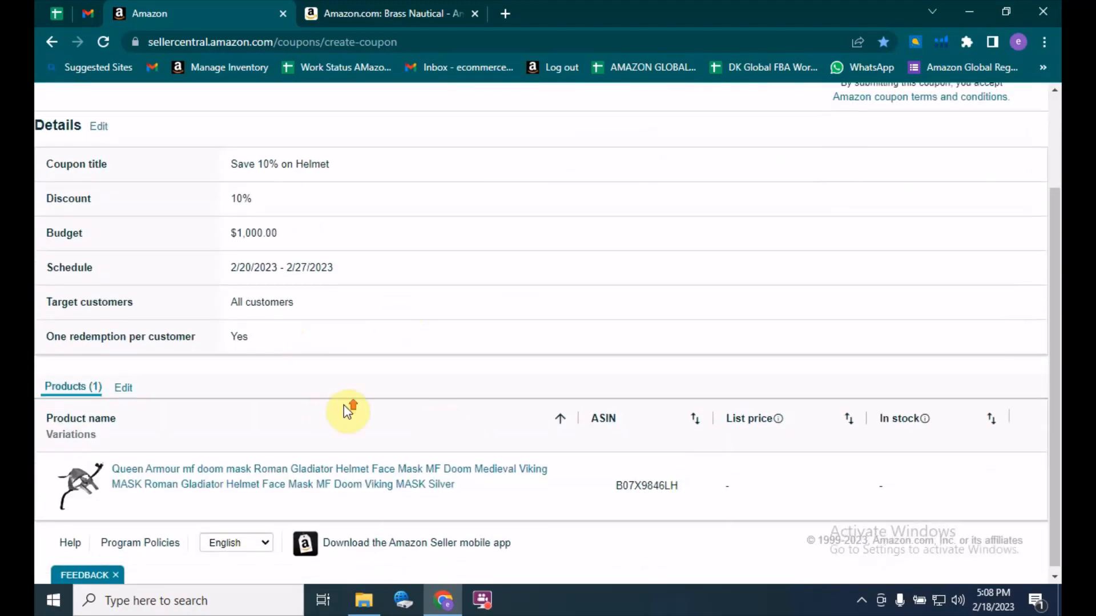
scroll(343, 405, up, 2)
drag(240, 237, 355, 239)
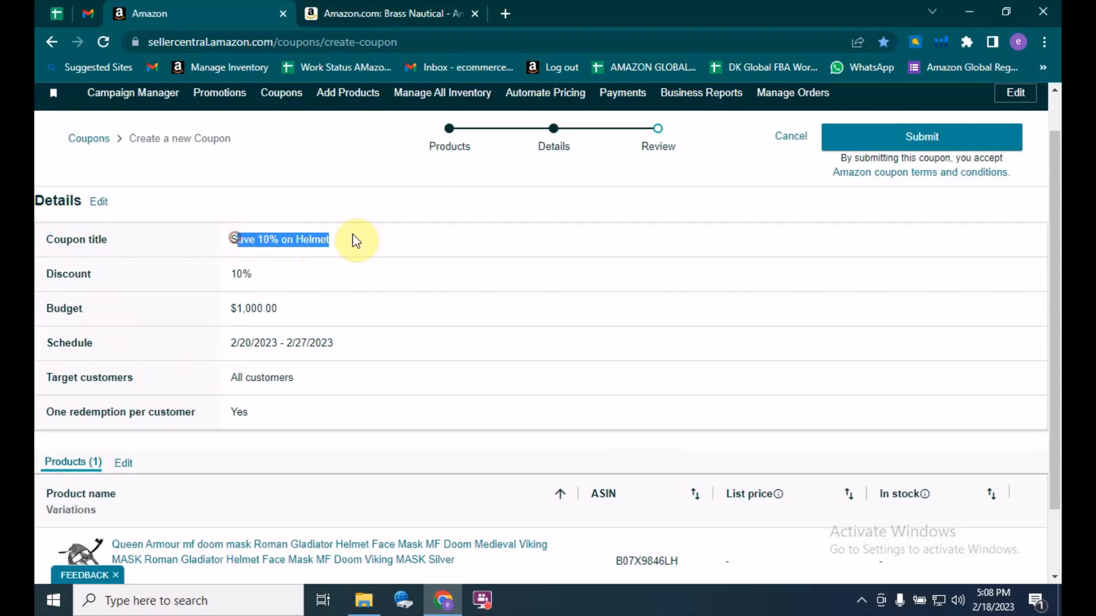
click(391, 252)
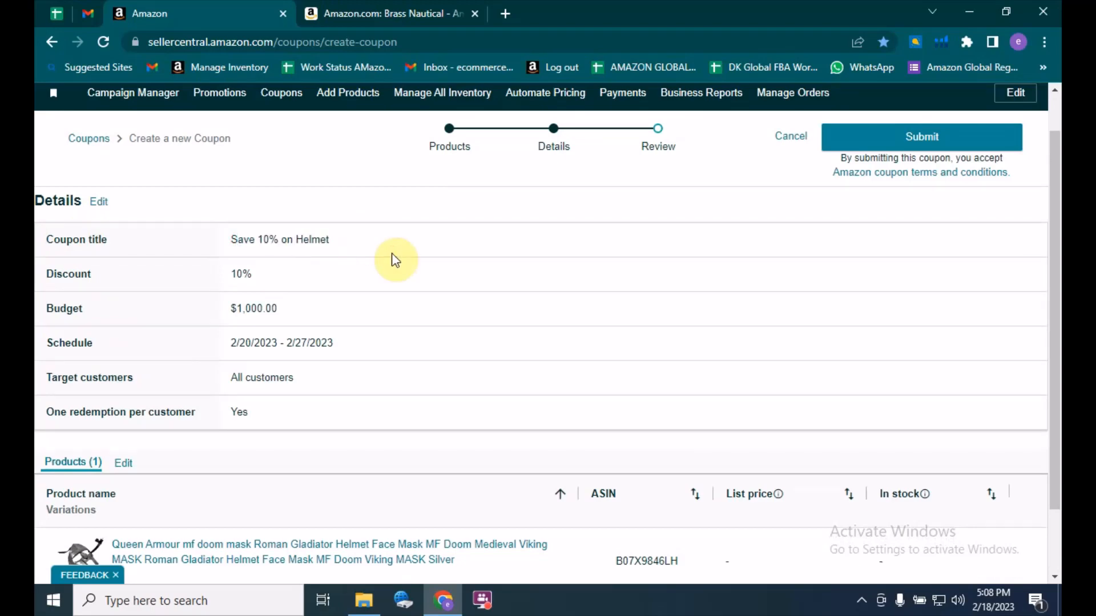
drag(215, 274, 299, 275)
click(357, 275)
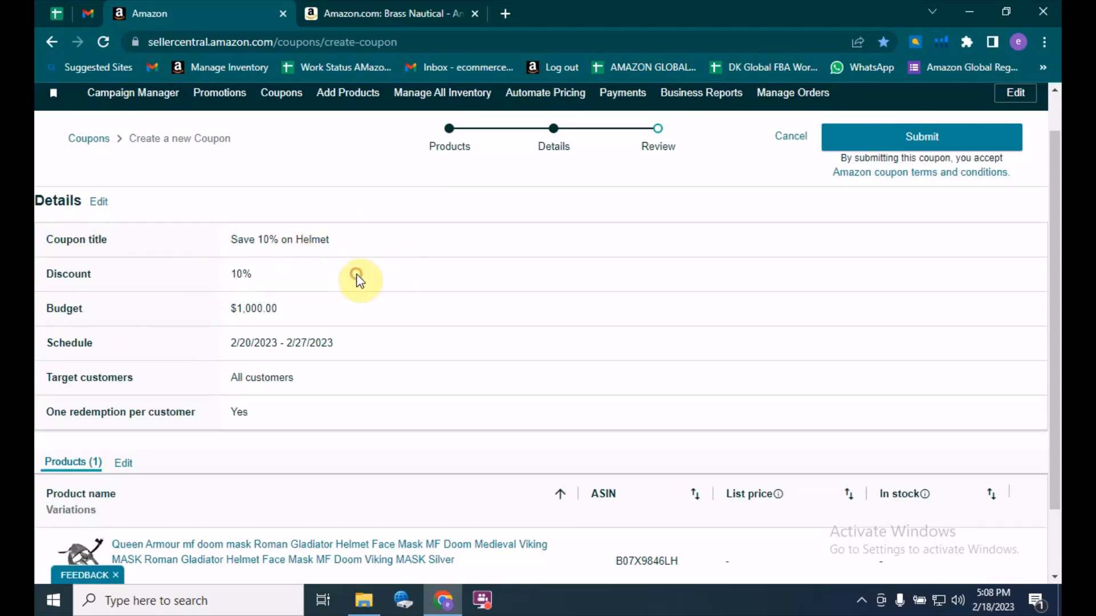
drag(227, 308, 376, 321)
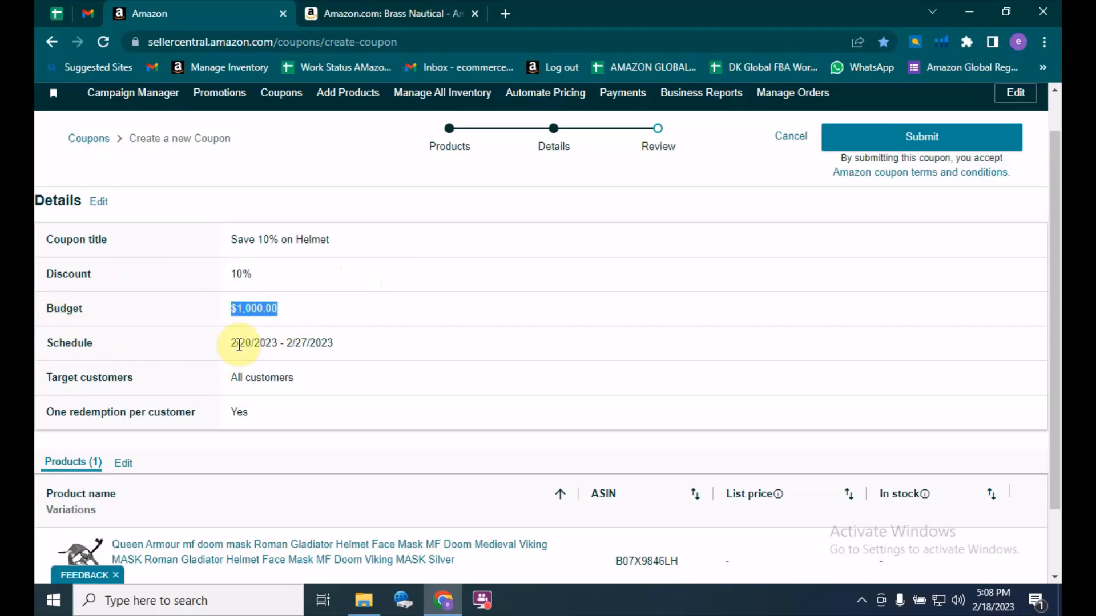
drag(239, 343, 382, 349)
click(450, 363)
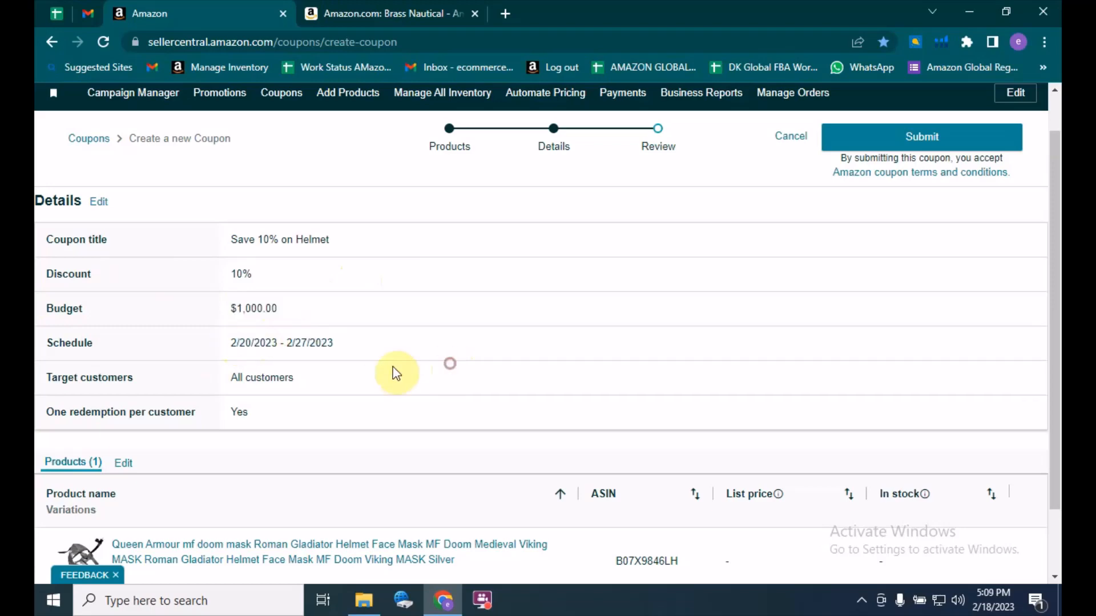
drag(227, 379, 316, 384)
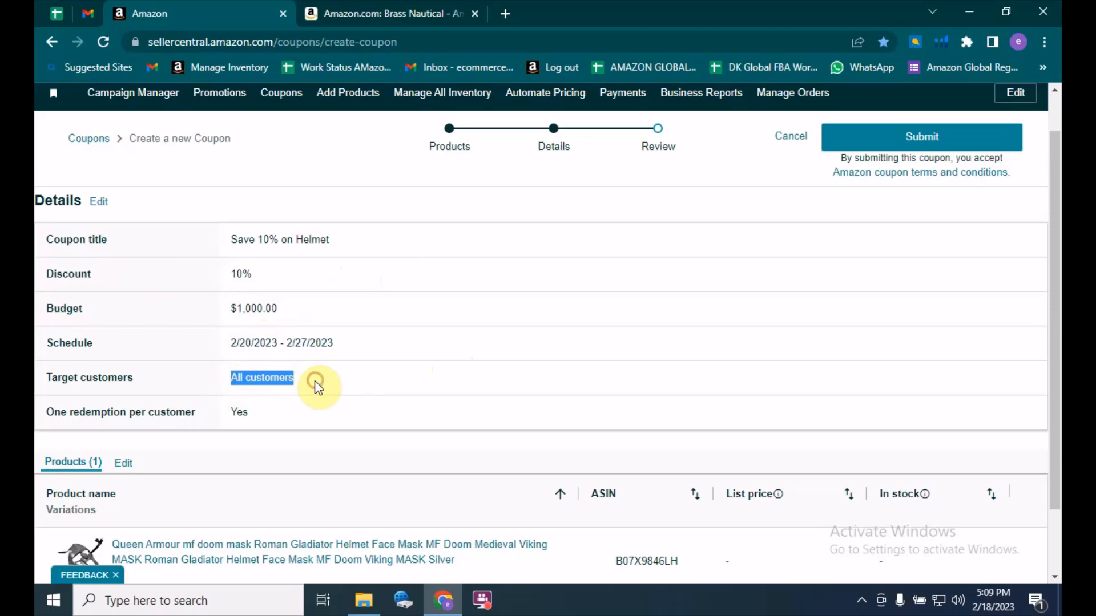
drag(237, 416, 301, 422)
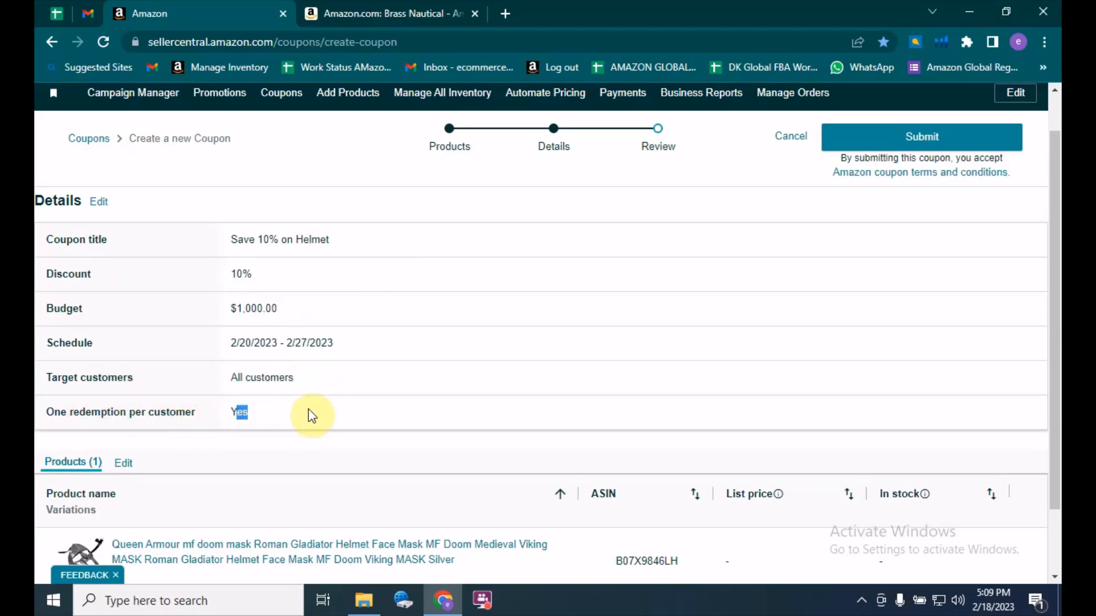
Submit the reviewed coupon.
scroll(489, 338, down, 1)
scroll(499, 338, up, 2)
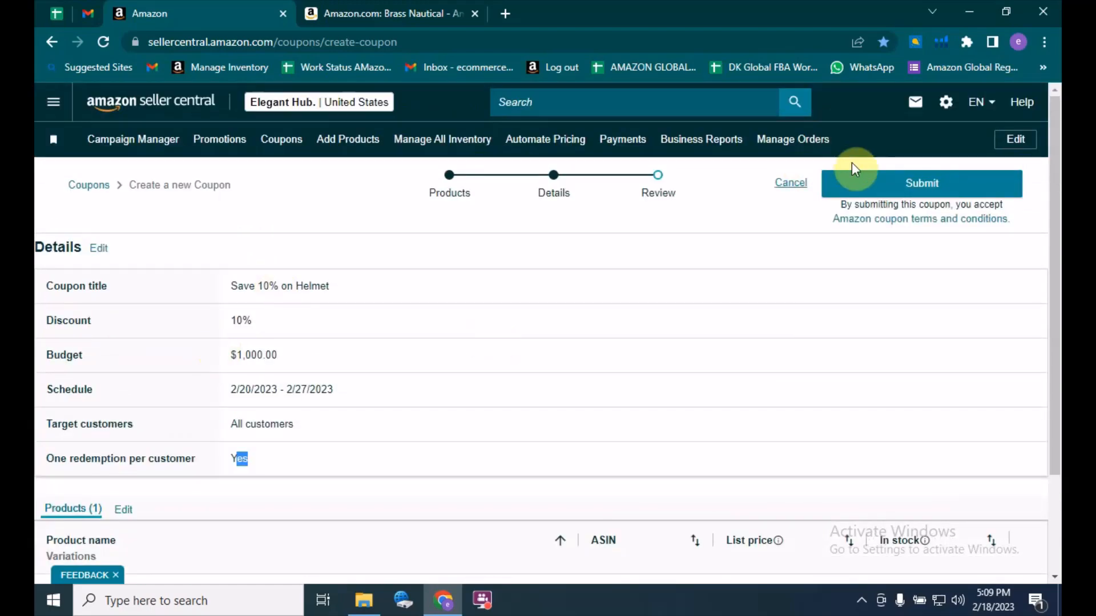
click(937, 188)
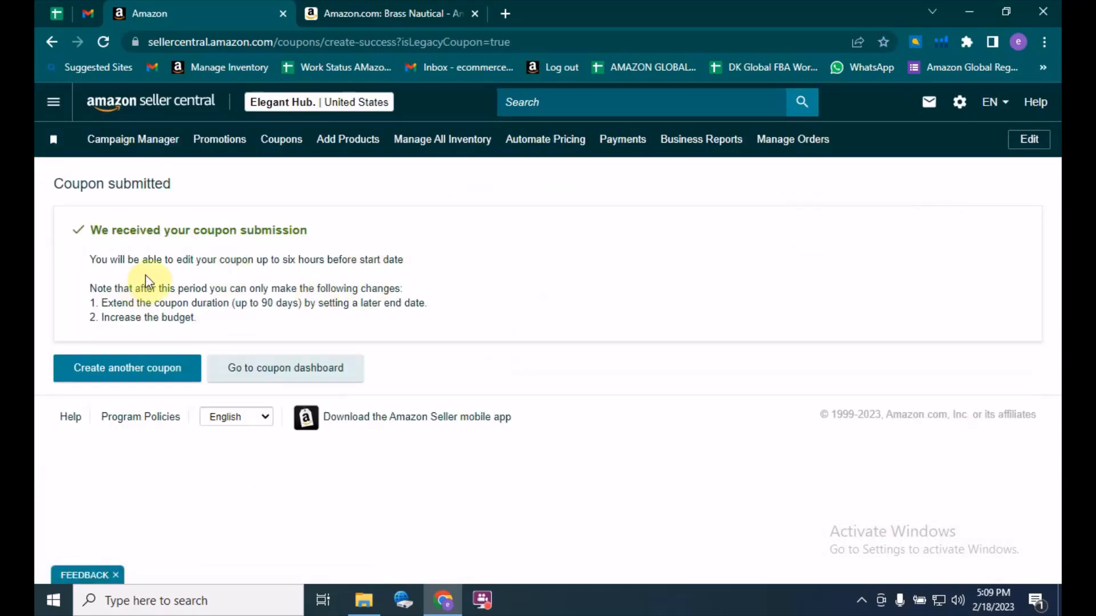
Read the submission confirmation, then go to the coupon dashboard and decline the Sponsored Products campaign offer.
drag(86, 228, 490, 262)
click(489, 260)
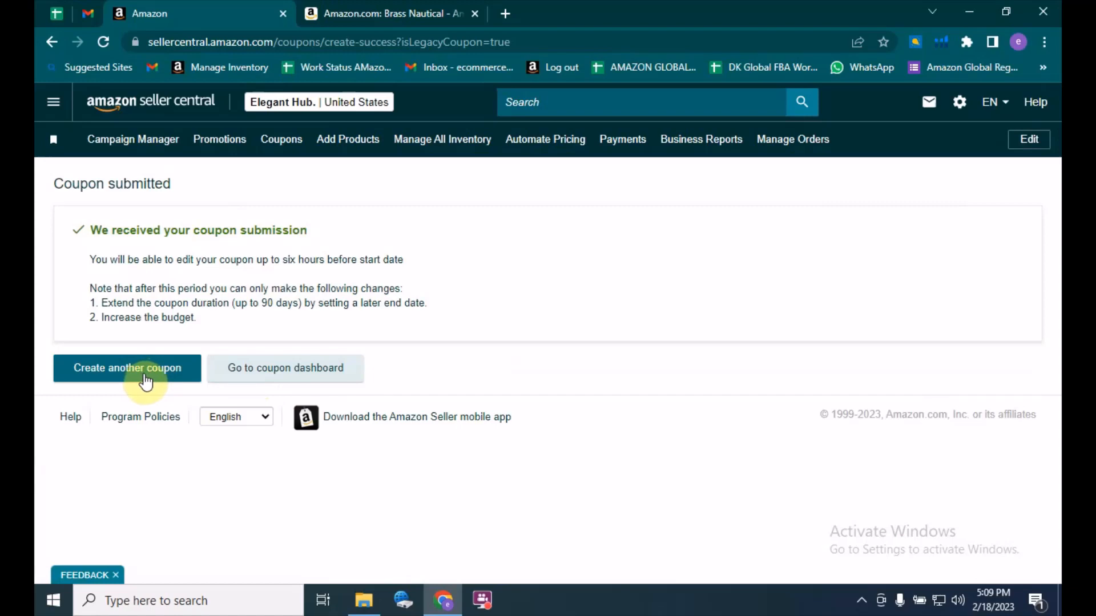
click(291, 384)
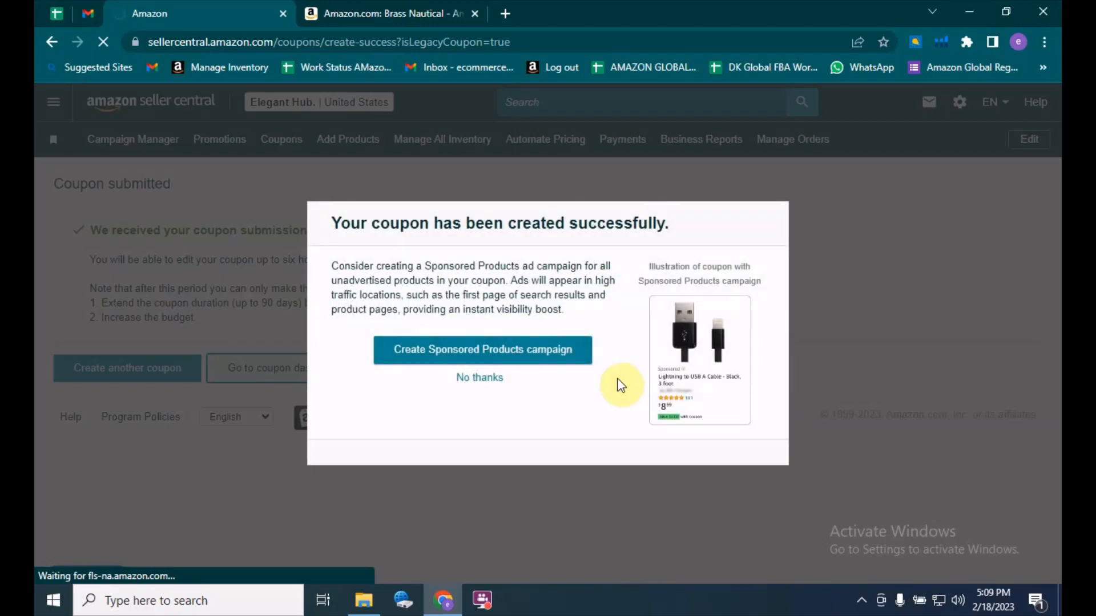
click(484, 377)
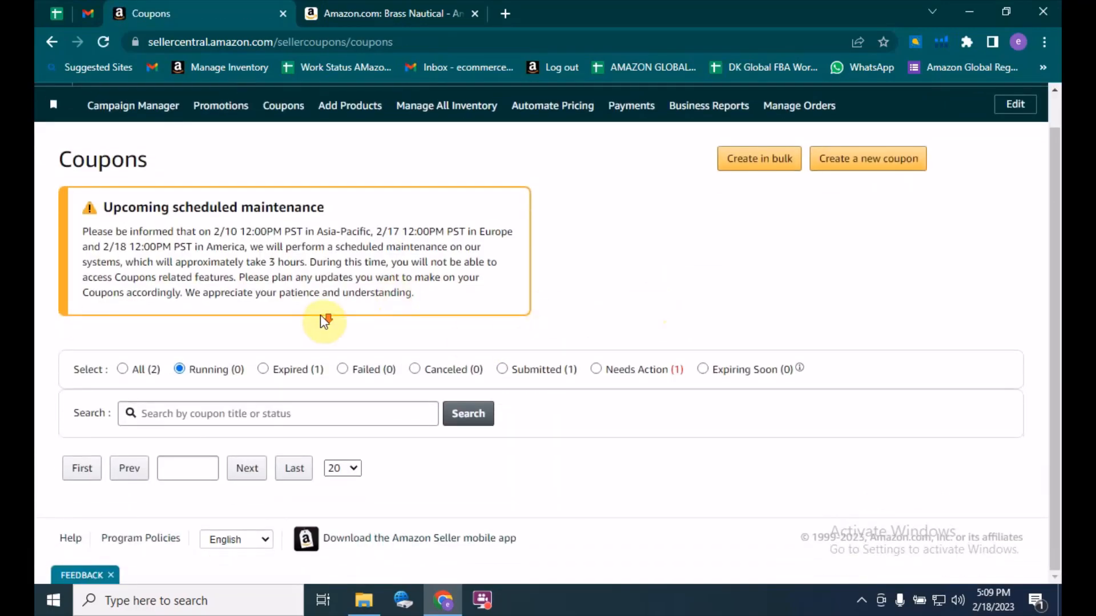
Filter the coupons to submitted ones and examine the new helmet coupon's entry.
click(502, 369)
scroll(533, 308, down, 1)
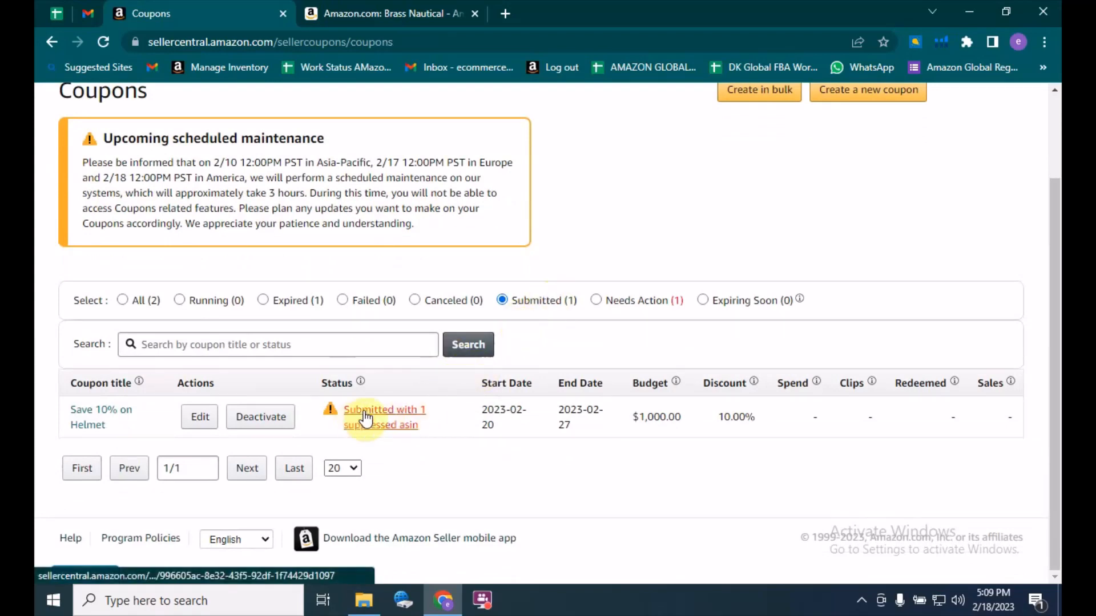
drag(118, 426, 86, 419)
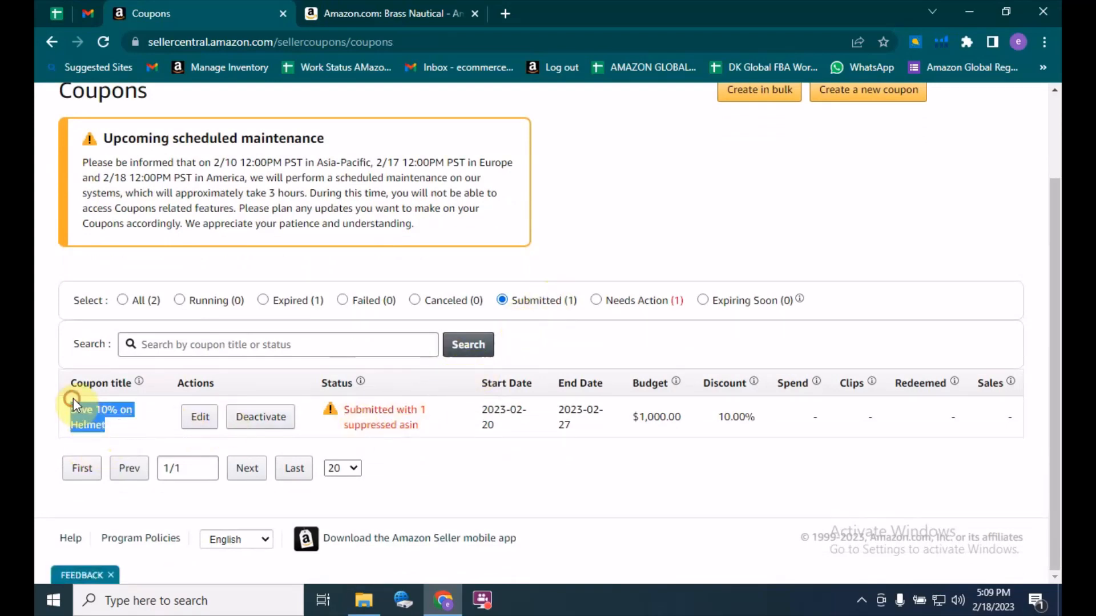
click(666, 260)
scroll(647, 299, up, 2)
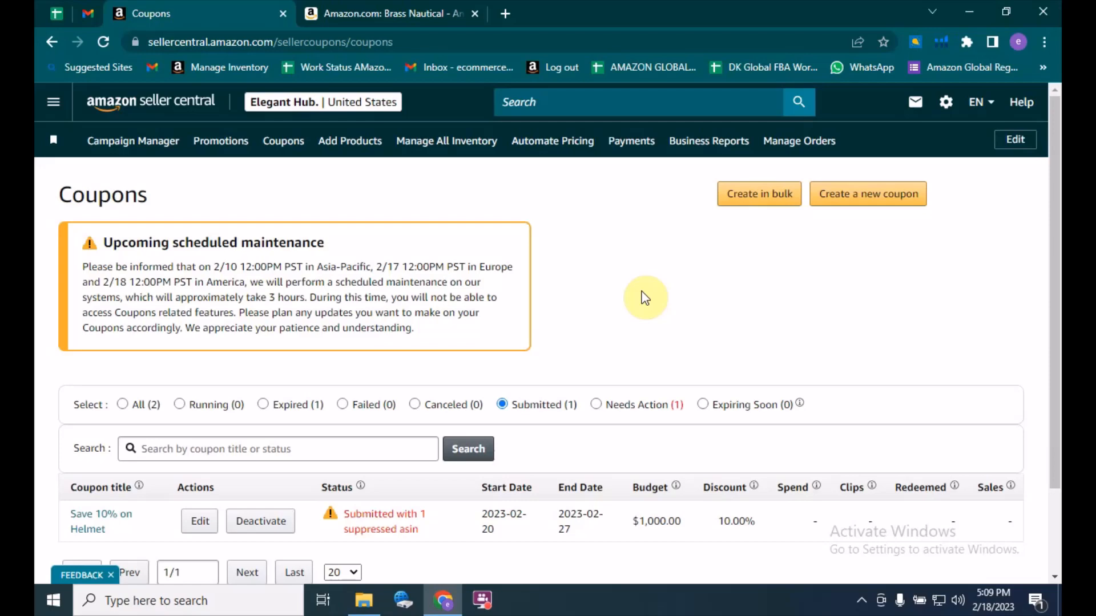
Open the Promotions page from the Advertising section, view the existing promotions and go to product selection management.
click(51, 103)
mouse_move(91, 254)
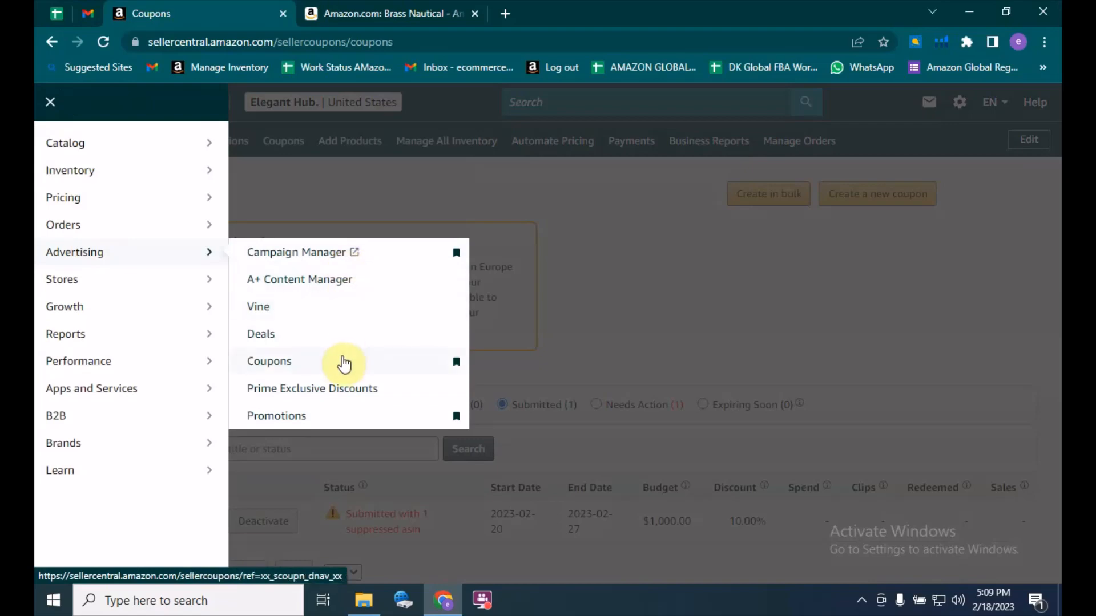
click(321, 423)
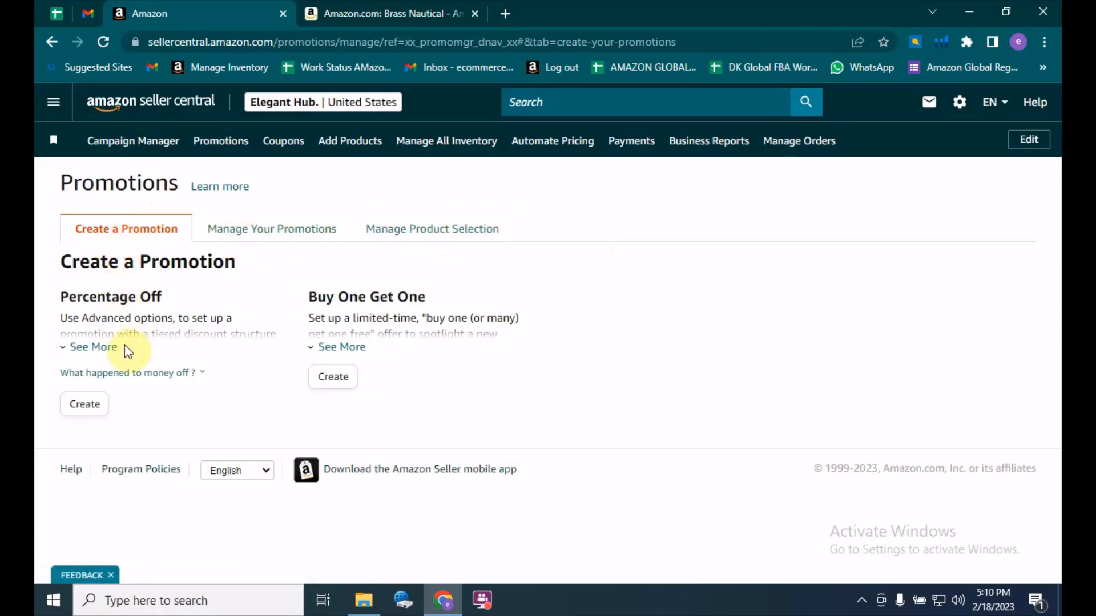
click(273, 236)
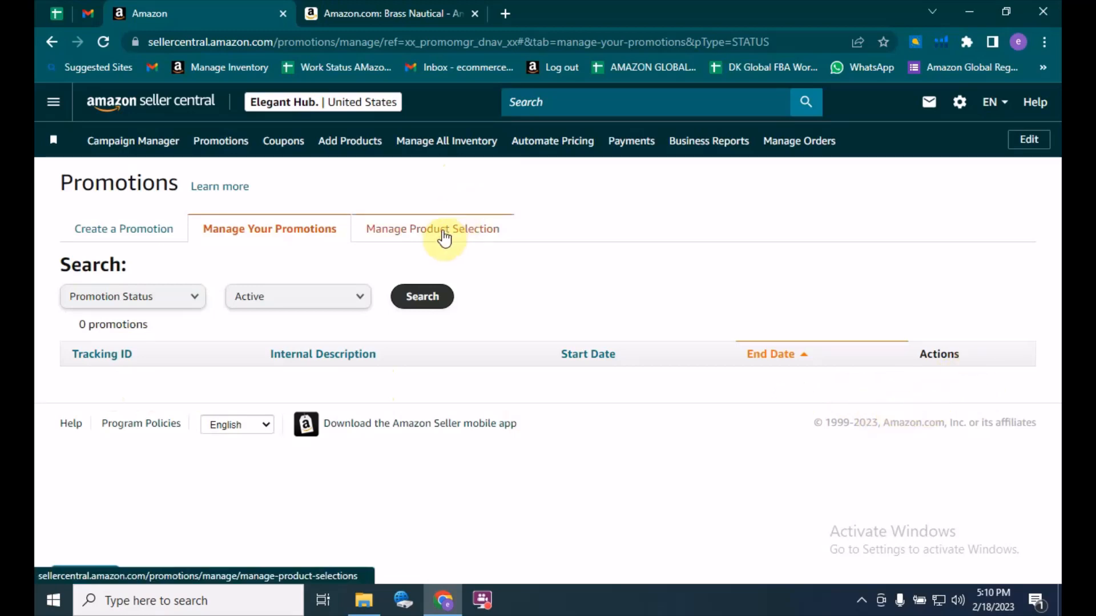
click(448, 232)
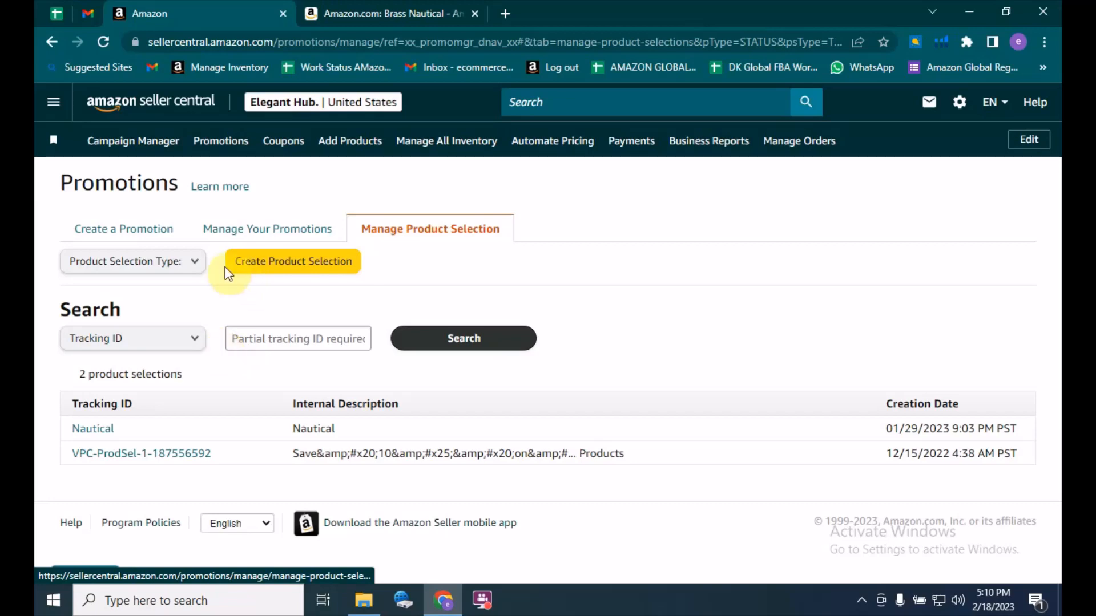
Start a new product selection of the ASIN List type.
click(172, 262)
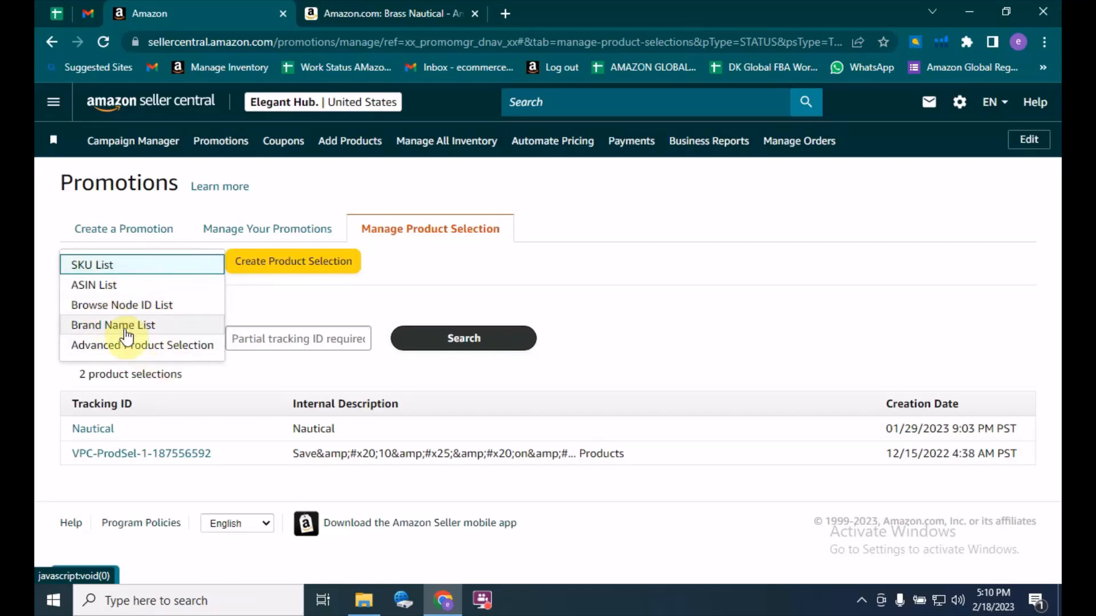
click(150, 287)
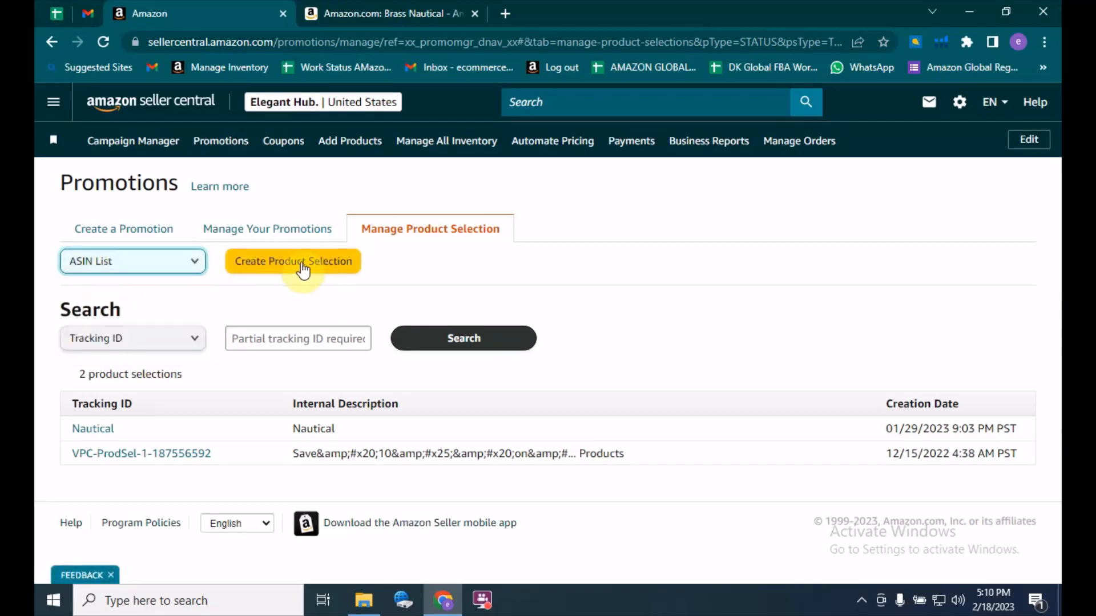
click(304, 271)
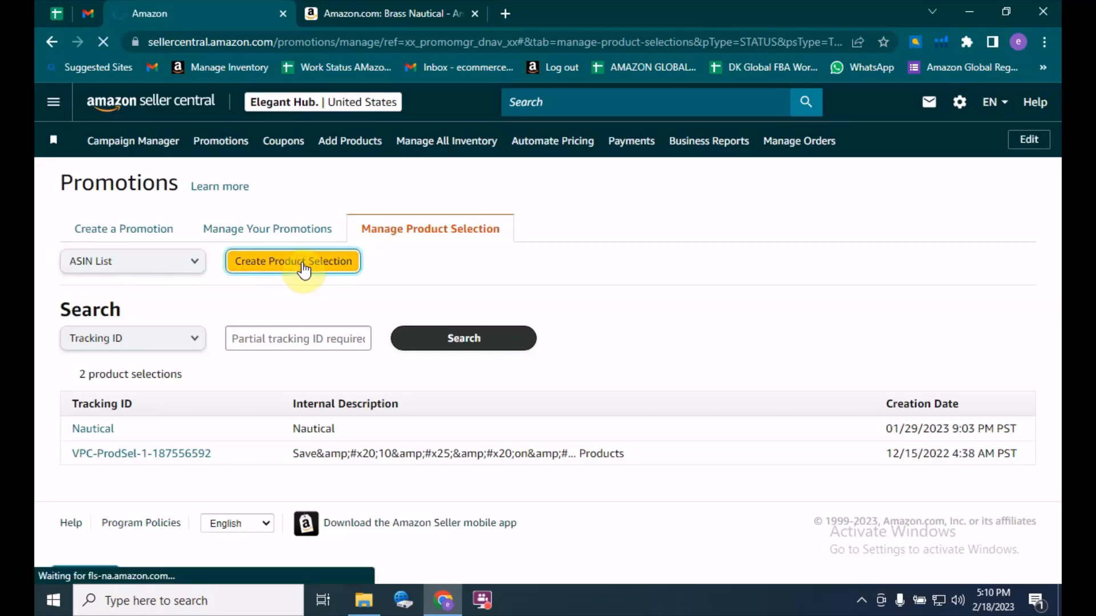
Duplicate the Create Product Selection page in a second browser tab and return to the original one.
right_click(184, 13)
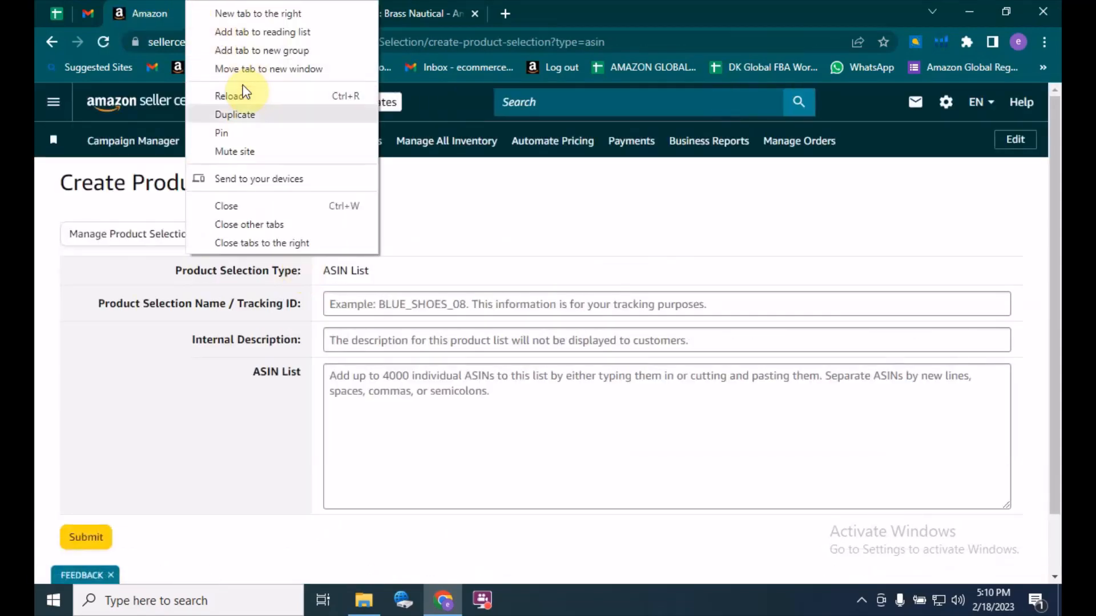
click(245, 114)
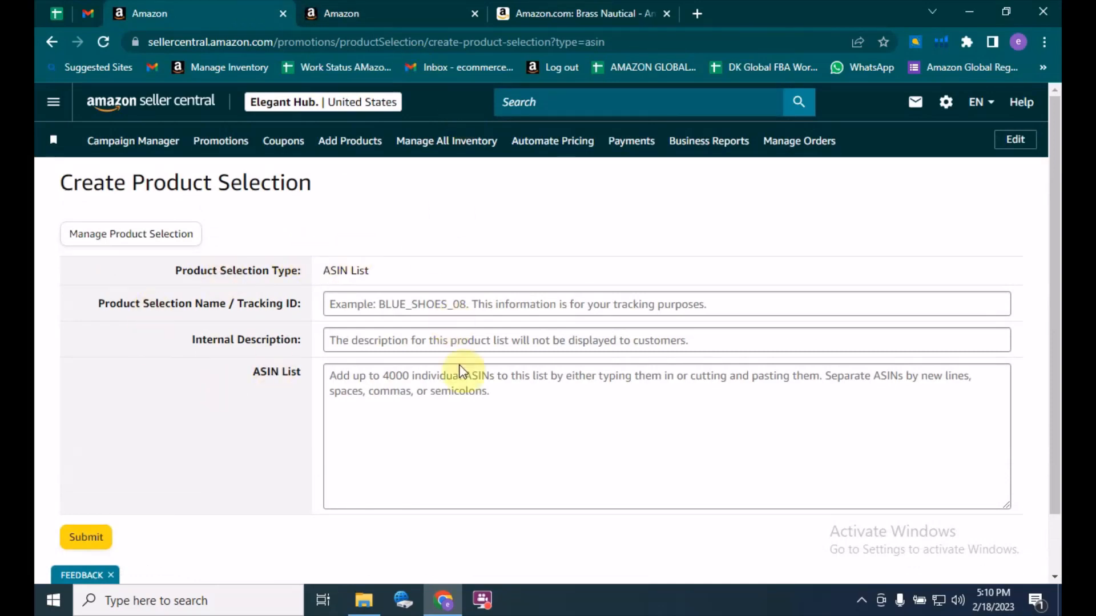
click(348, 304)
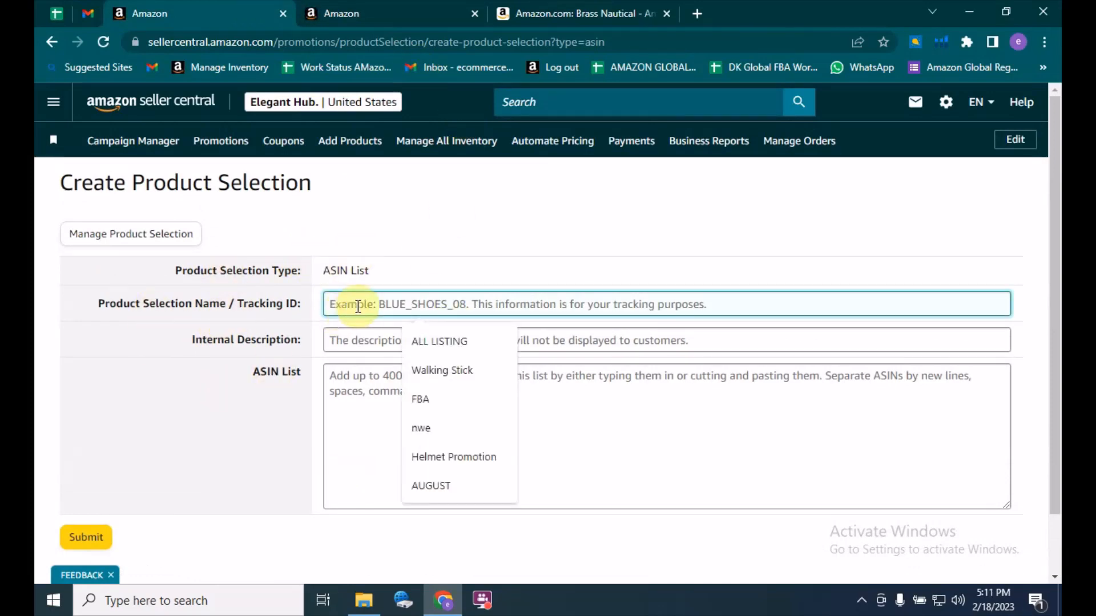
click(369, 14)
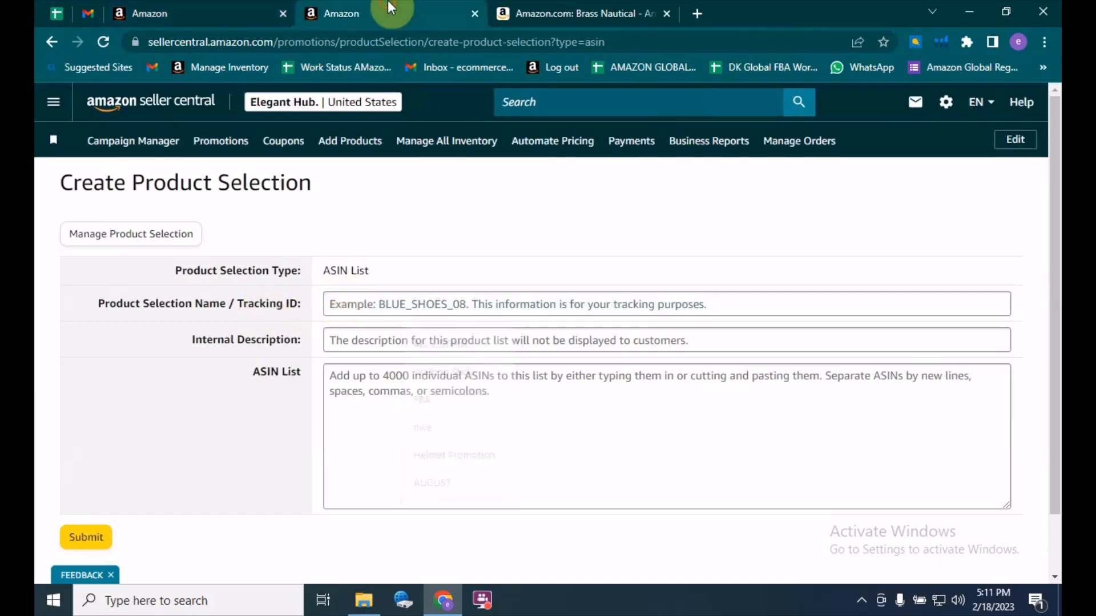
click(234, 13)
Dismiss the Grammarly tour offer covering the ASIN list.
click(421, 302)
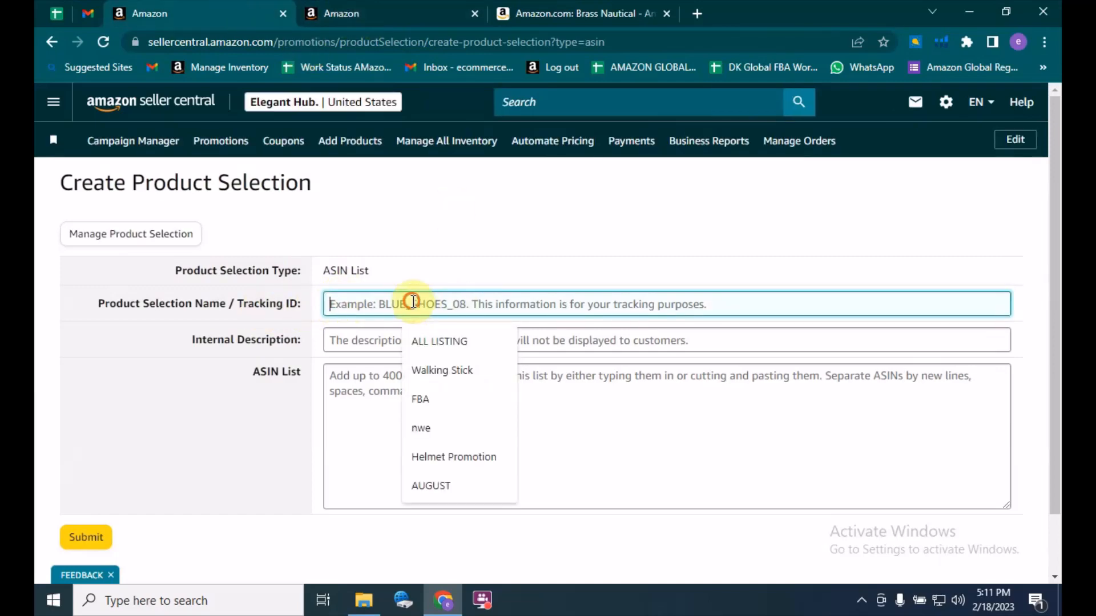
click(533, 404)
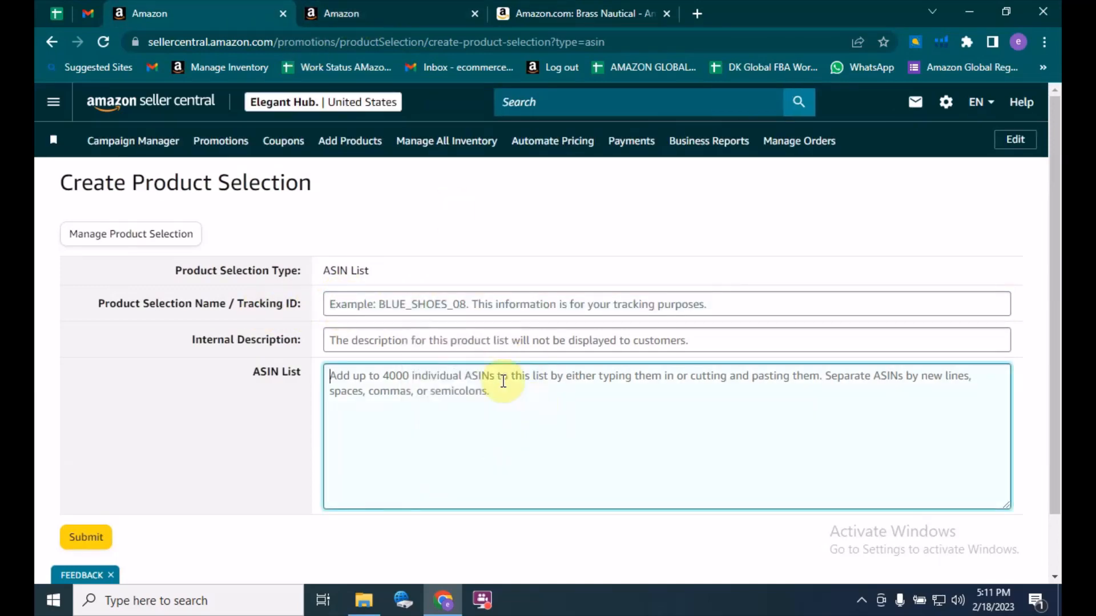
click(465, 303)
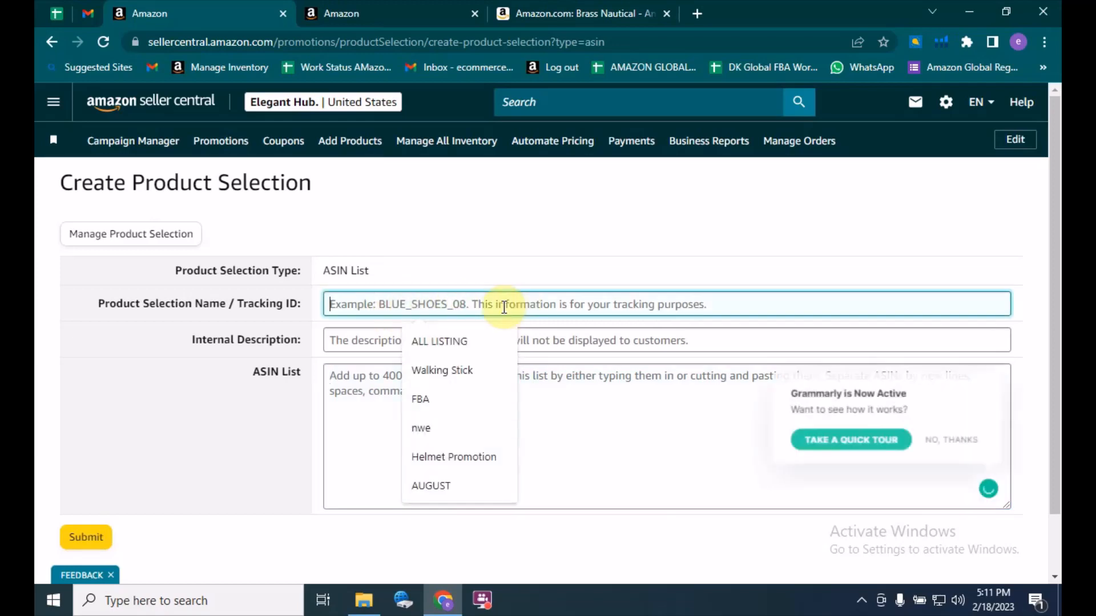
click(630, 444)
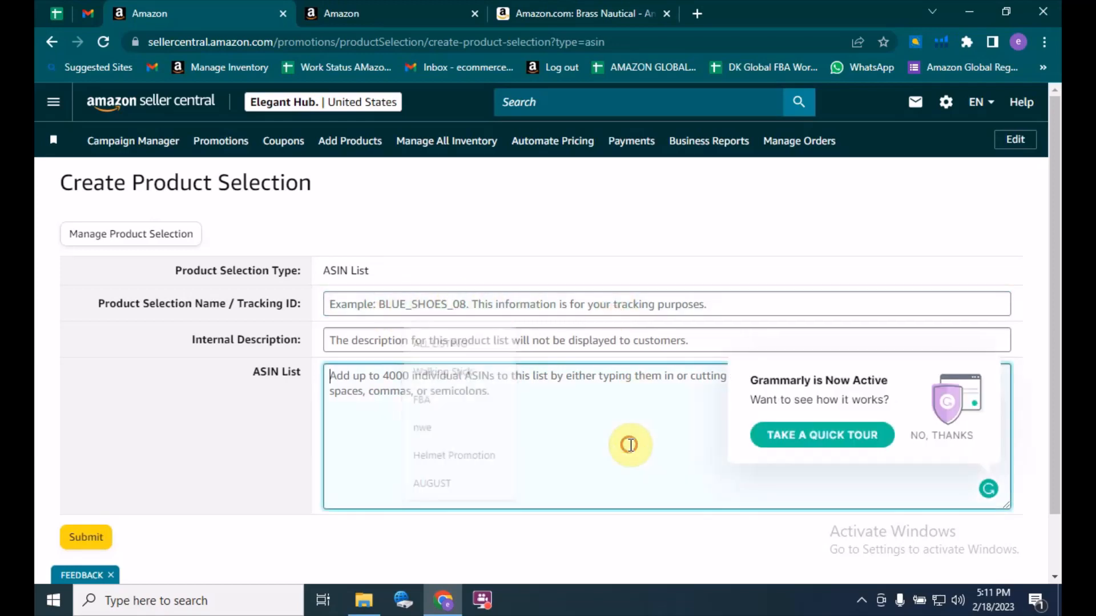
click(948, 435)
click(534, 296)
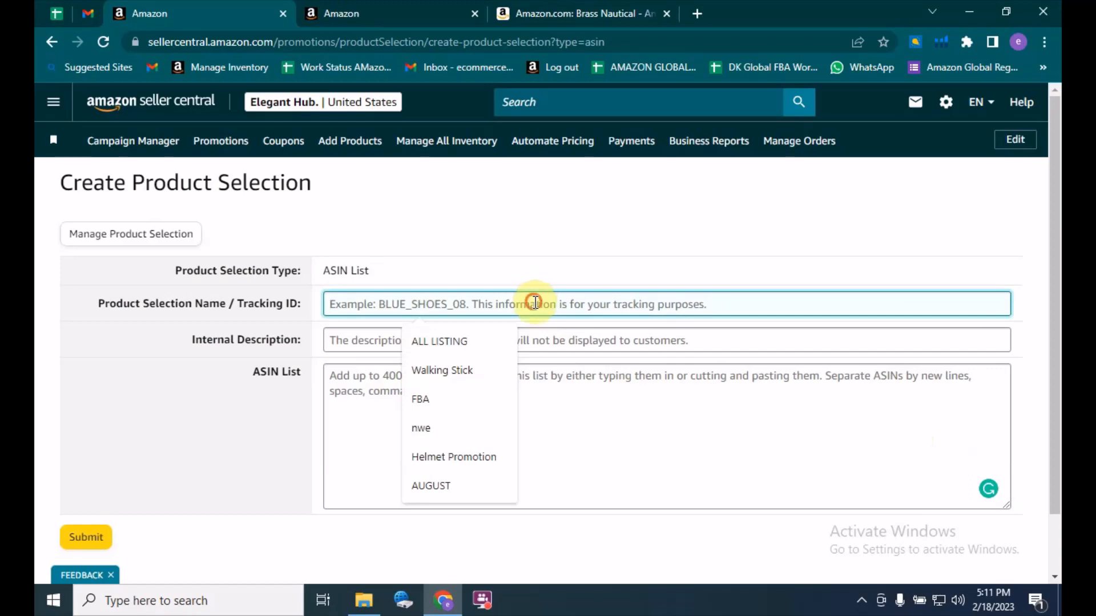
click(578, 431)
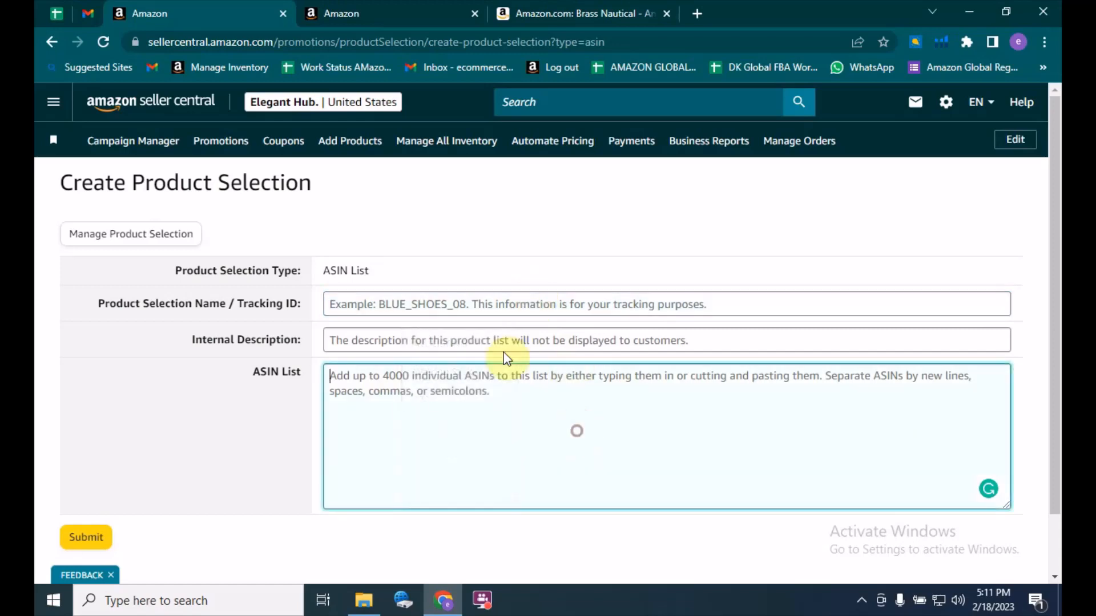
Enter "Brass Nautical" as the product selection name / tracking ID.
click(468, 307)
text(Na)
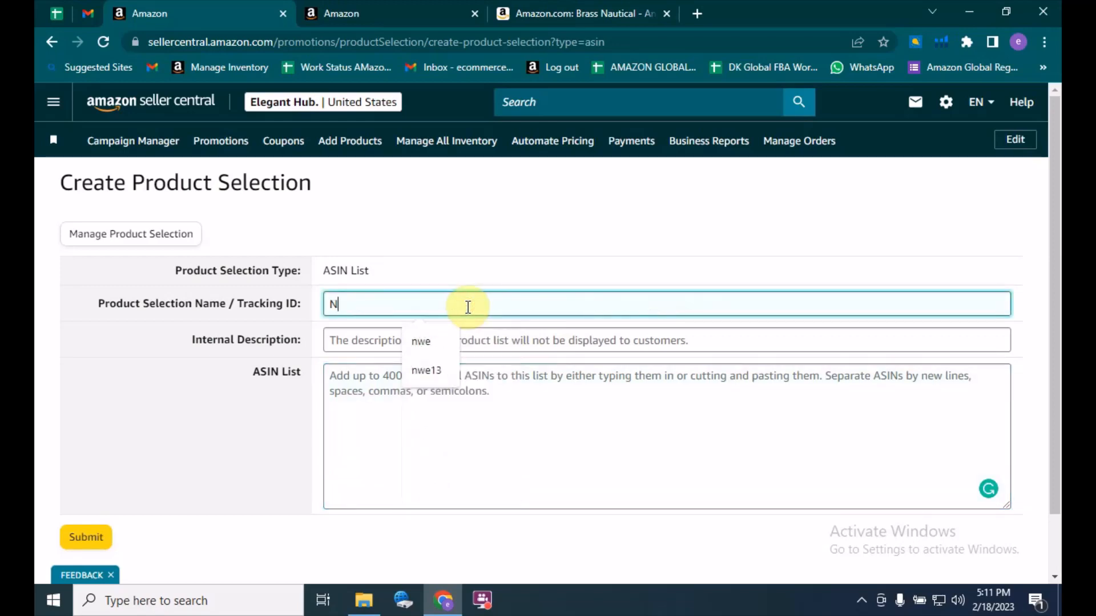
key(BackSpace)
key(BackSpace)
text(Bra)
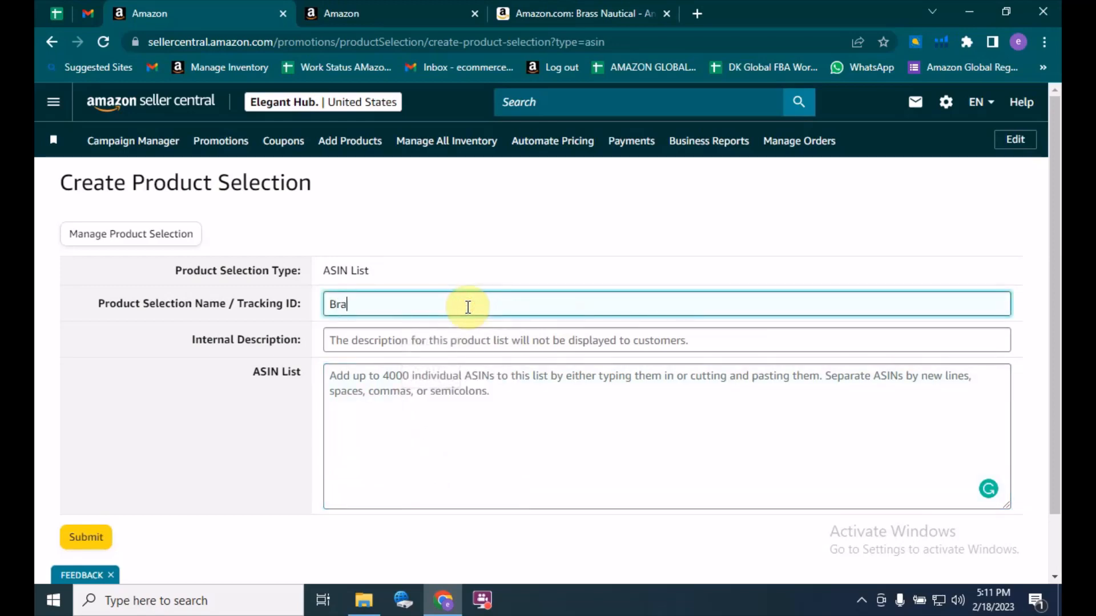
key(BackSpace)
key(BackSpace)
key(BackSpace)
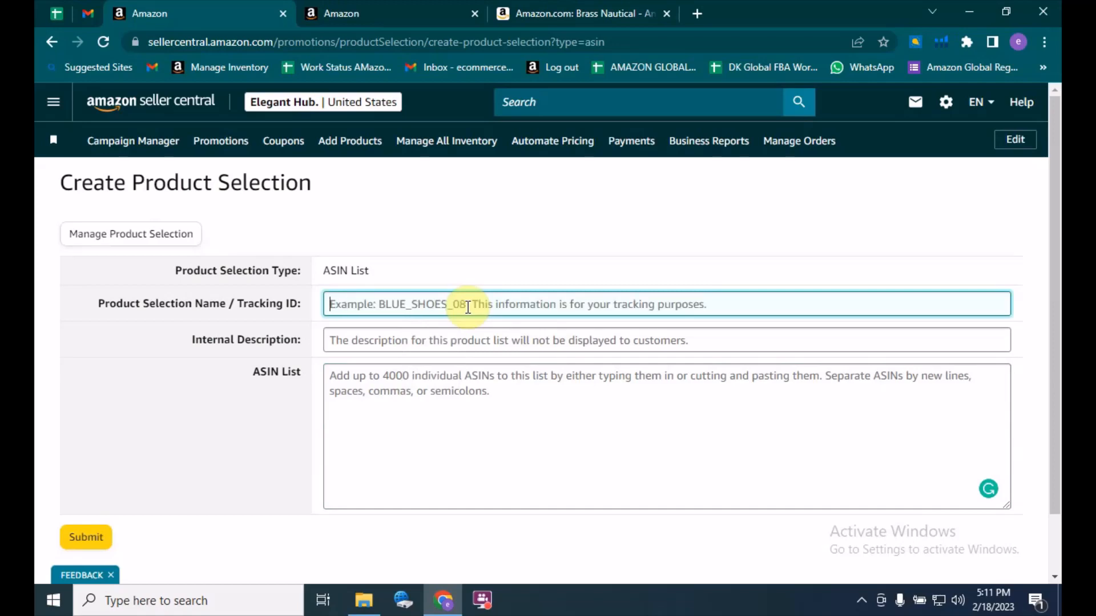
text(Brass Nautical)
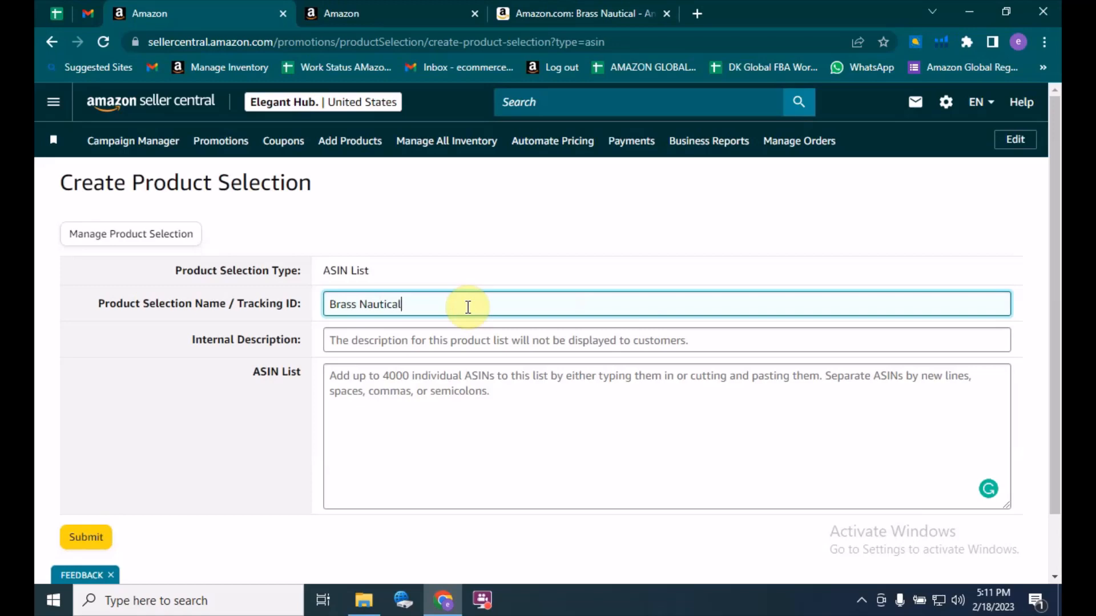
Copy the product selection name "Brass Nautical" into the internal description.
click(421, 340)
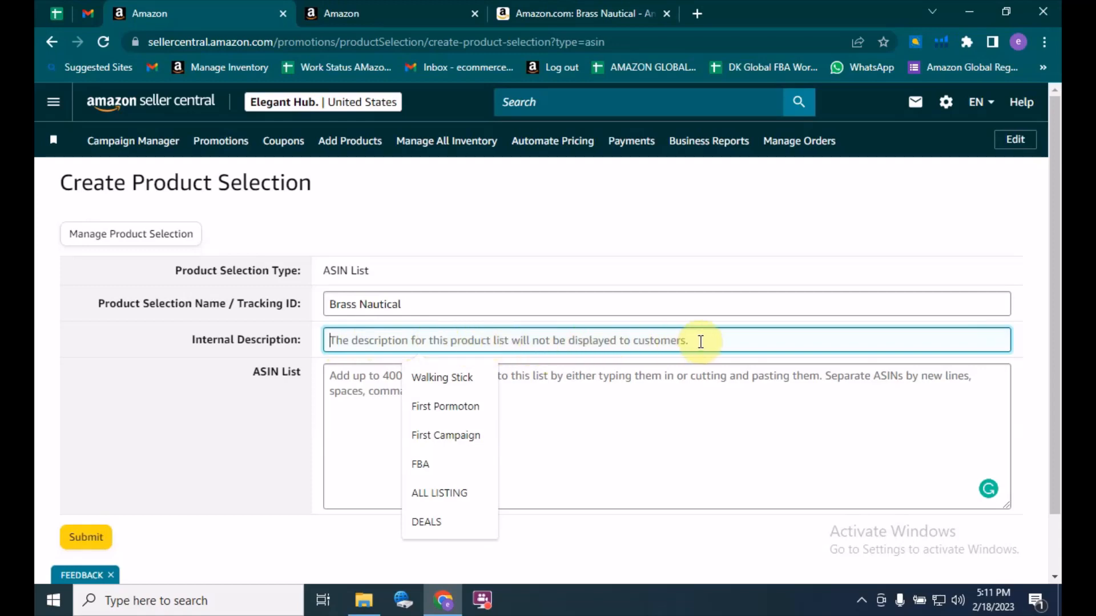
click(638, 435)
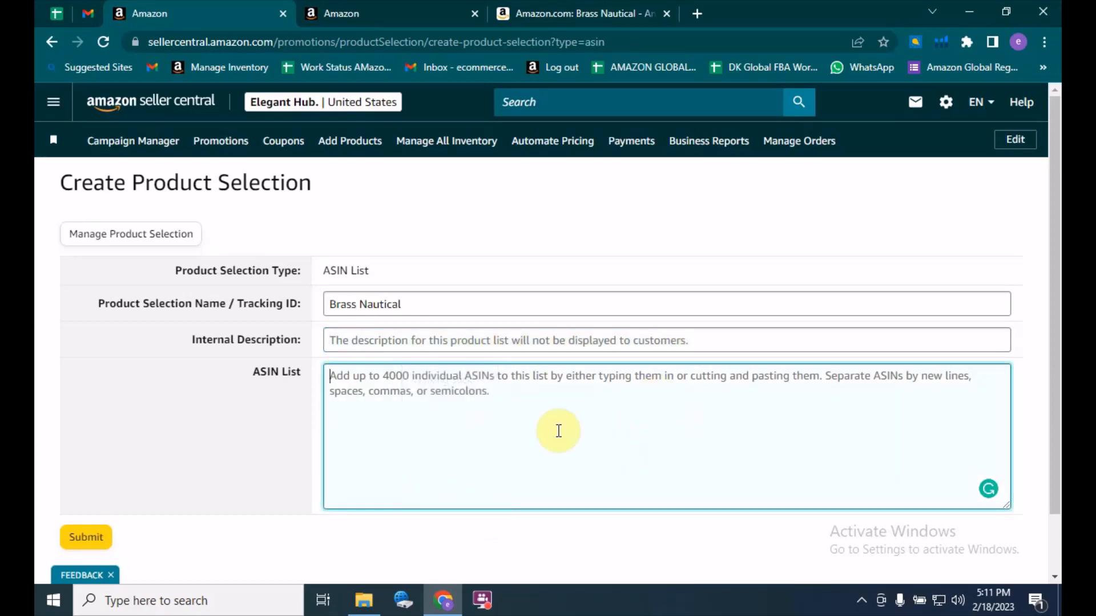
click(432, 341)
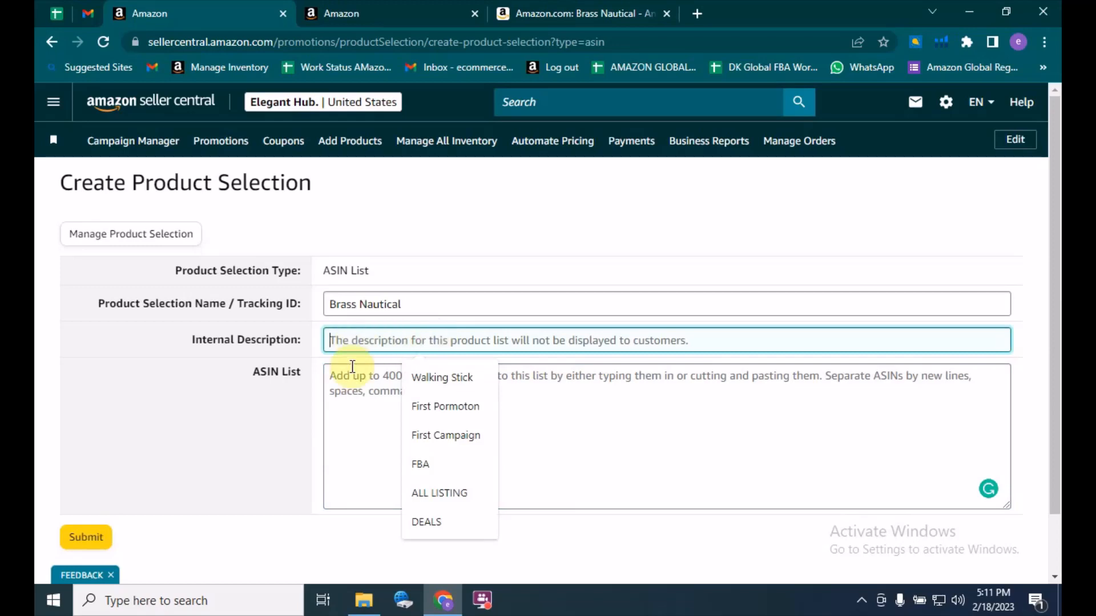
click(595, 455)
drag(428, 307, 321, 308)
key(ctrl+c)
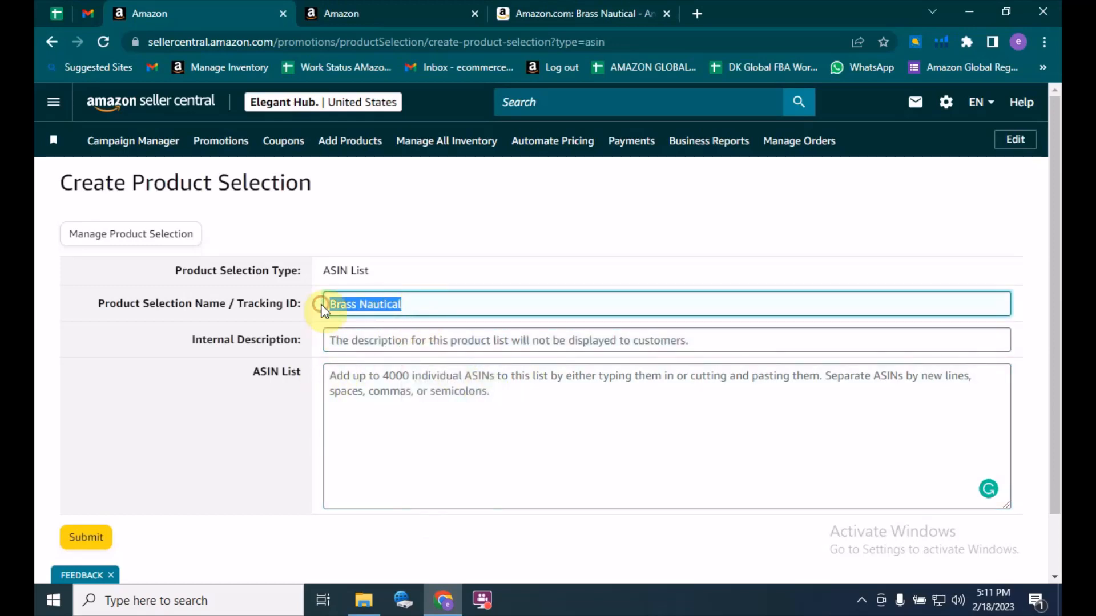
click(388, 341)
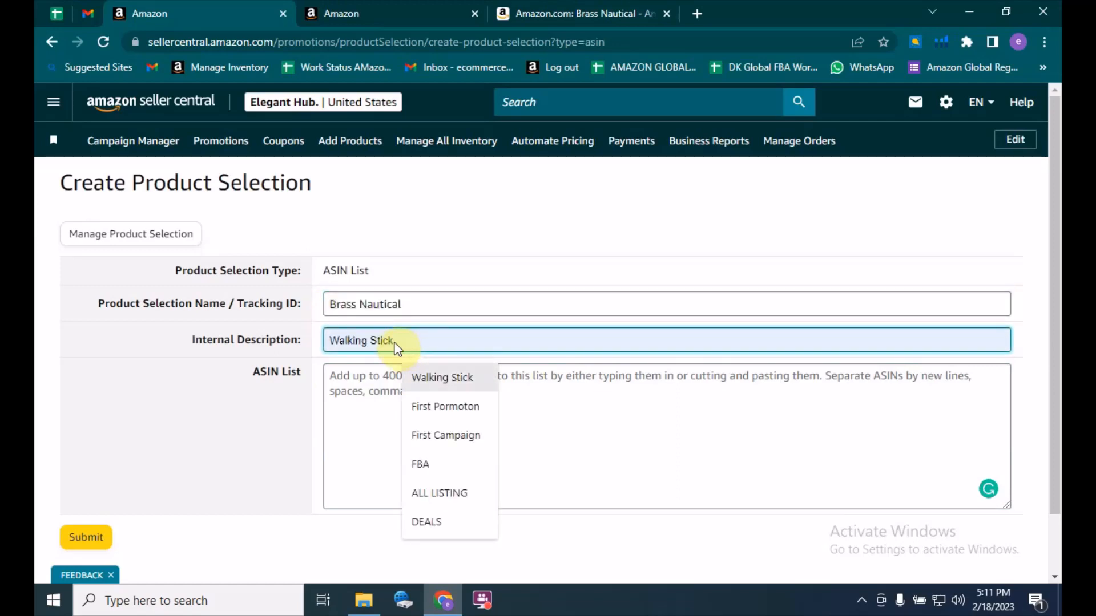
key(ctrl+v)
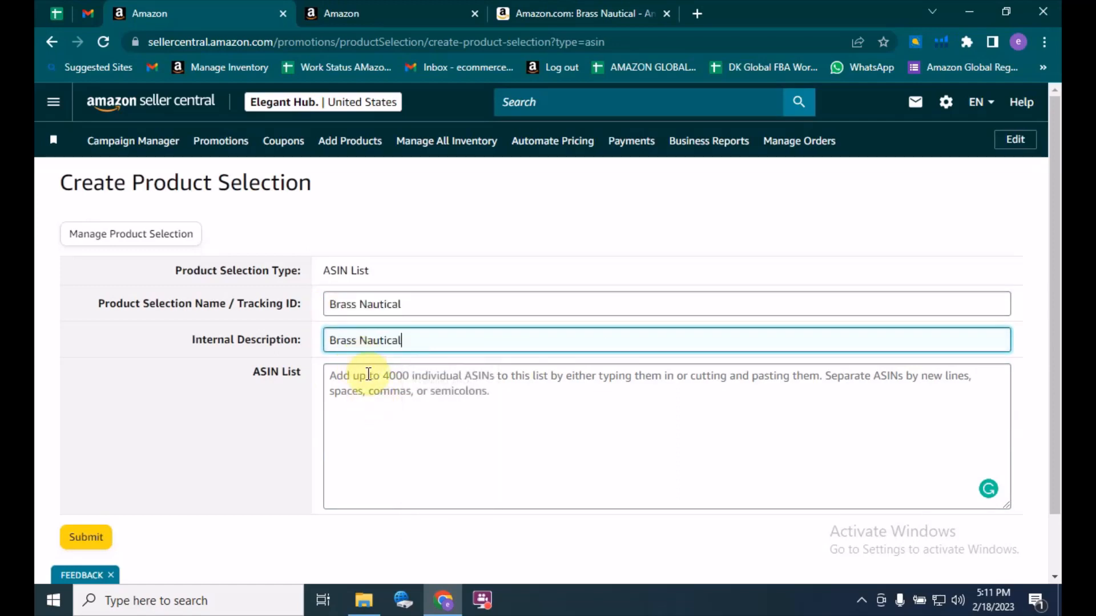
Open the full inventory listing in the second browser tab, keeping the product selection form in the first.
click(371, 401)
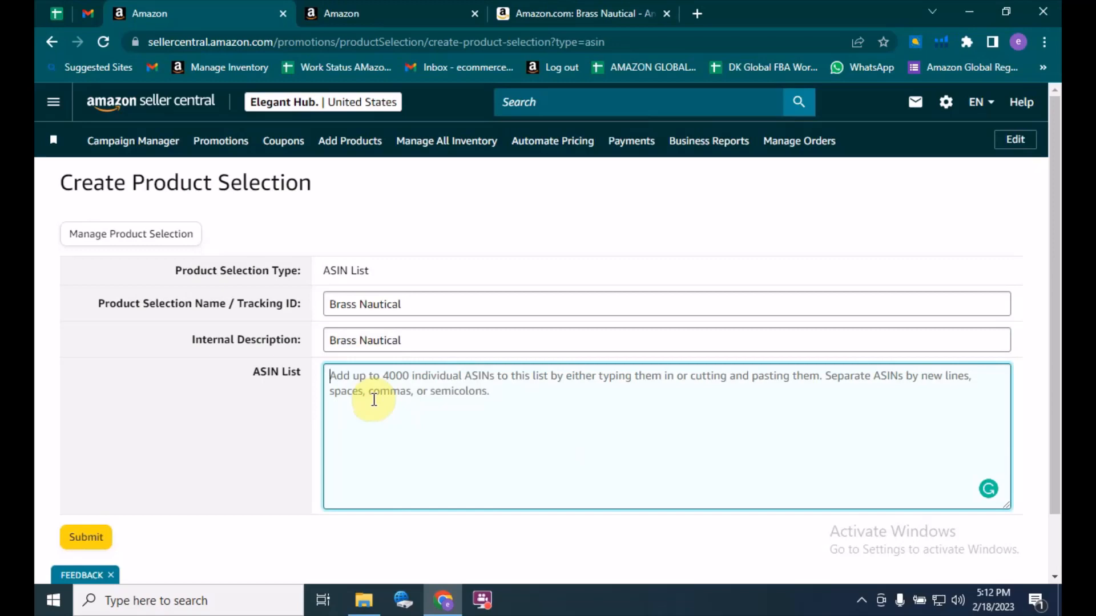
click(393, 2)
mouse_move(358, 102)
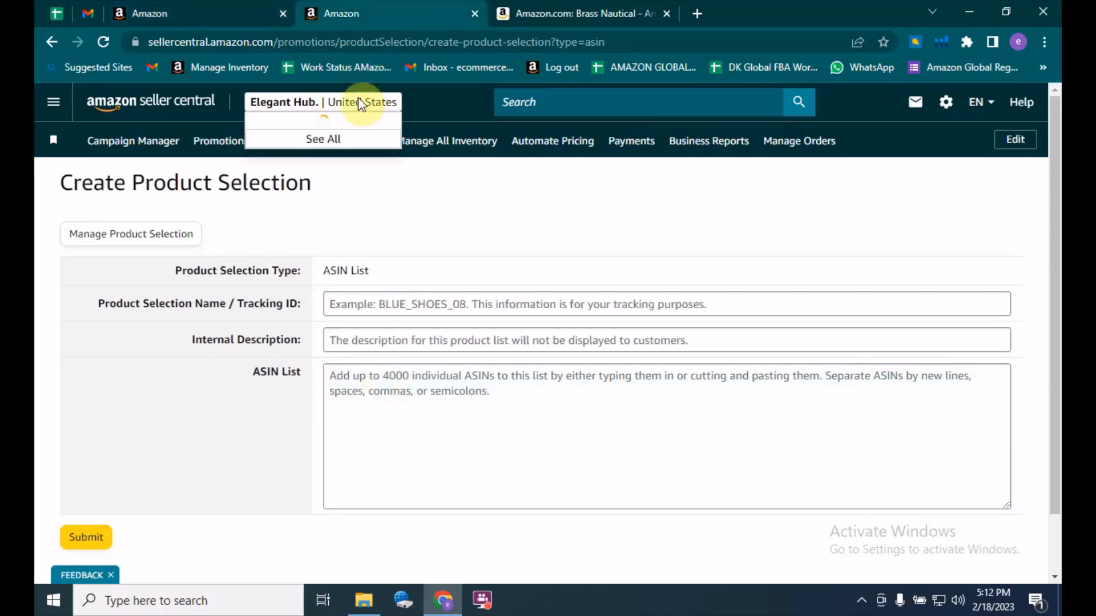
click(411, 141)
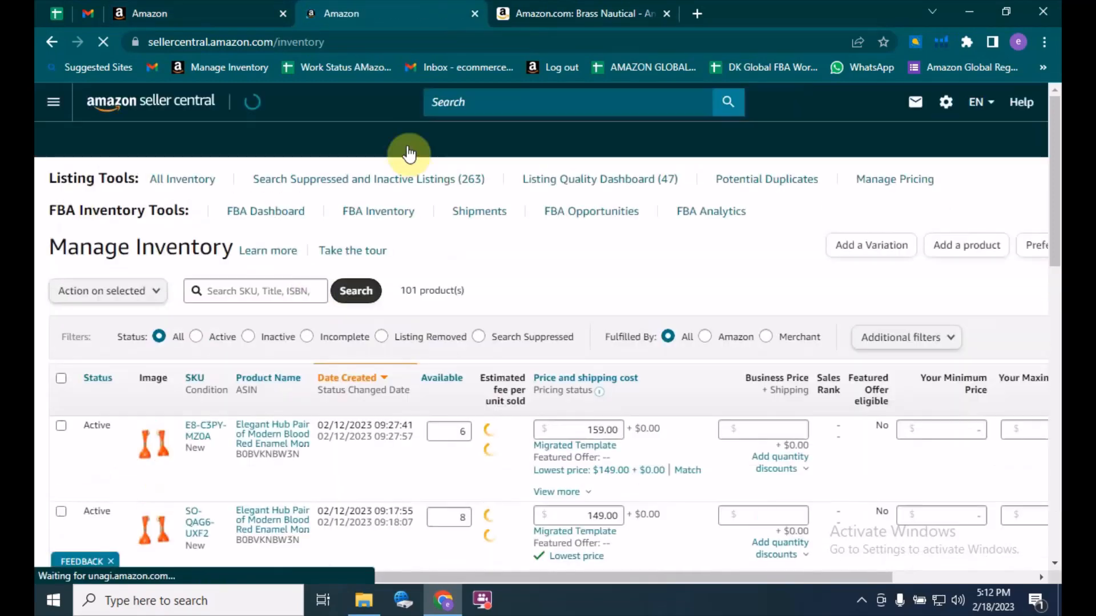
Copy the red Ragnar costume shield's ASIN, B0BPS7VBLZ, from the inventory into the product selection's ASIN list.
scroll(302, 290, down, 12)
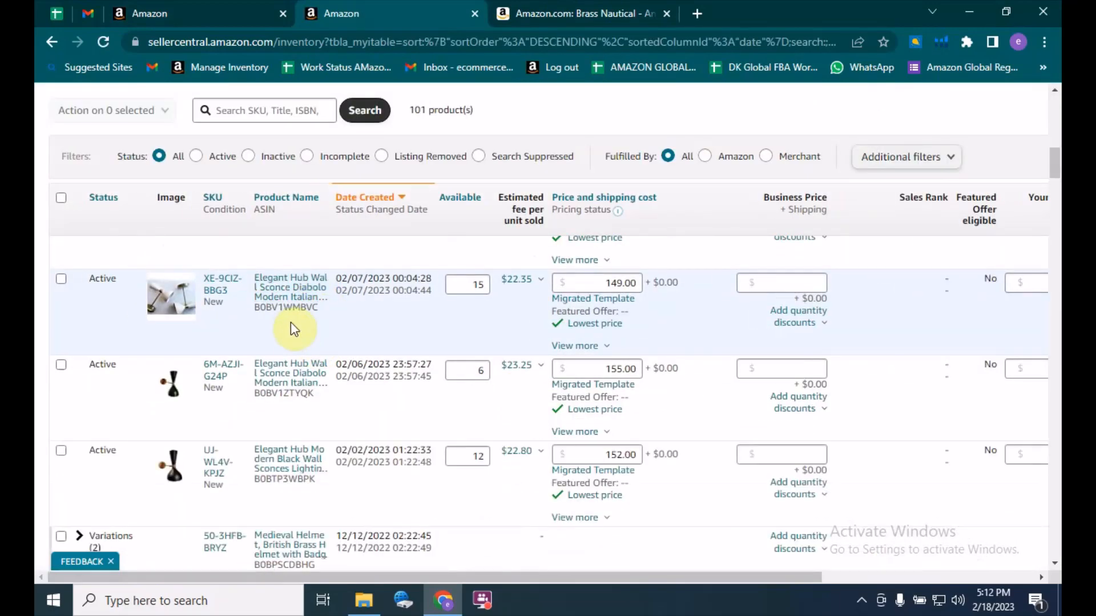
scroll(291, 323, down, 5)
scroll(295, 343, down, 6)
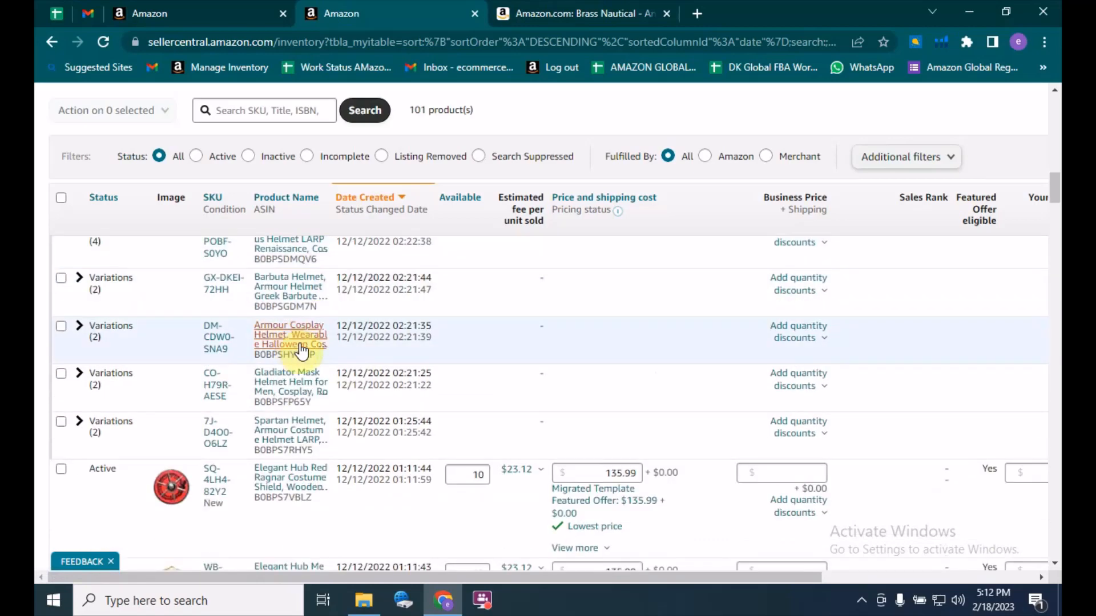
scroll(296, 351, up, 3)
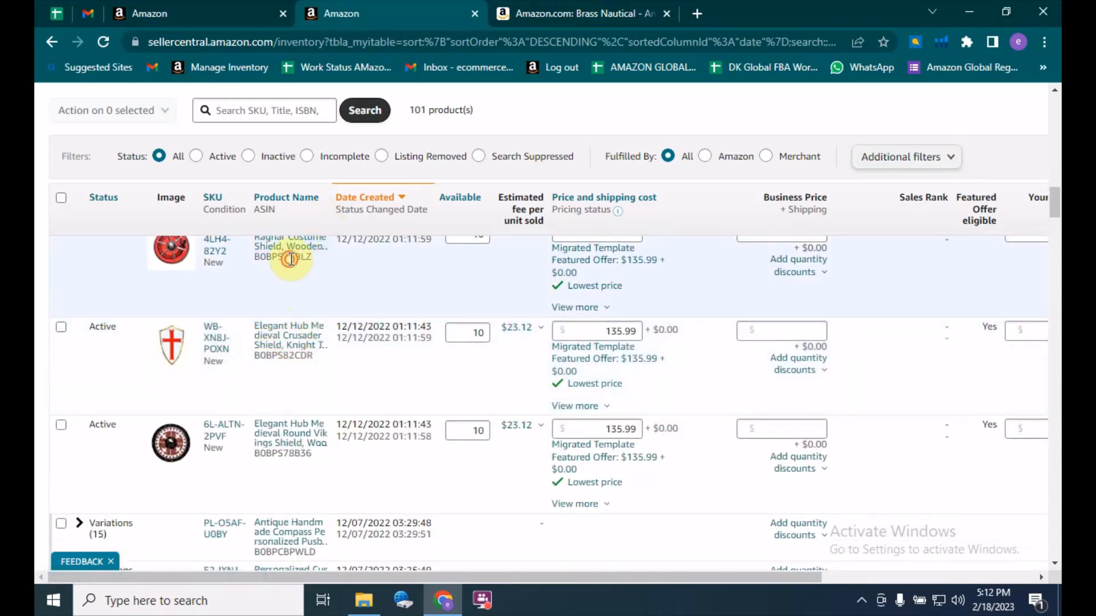
double_click(291, 258)
key(ctrl+c)
click(206, 15)
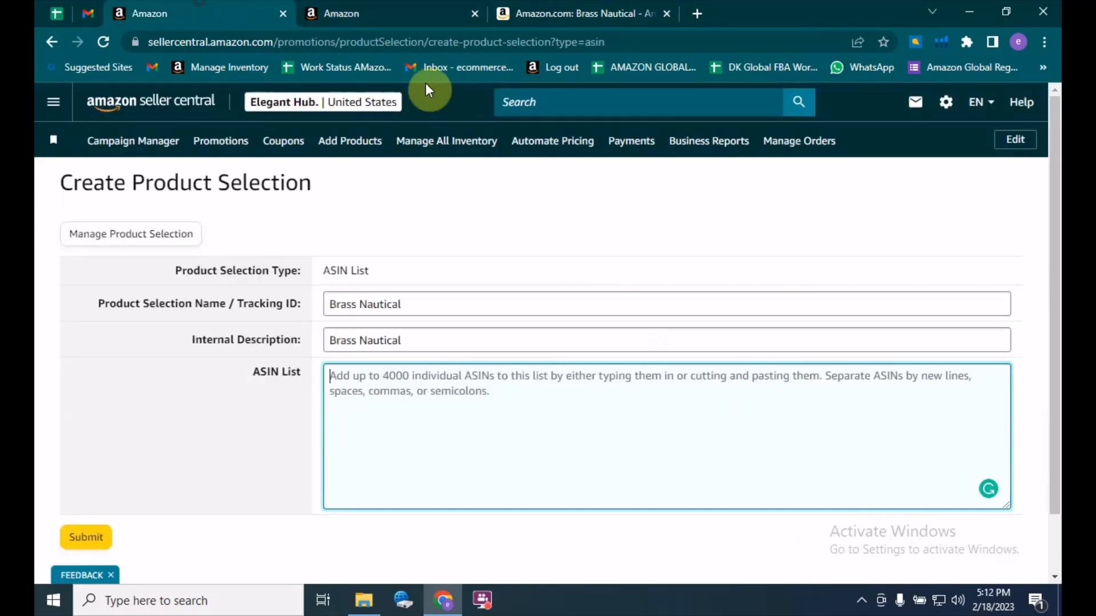
key(ctrl+v)
Add the medieval Crusader shield's ASIN, B0BPS82CDR, from the inventory on a new line of the ASIN list.
click(342, 13)
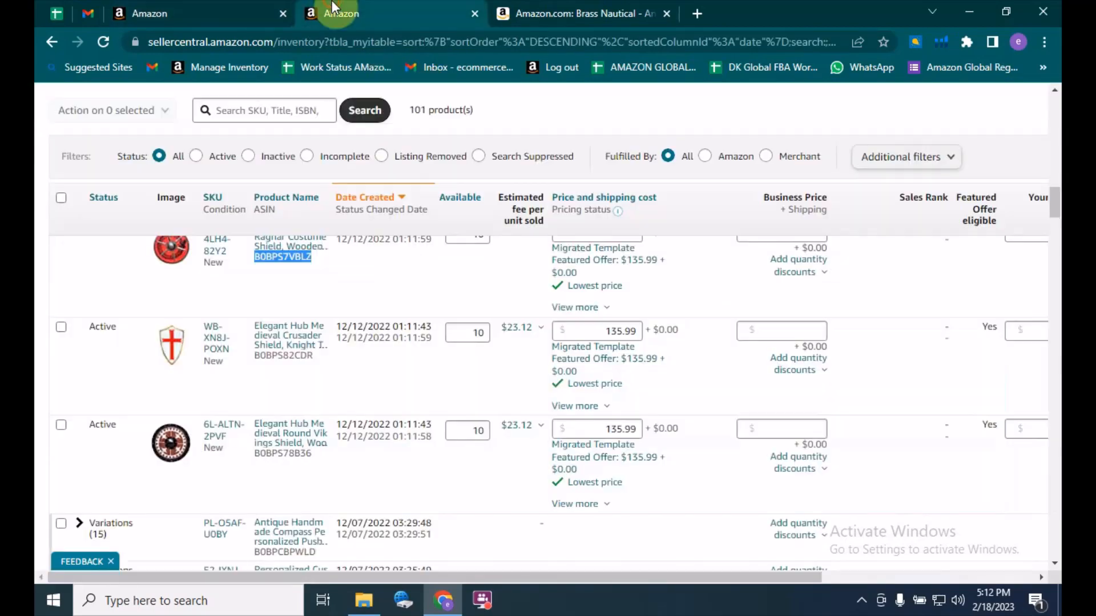
click(290, 357)
double_click(290, 357)
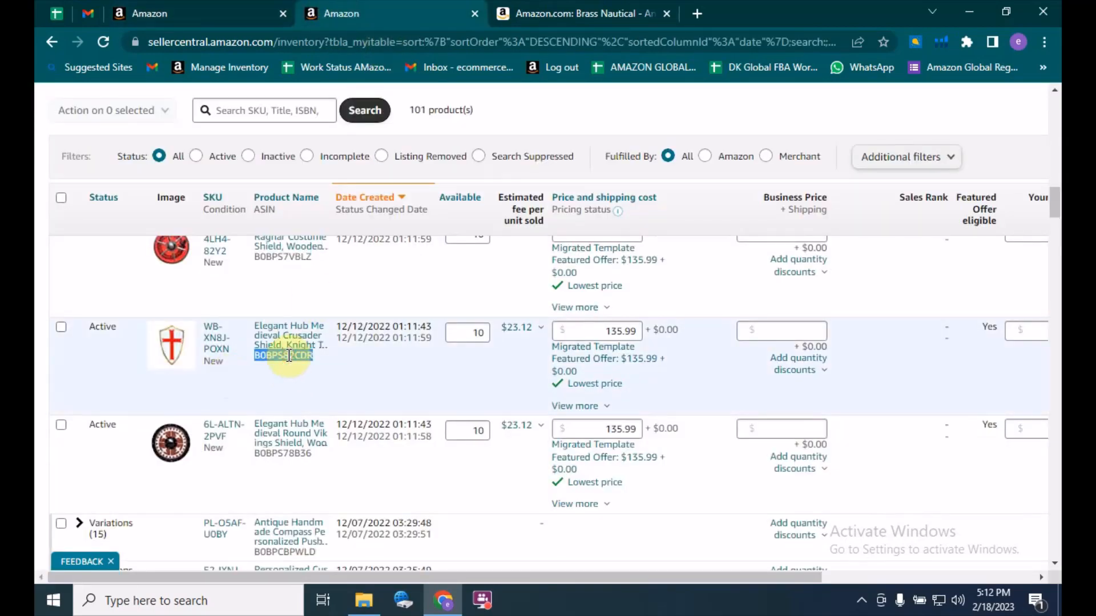
key(ctrl+c)
click(238, 17)
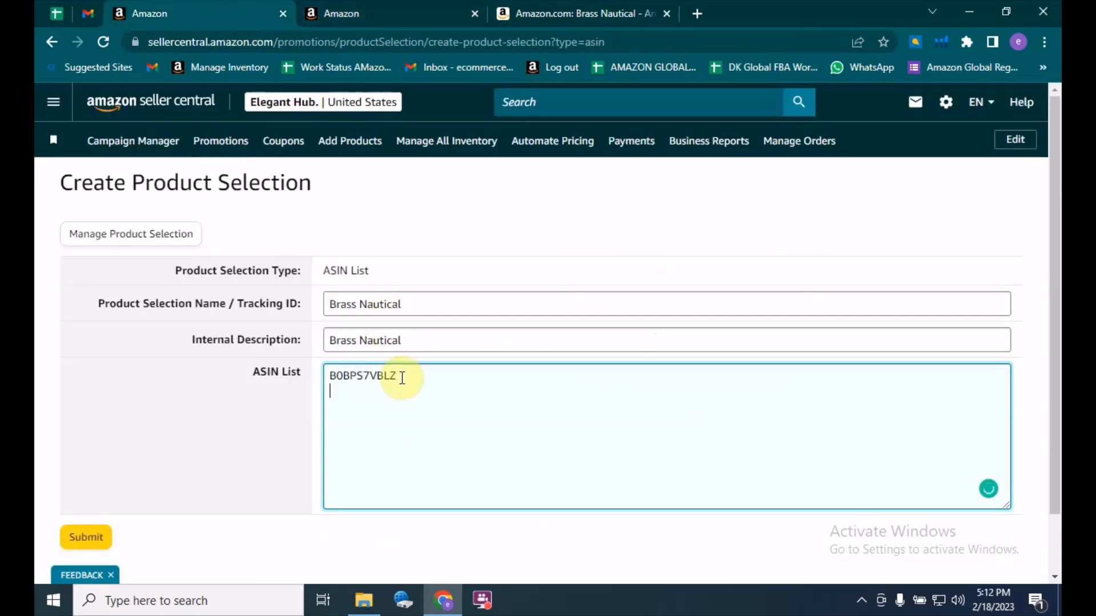
key(ctrl+v)
Add the medieval round Vikings shield's ASIN, B0BPS78B36, from the inventory as the third line of the ASIN list.
click(396, 4)
click(291, 453)
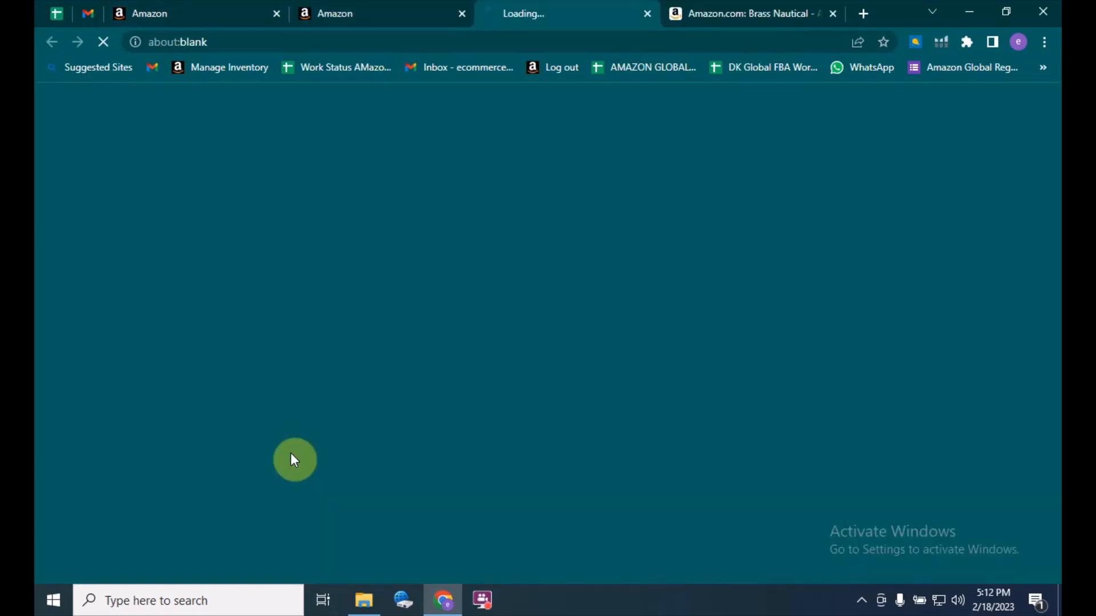
click(385, 12)
click(282, 454)
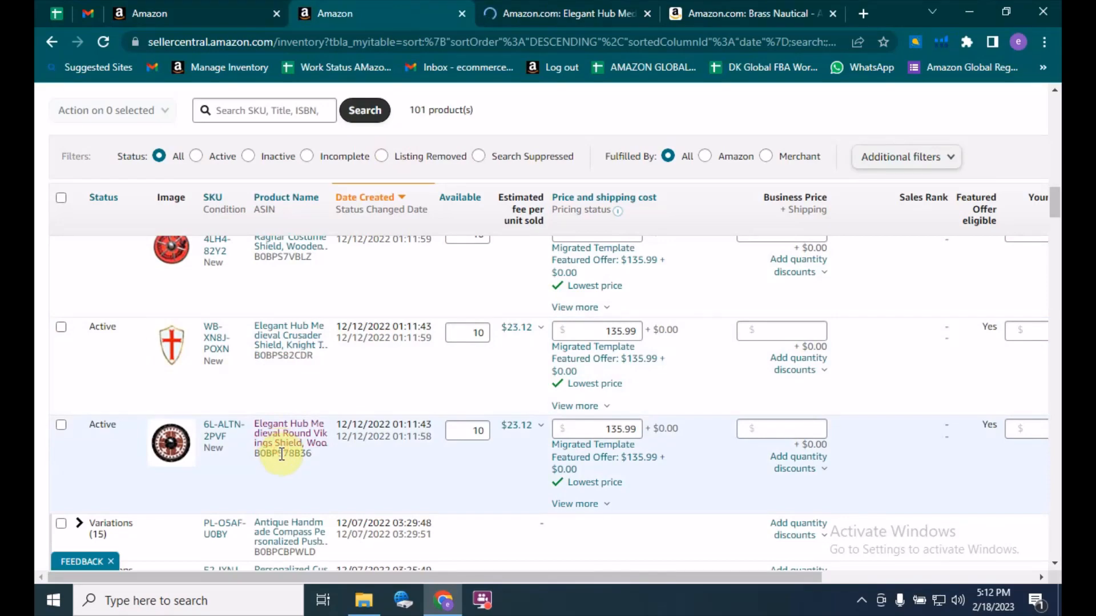
double_click(282, 454)
key(ctrl+c)
key(ctrl+shift+Tab)
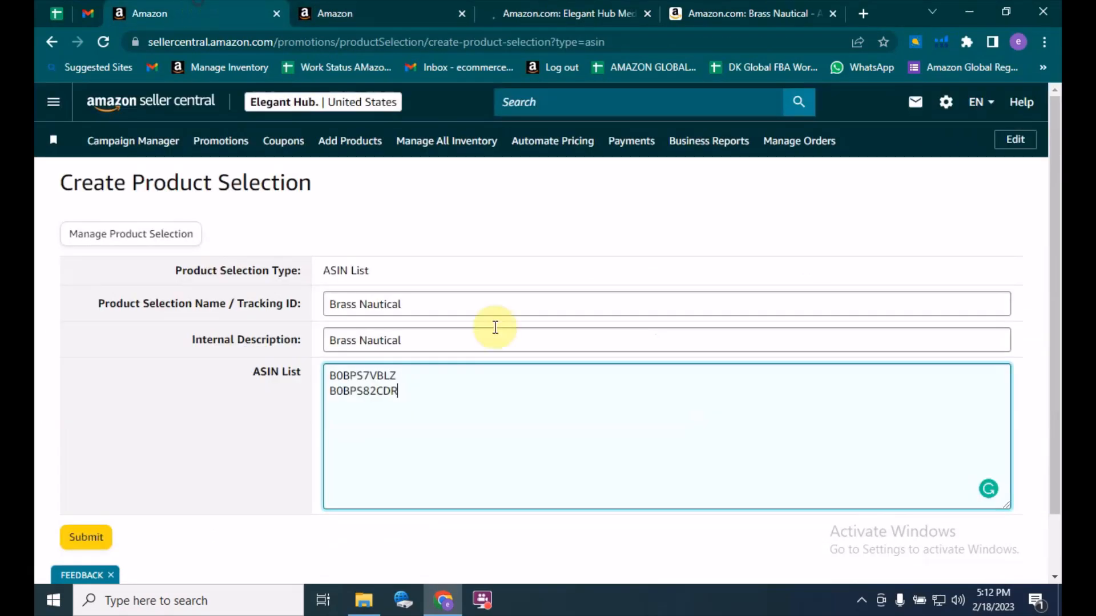
key(ctrl+v)
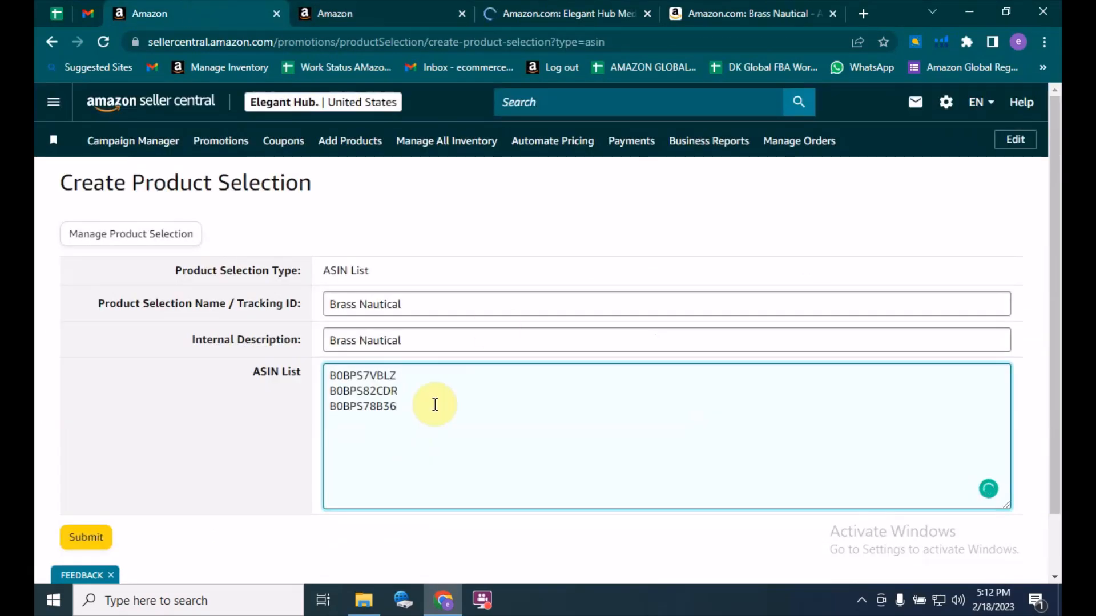
Submit the Brass Nautical product selection and look over the list of existing product selections.
scroll(447, 407, down, 2)
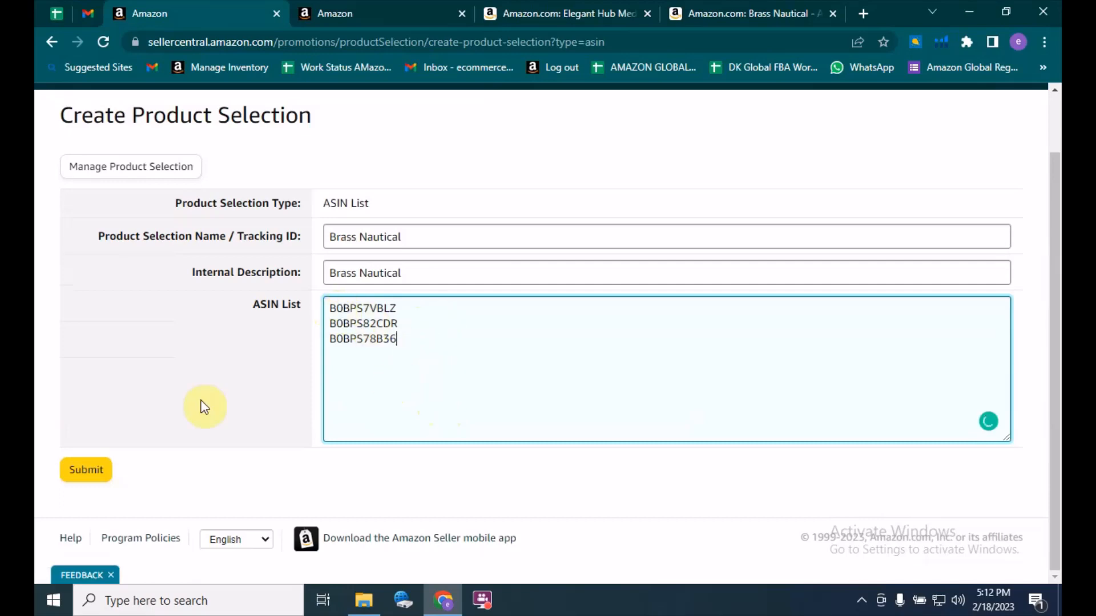
click(91, 471)
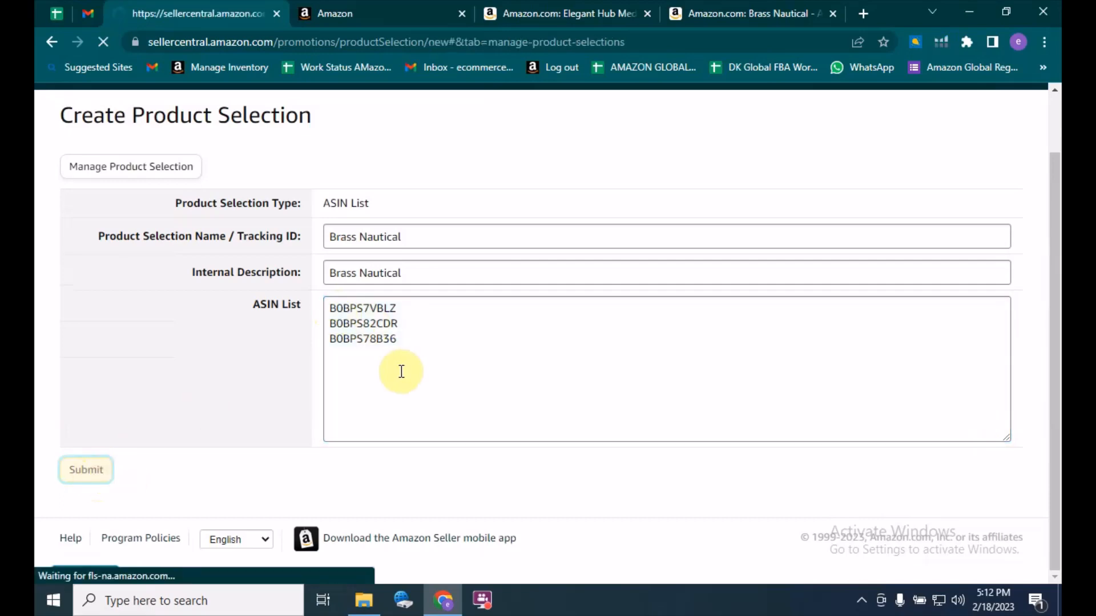
scroll(522, 338, down, 2)
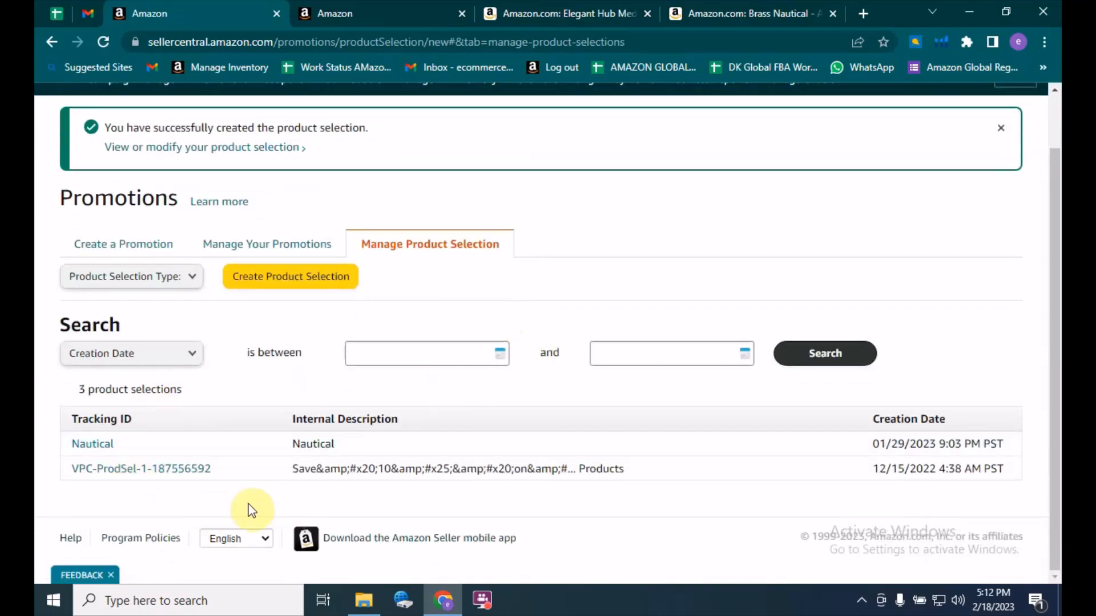
scroll(306, 517, up, 2)
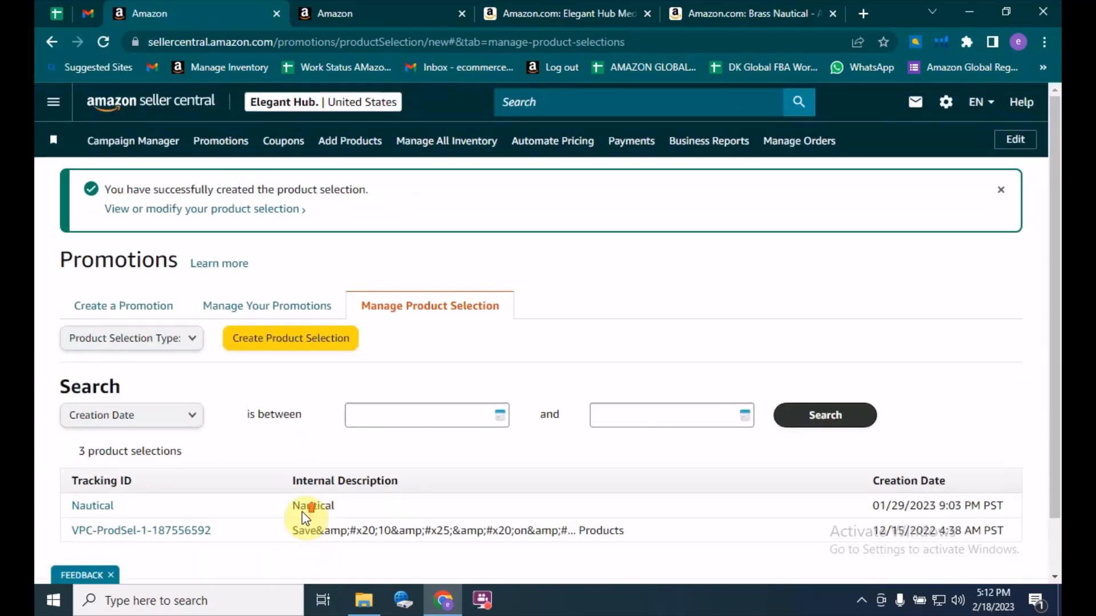
Go to the promotion types and start creating a Percentage Off promotion.
click(121, 319)
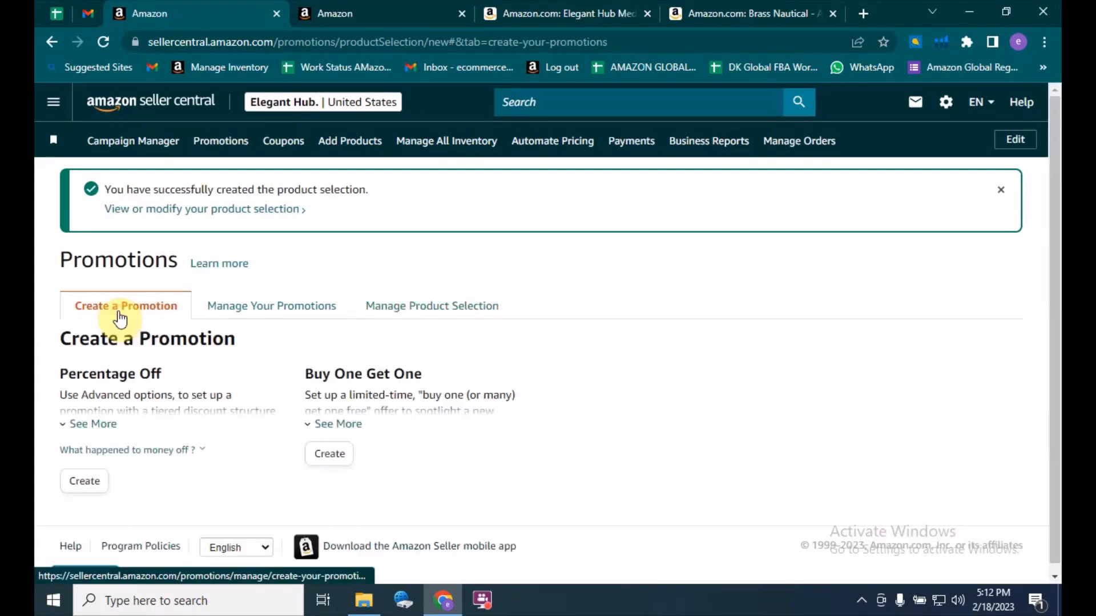
scroll(208, 355, down, 1)
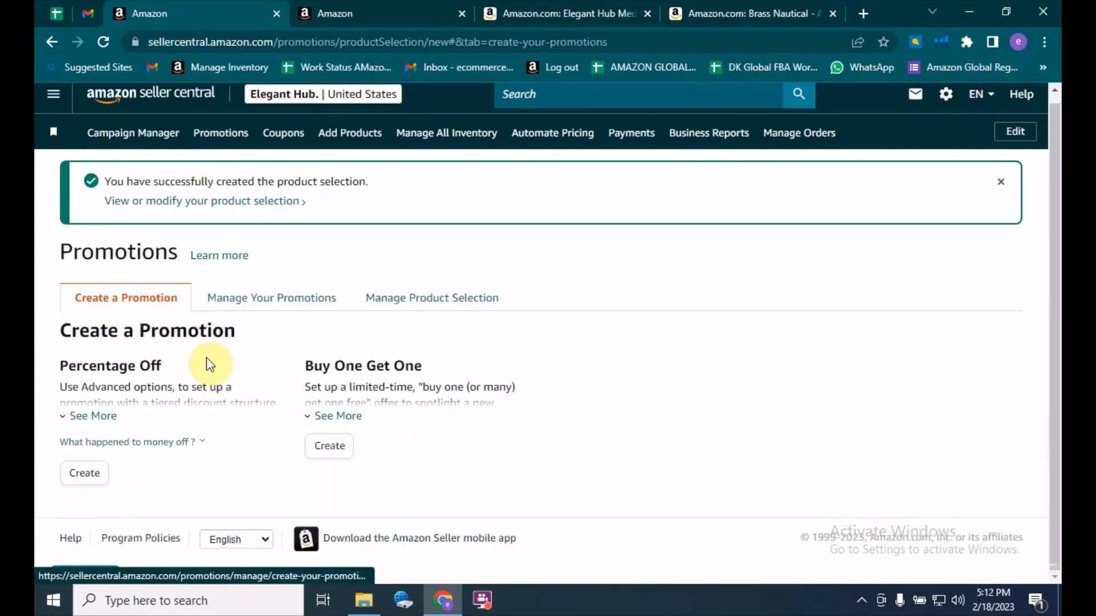
drag(181, 365, 50, 365)
click(568, 427)
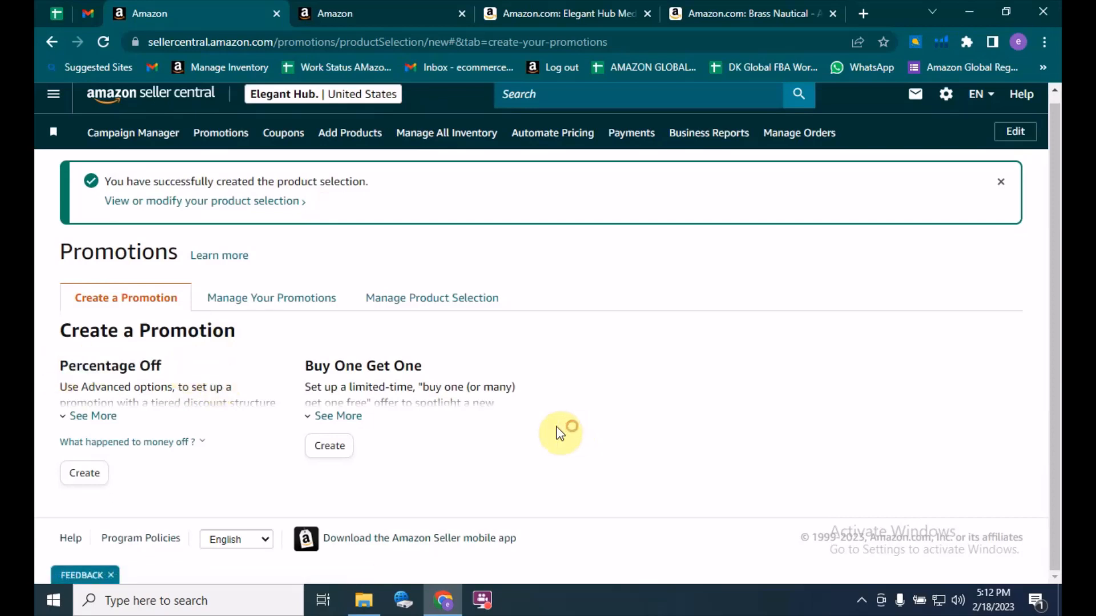
drag(435, 369, 59, 381)
click(581, 453)
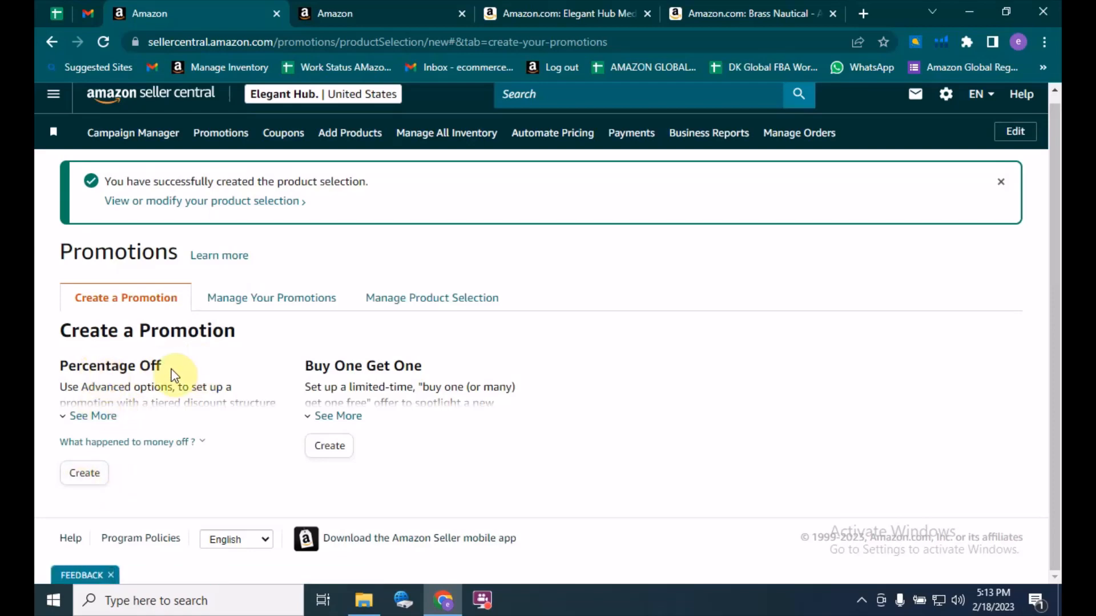
click(85, 475)
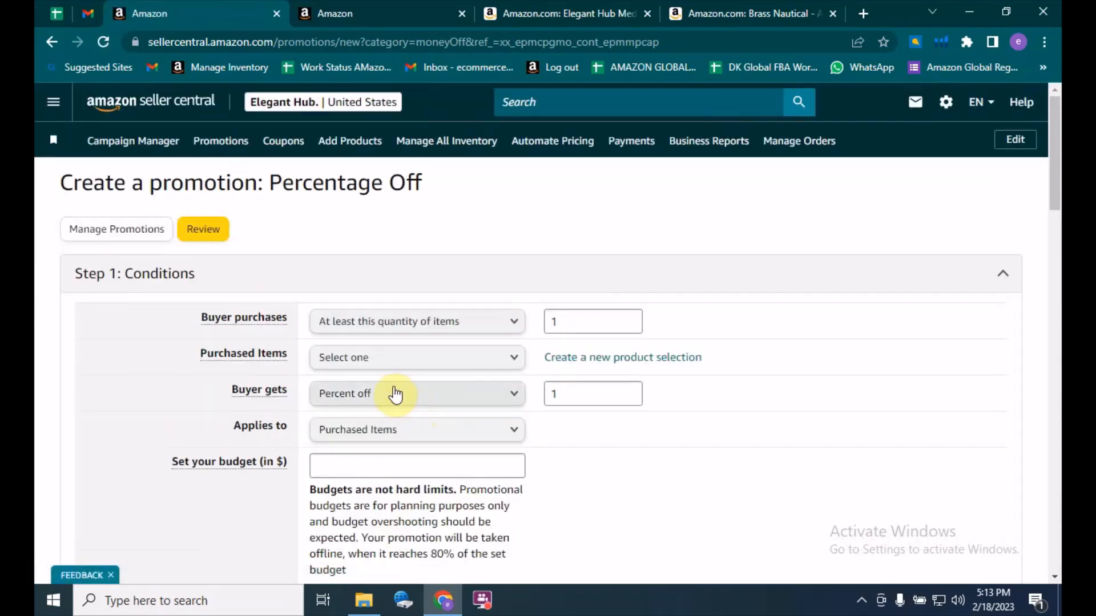
Set the Buyer purchases condition to at least a quantity of 5 items.
scroll(447, 411, down, 3)
scroll(454, 408, up, 2)
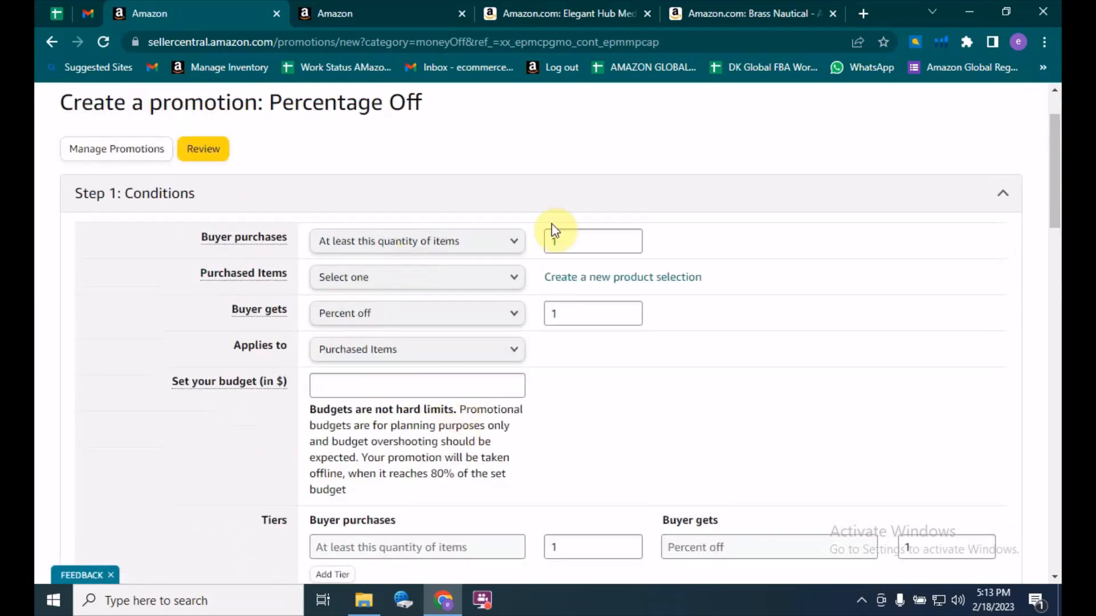
mouse_move(254, 245)
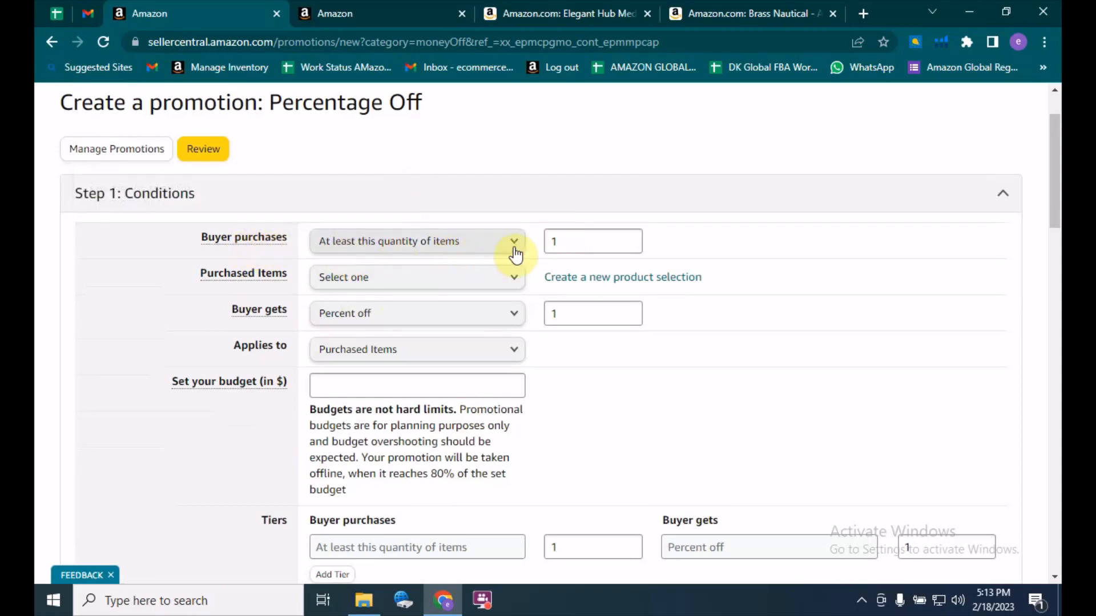
click(570, 242)
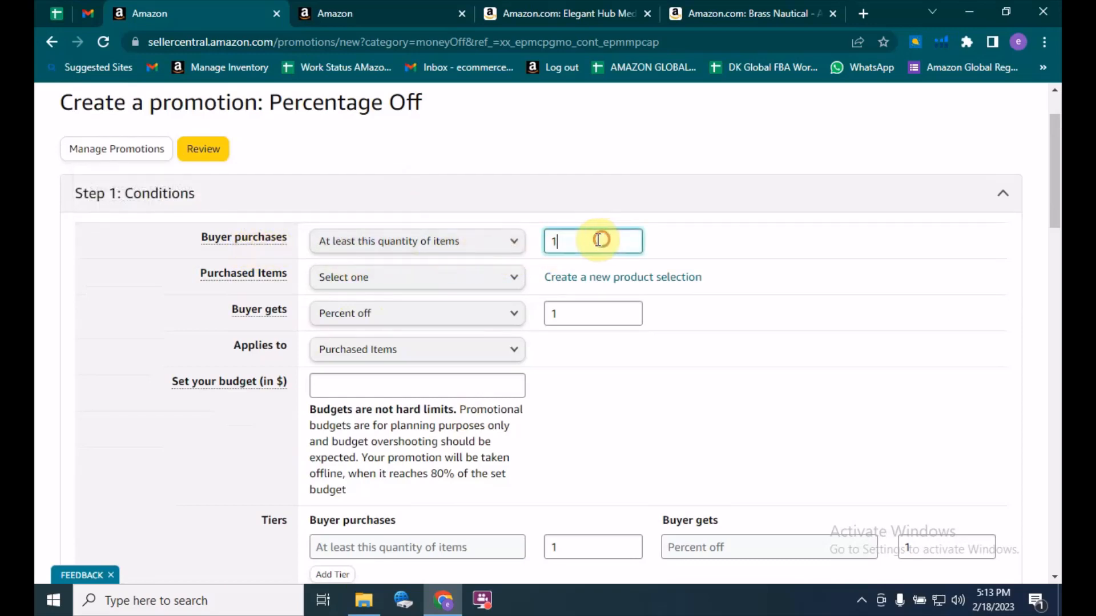
double_click(545, 241)
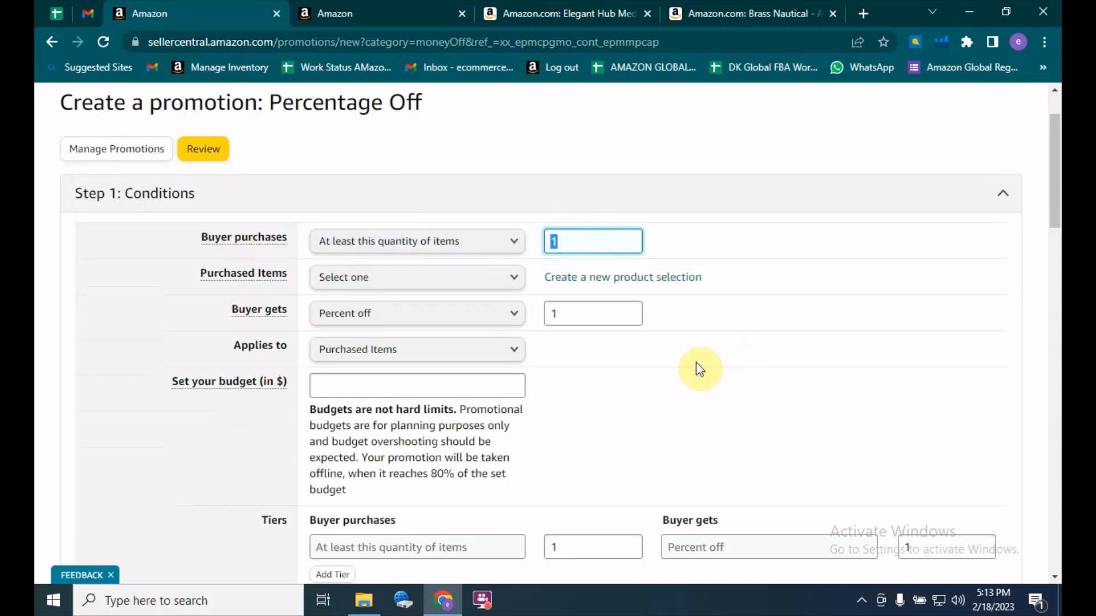
scroll(697, 365, down, 4)
scroll(642, 357, up, 3)
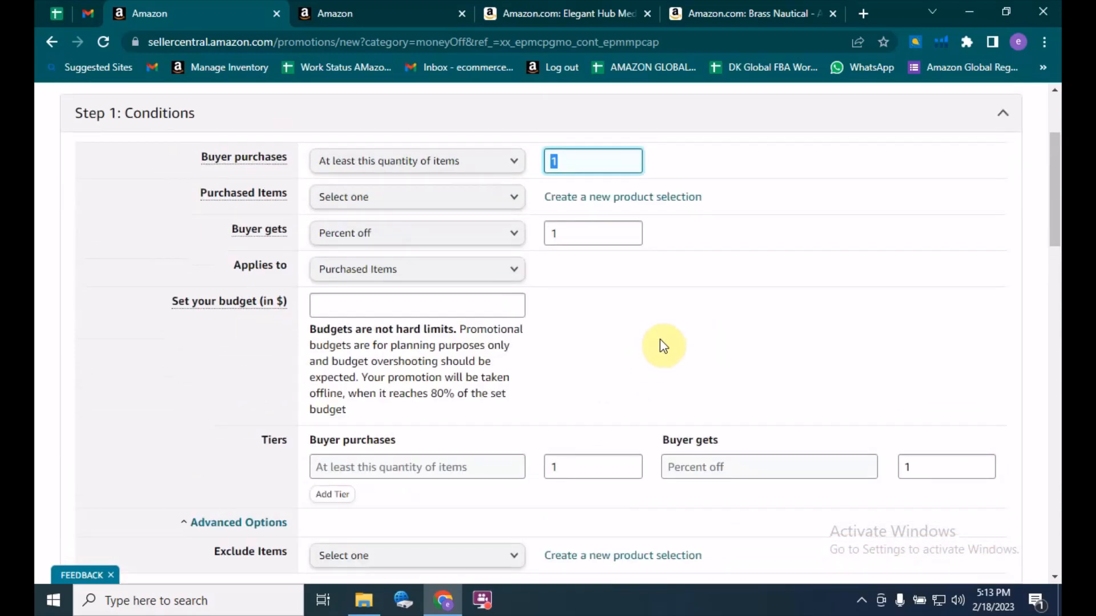
double_click(576, 160)
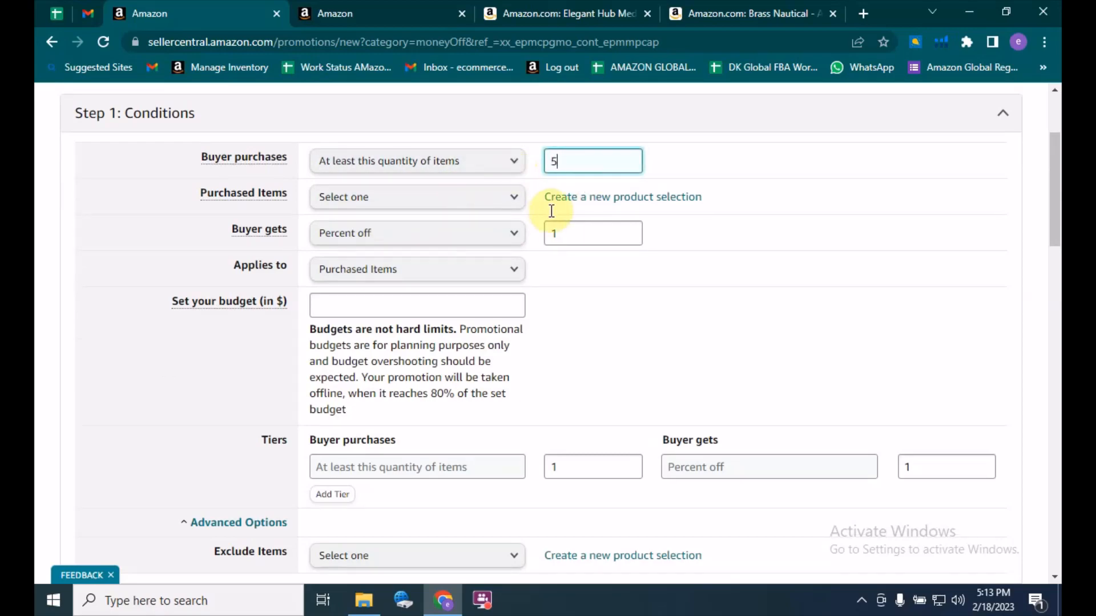
Set the Buyer gets discount to 20 percent off.
double_click(562, 233)
text(20)
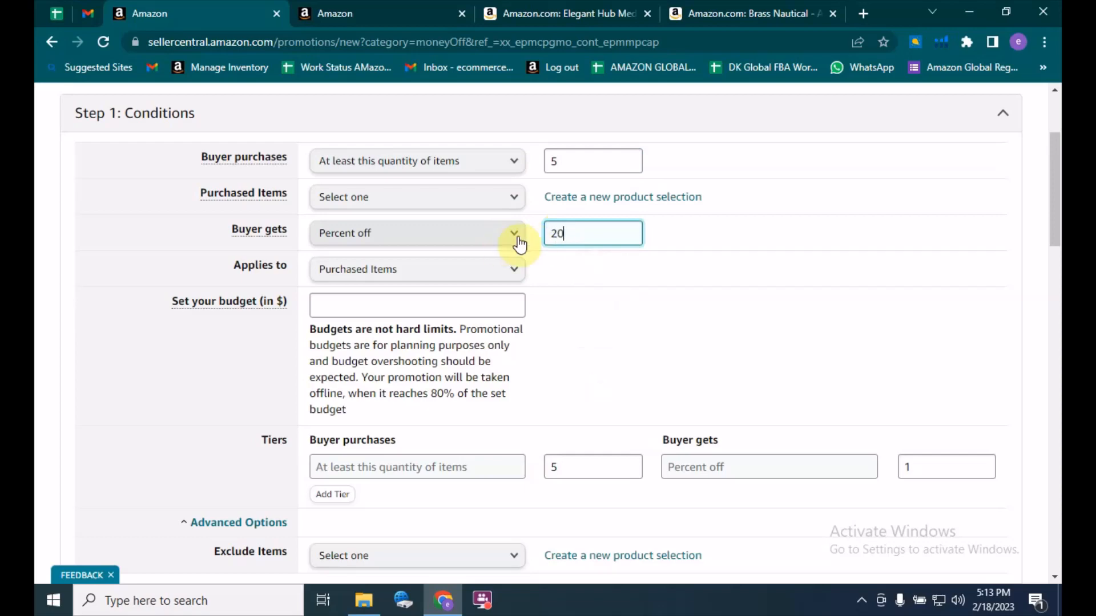
click(624, 262)
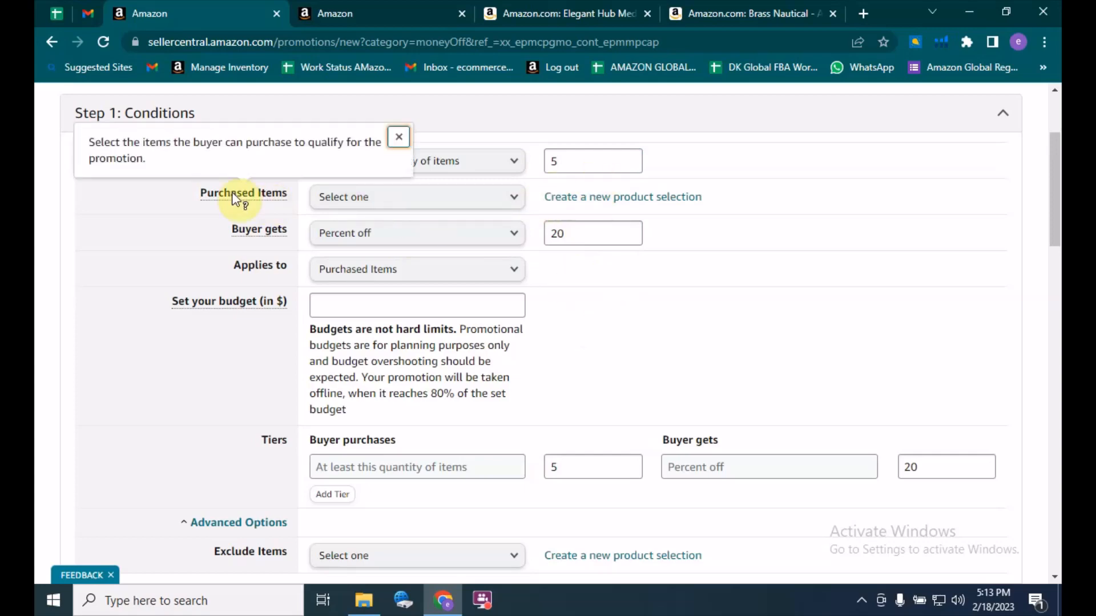
Check the product selections offered for Purchased Items and glance at the inventory list.
click(378, 201)
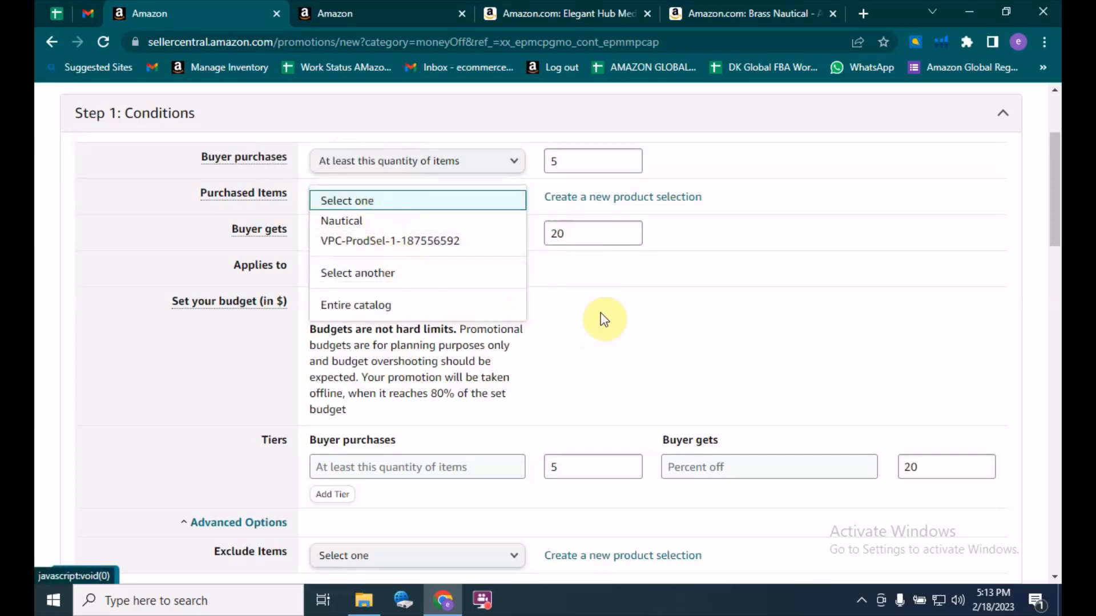
click(602, 313)
click(397, 197)
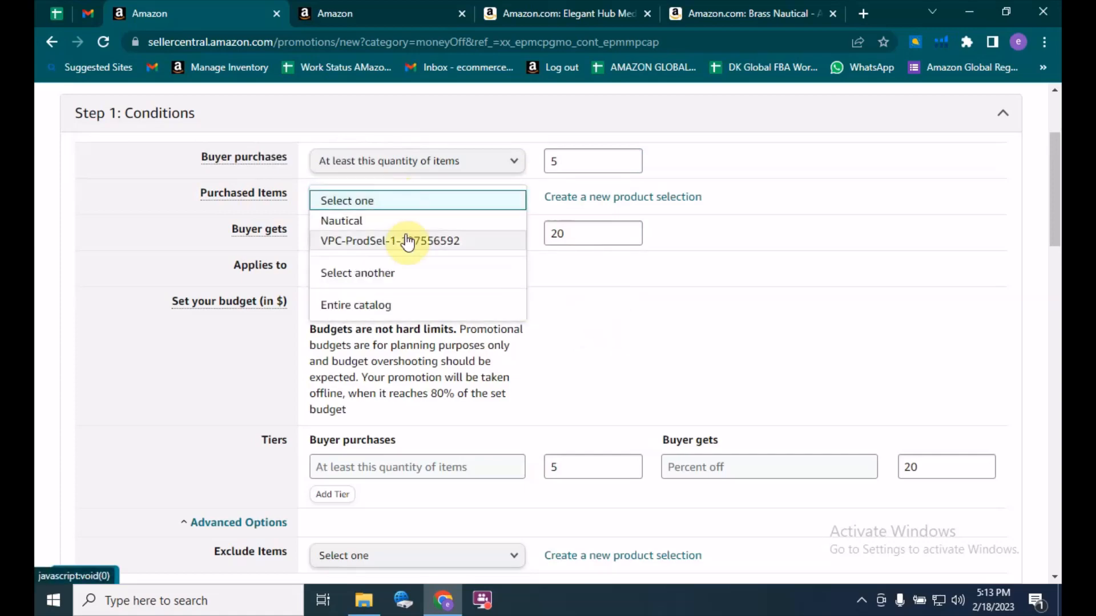
click(420, 8)
scroll(482, 216, up, 3)
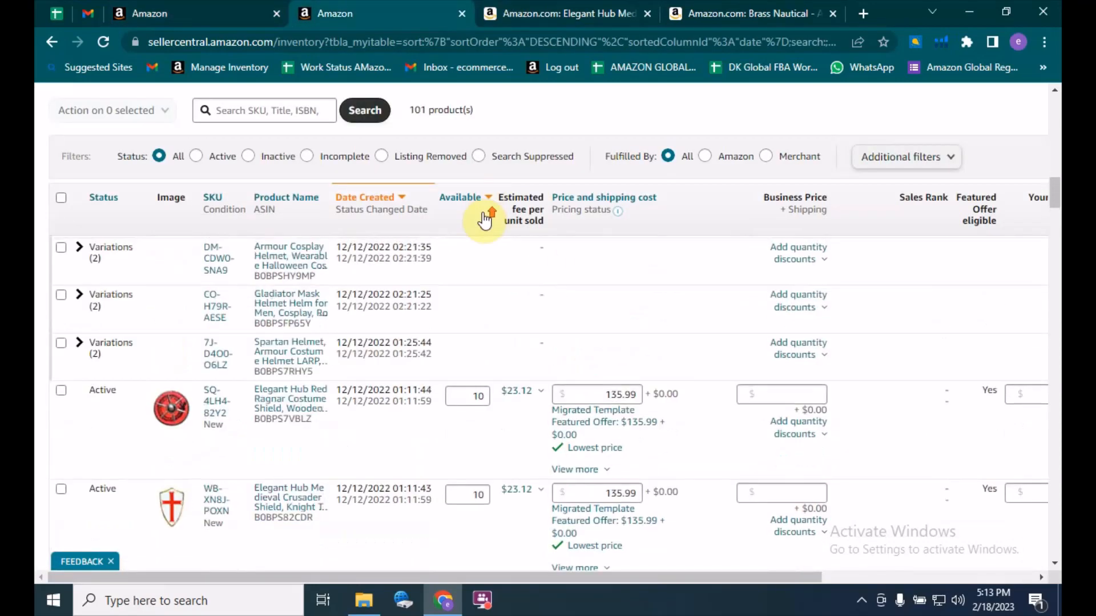
click(239, 8)
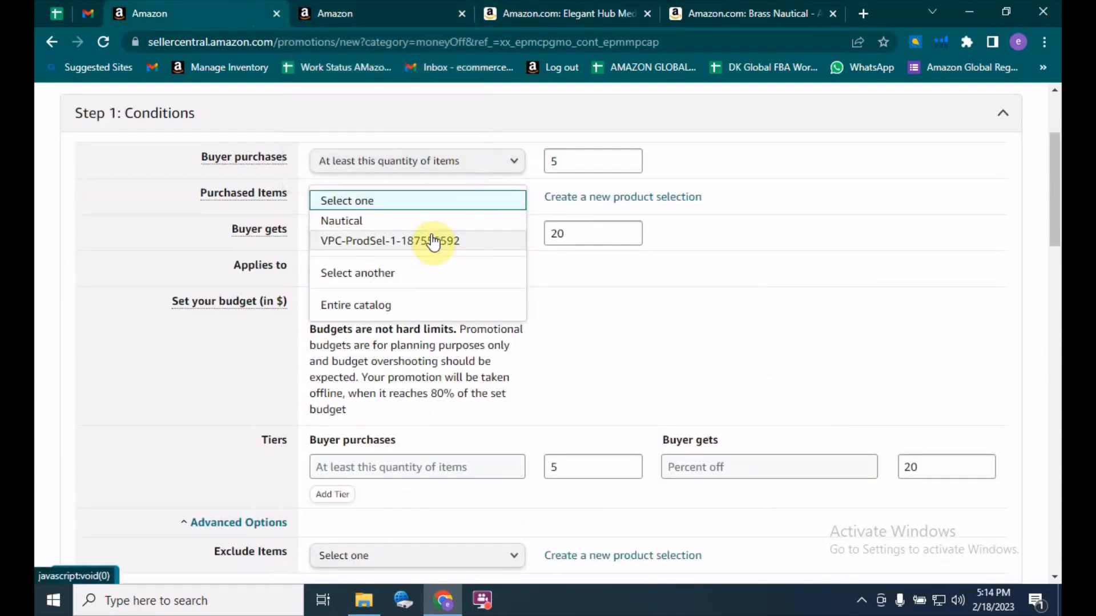
click(608, 308)
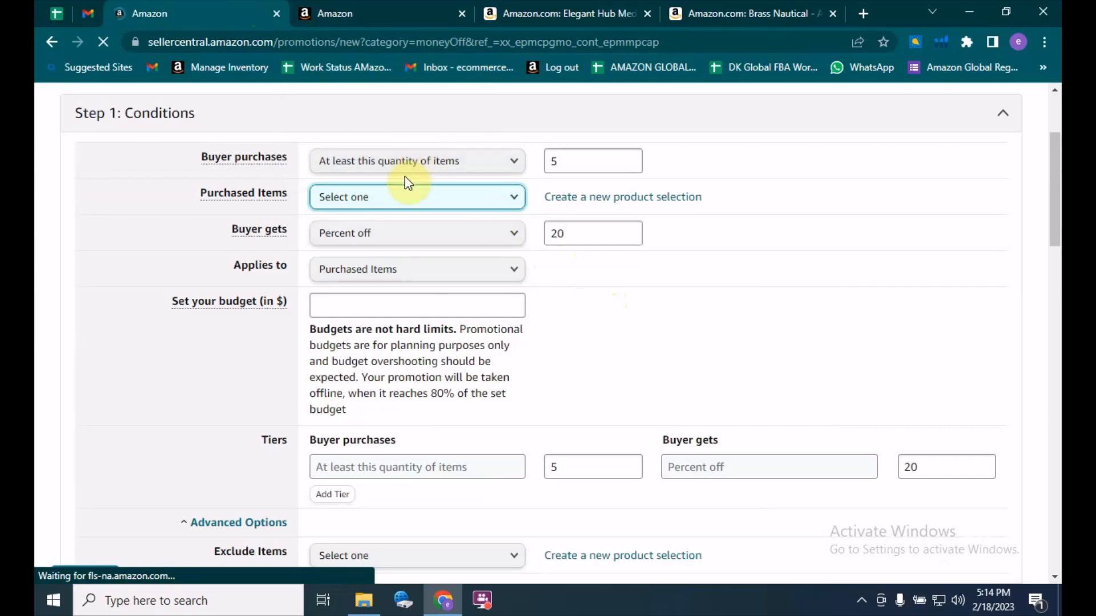
Reload the promotion form and recheck the Purchased Items choices for the Brass Nautical selection.
click(416, 203)
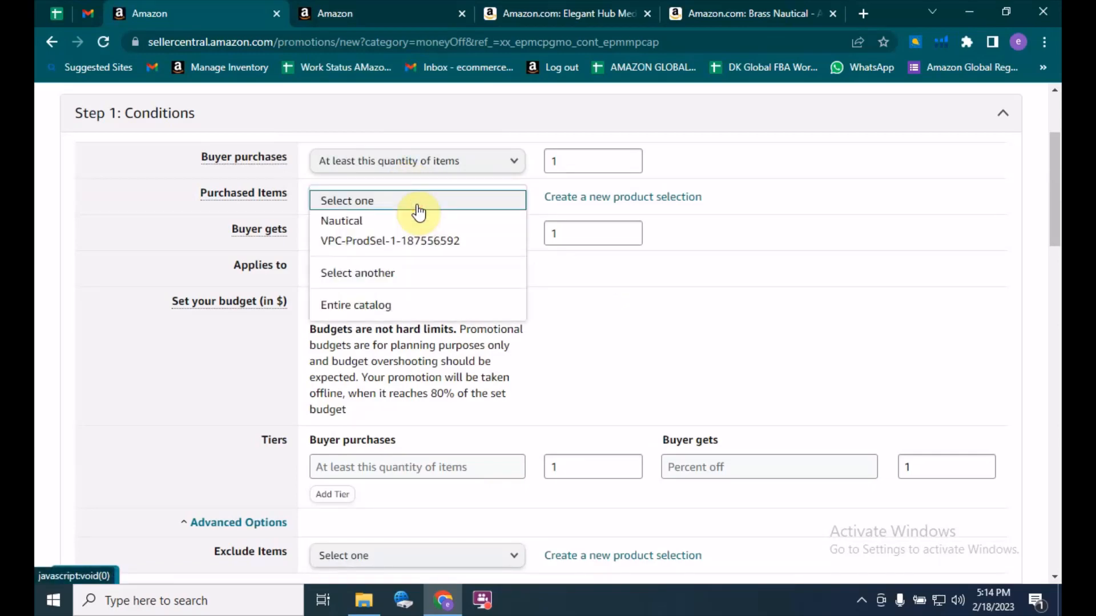
click(582, 315)
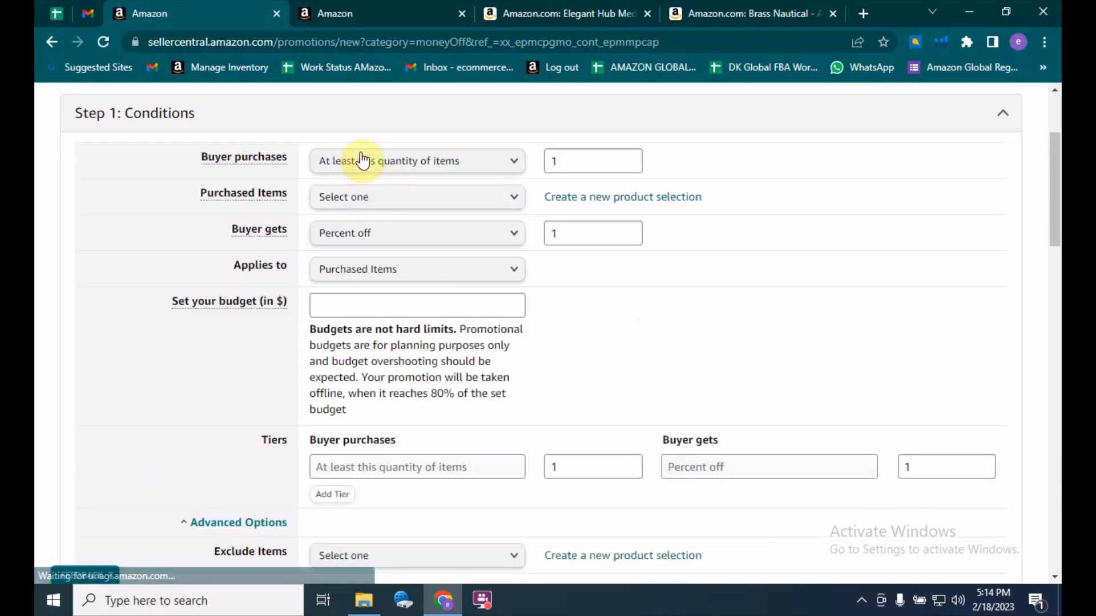
click(394, 200)
click(600, 297)
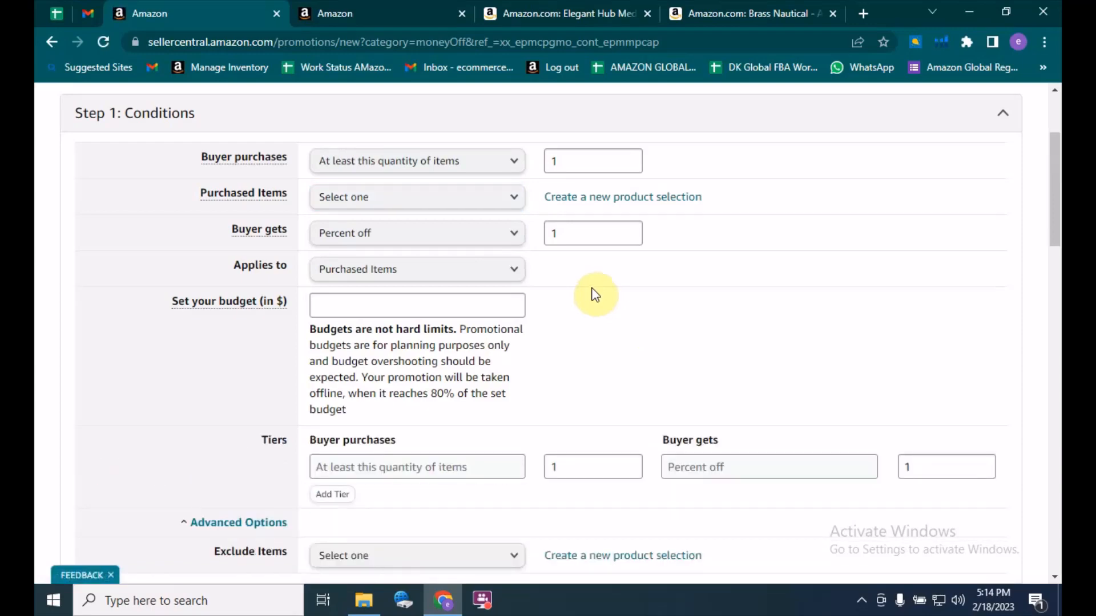
click(484, 197)
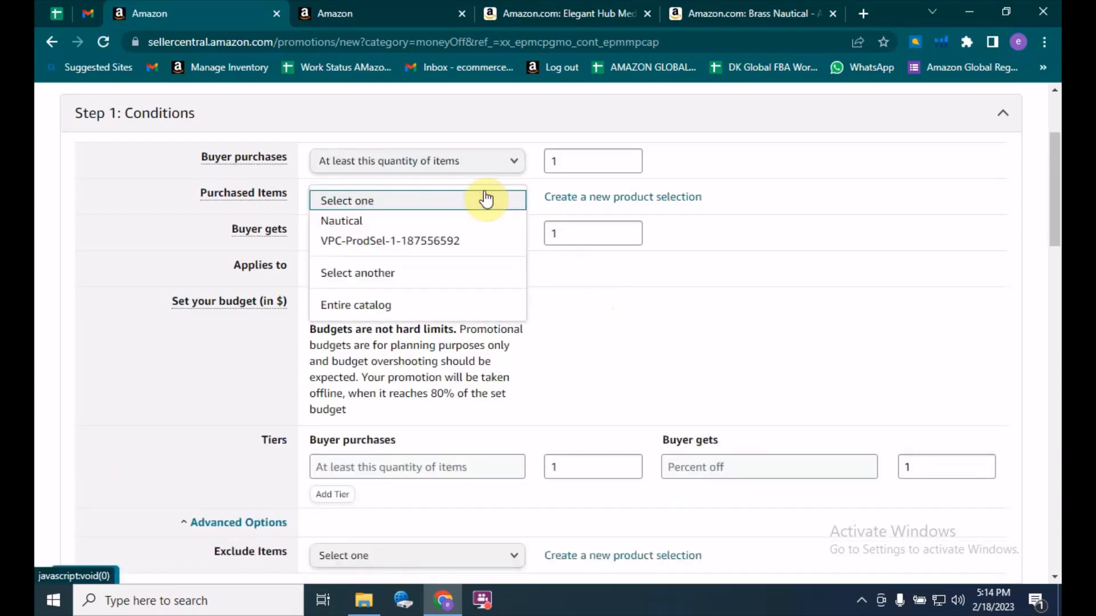
click(485, 199)
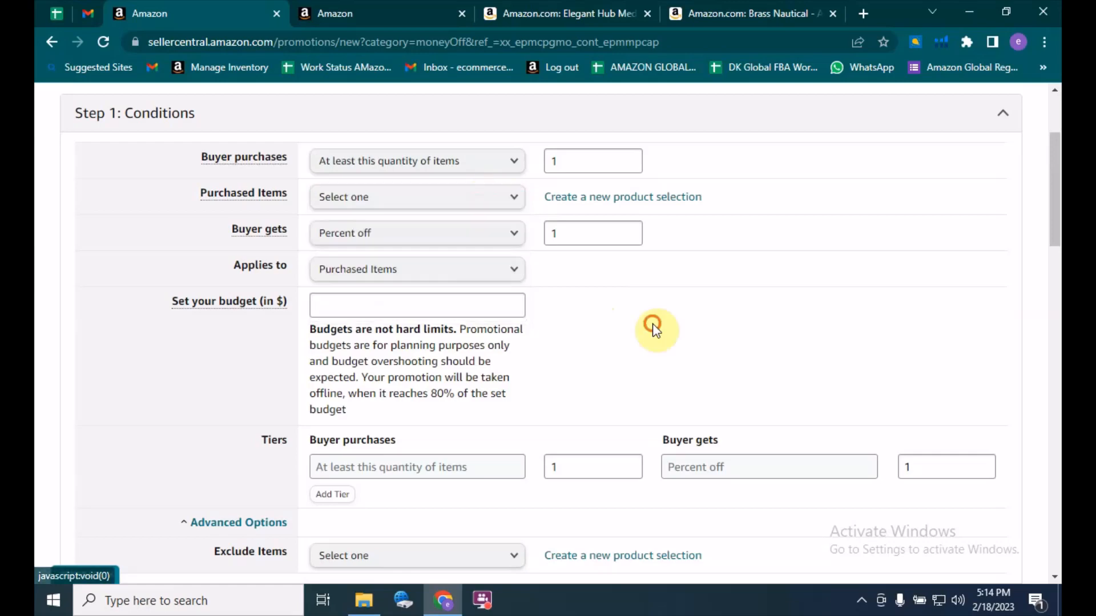
click(631, 344)
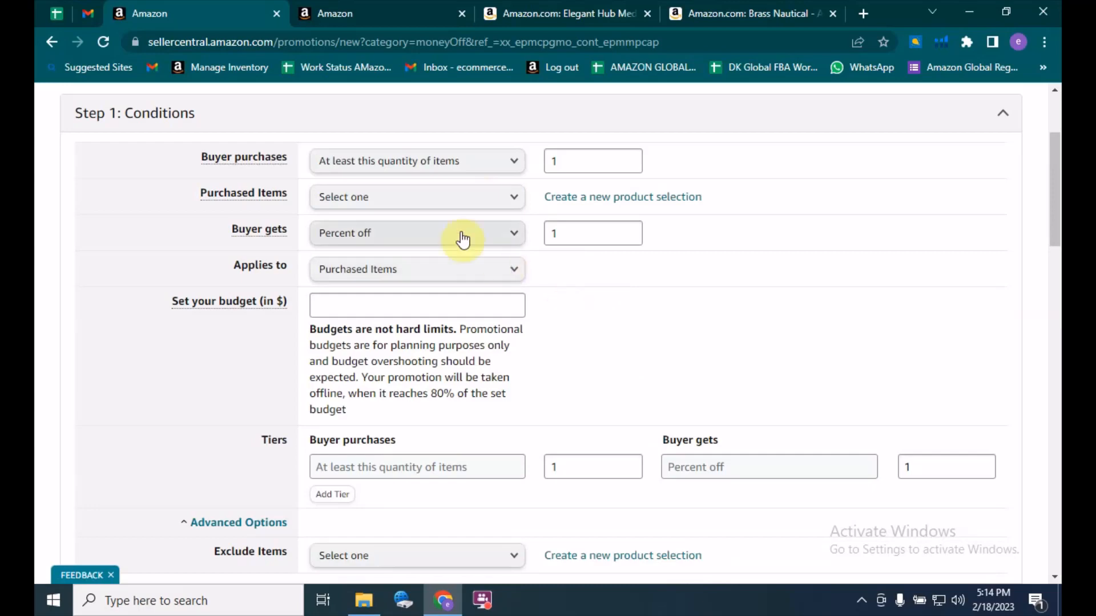
click(444, 205)
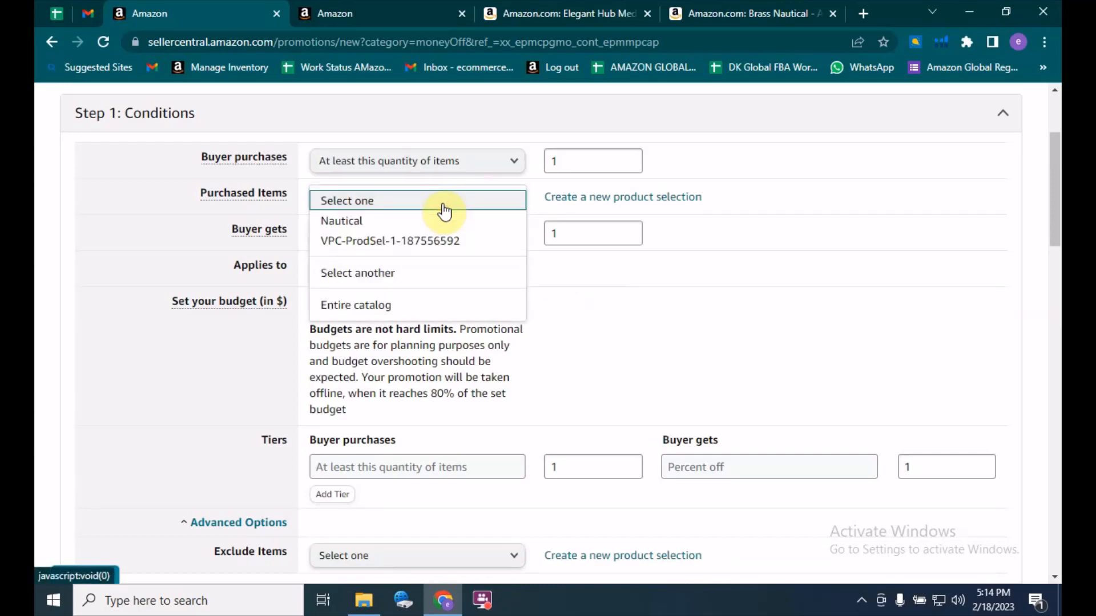
click(648, 339)
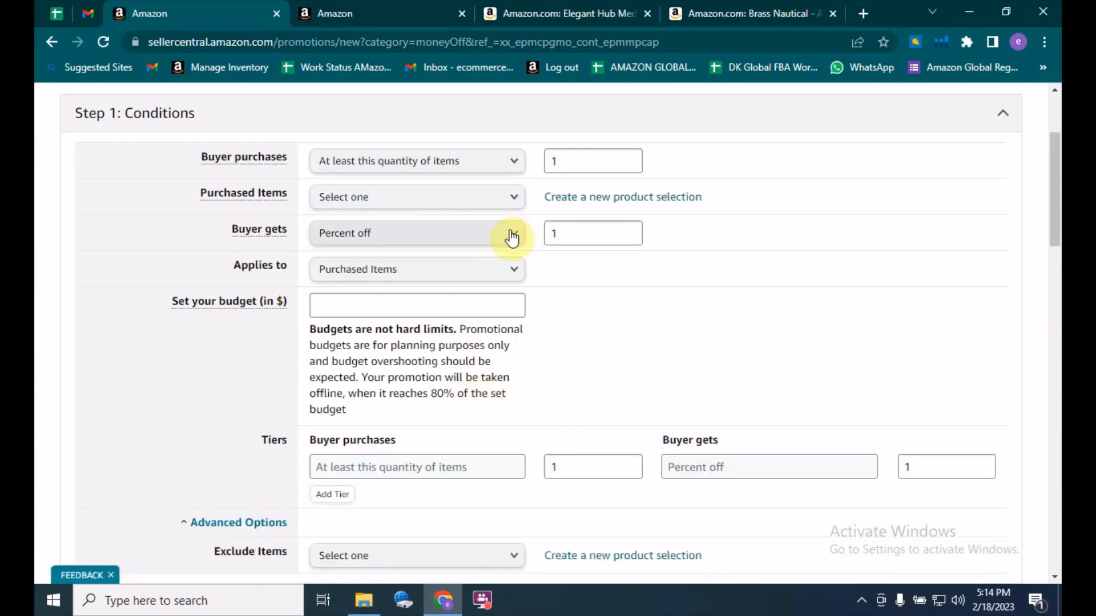
click(471, 198)
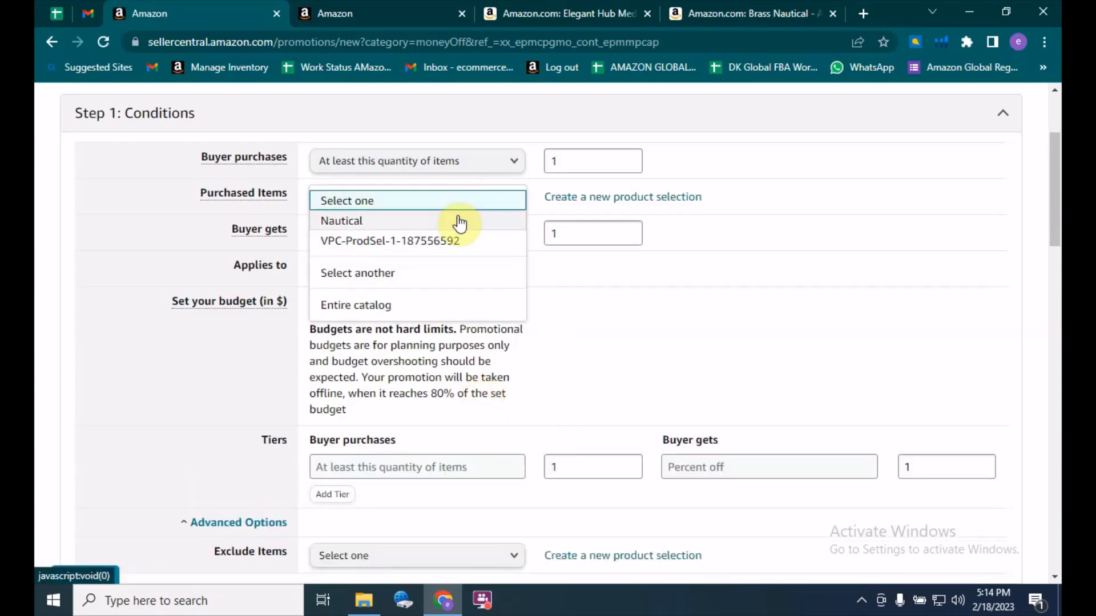
click(601, 325)
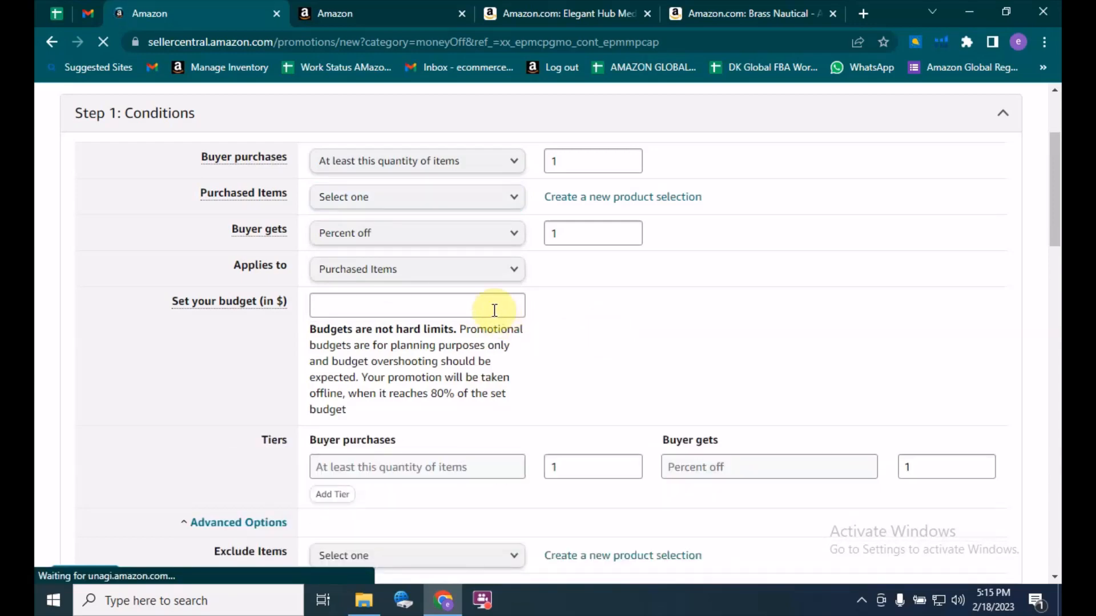
click(493, 203)
click(654, 329)
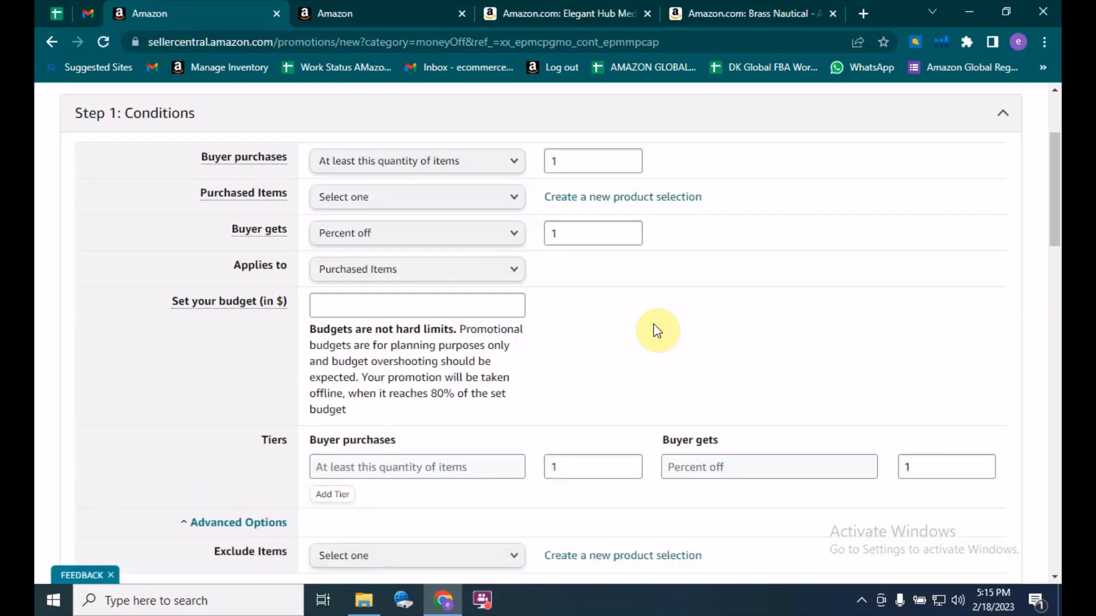
Choose the Brass Nautical product selection as the promotion's purchased items.
click(441, 198)
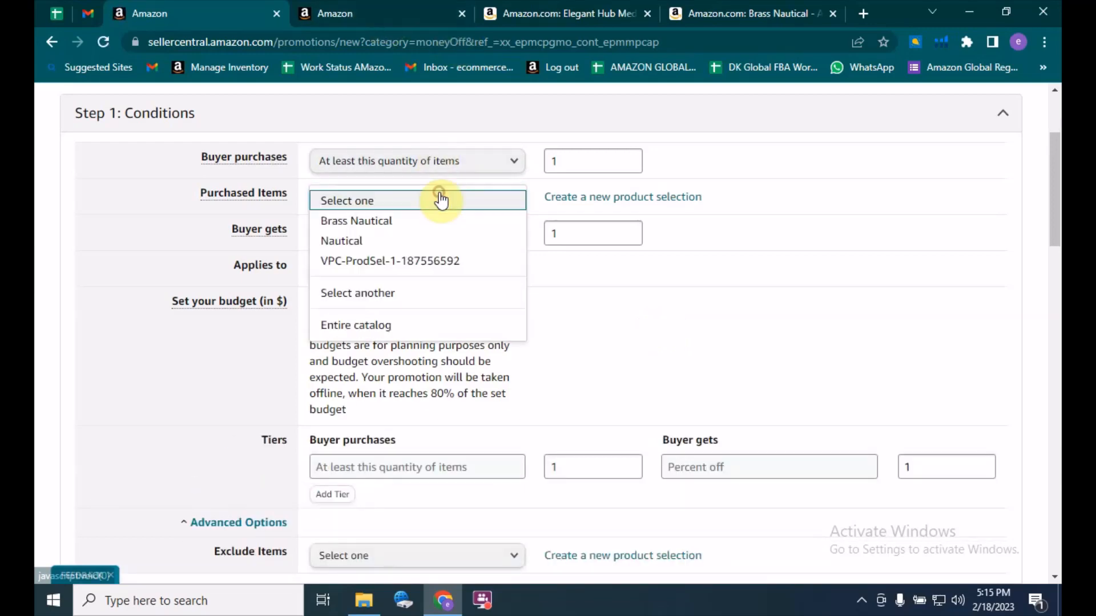
click(675, 306)
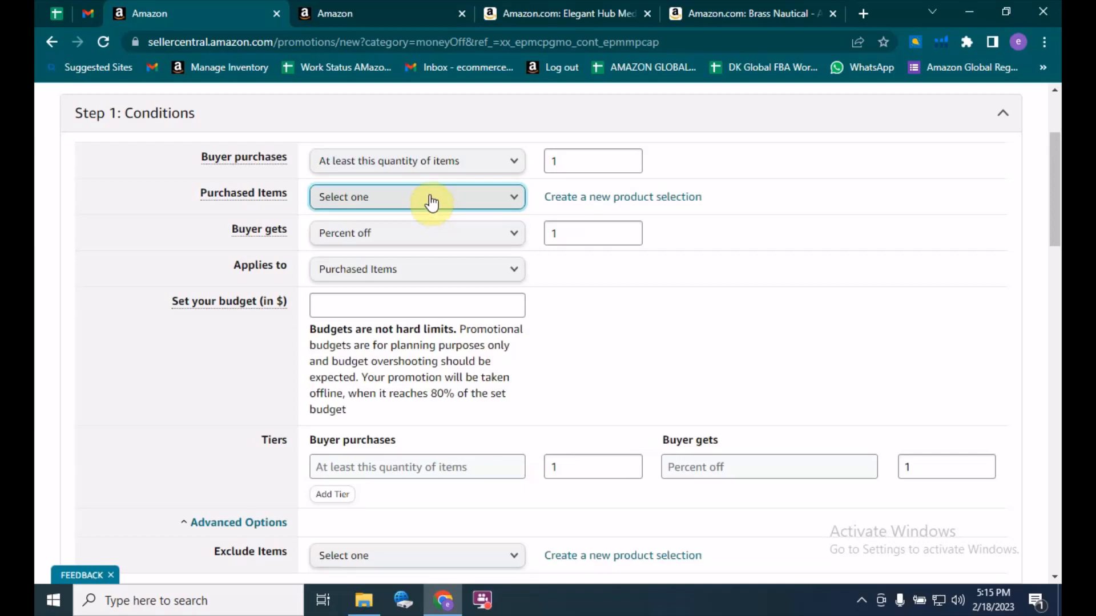
click(431, 203)
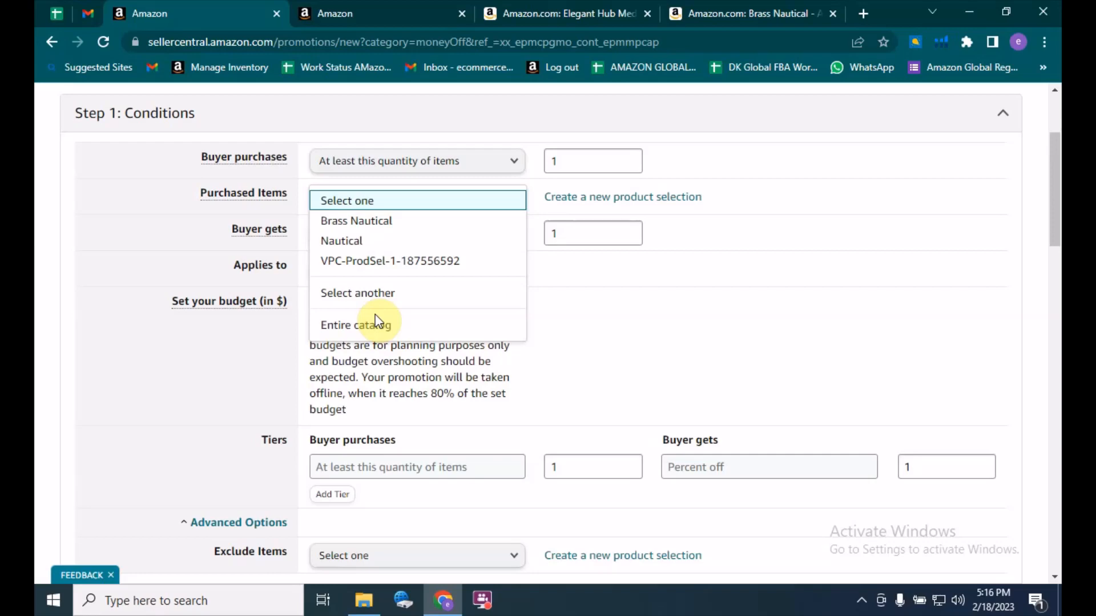
click(405, 223)
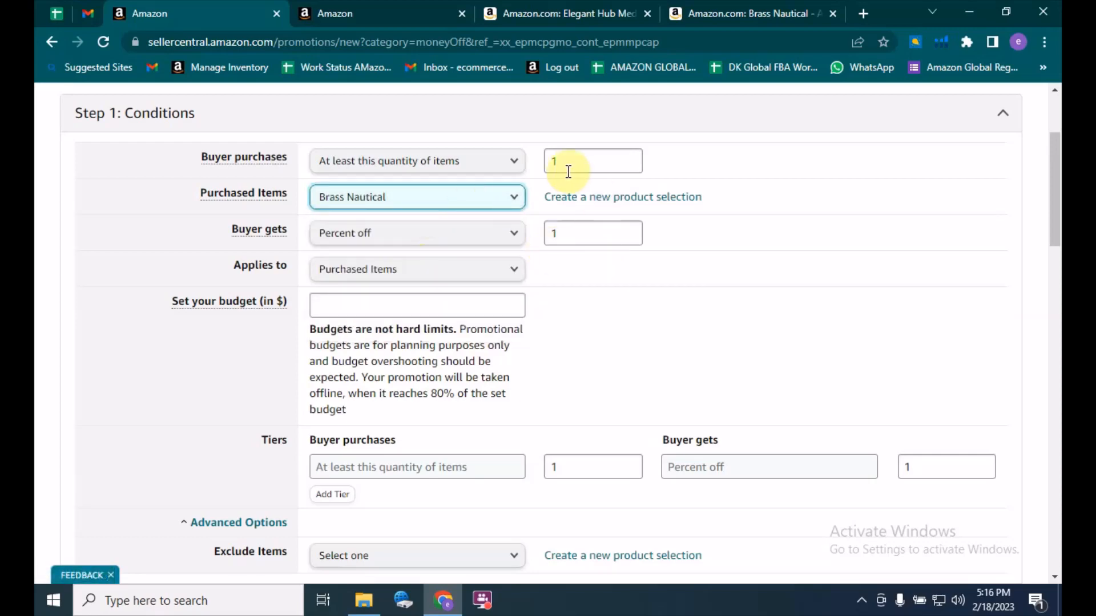
Set the minimum purchase quantity to 5 items and the buyer's discount to 20 percent off.
click(553, 161)
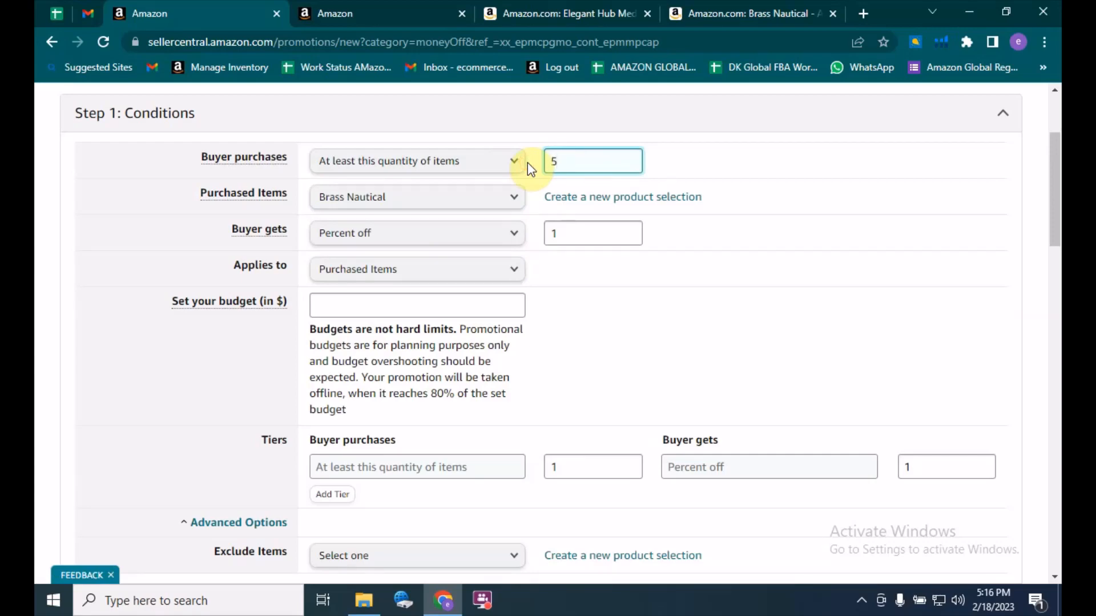
double_click(568, 229)
text(20)
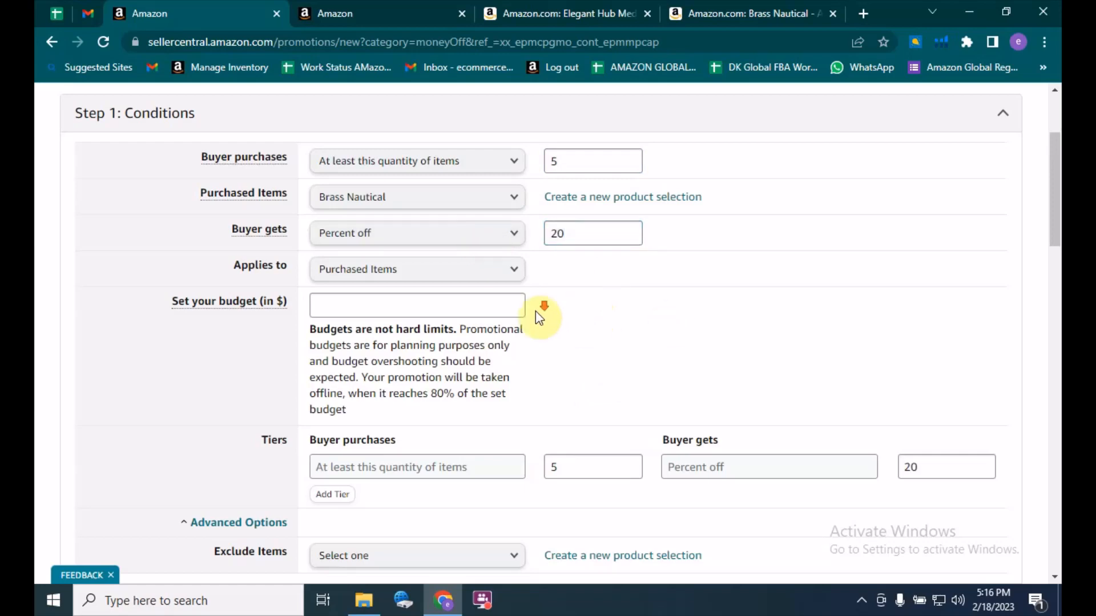
Set the promotion budget to $1000.
scroll(536, 311, down, 1)
click(415, 230)
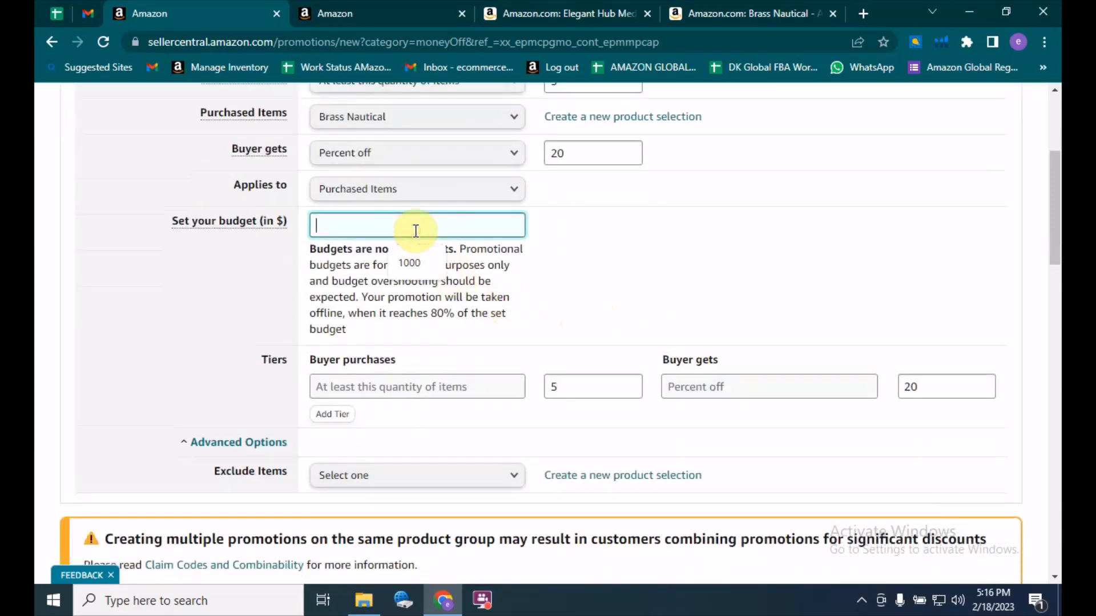
text(1000)
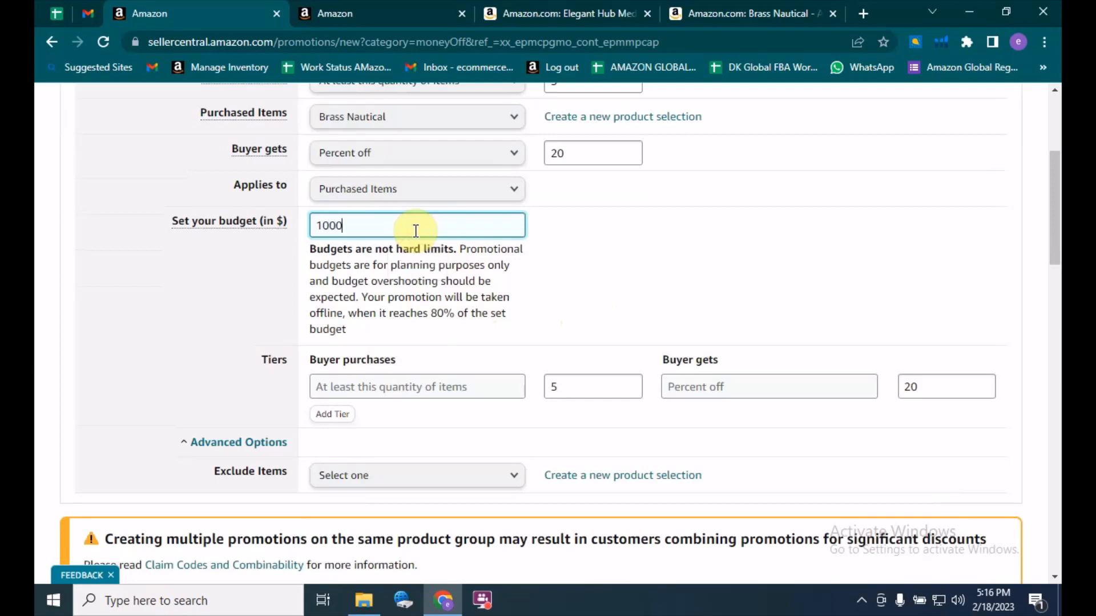
click(619, 293)
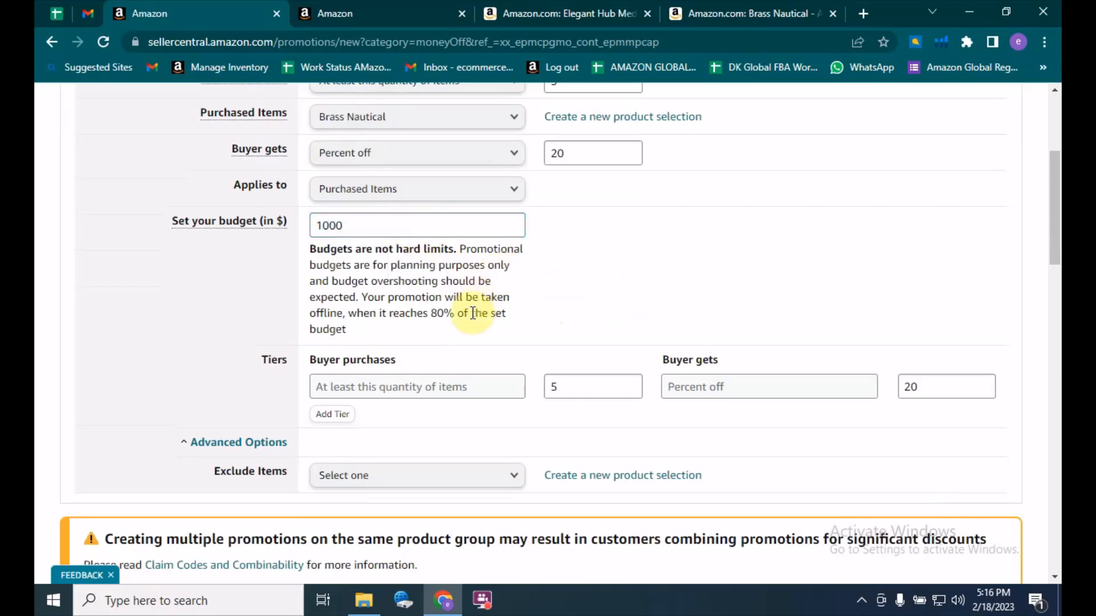
Review the tier's quantity and discount values and the product selections offered for Exclude Items.
scroll(548, 296, down, 1)
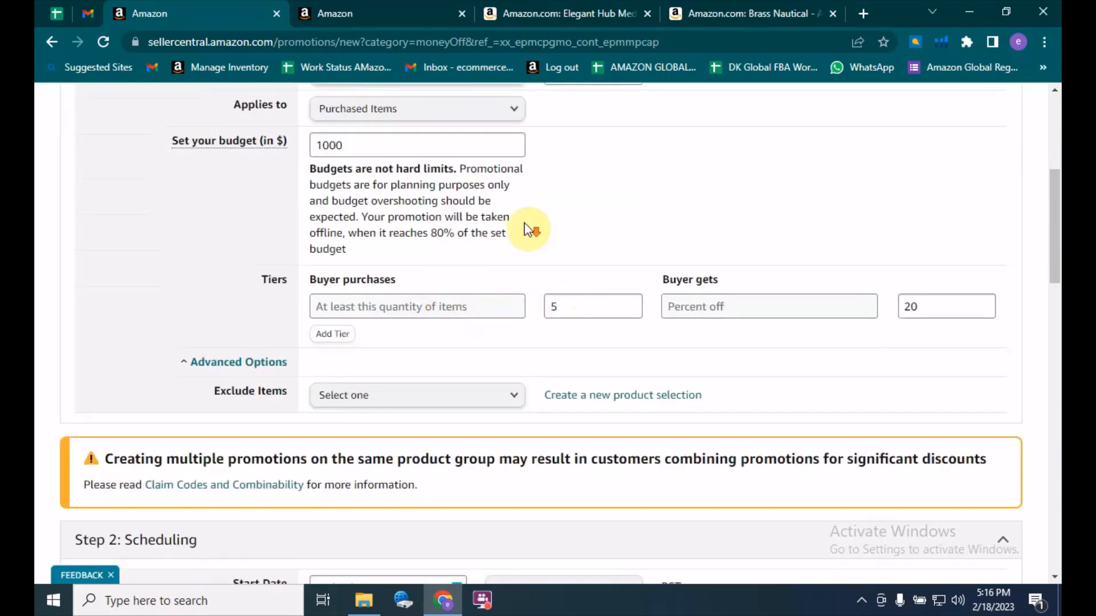
scroll(525, 231, down, 1)
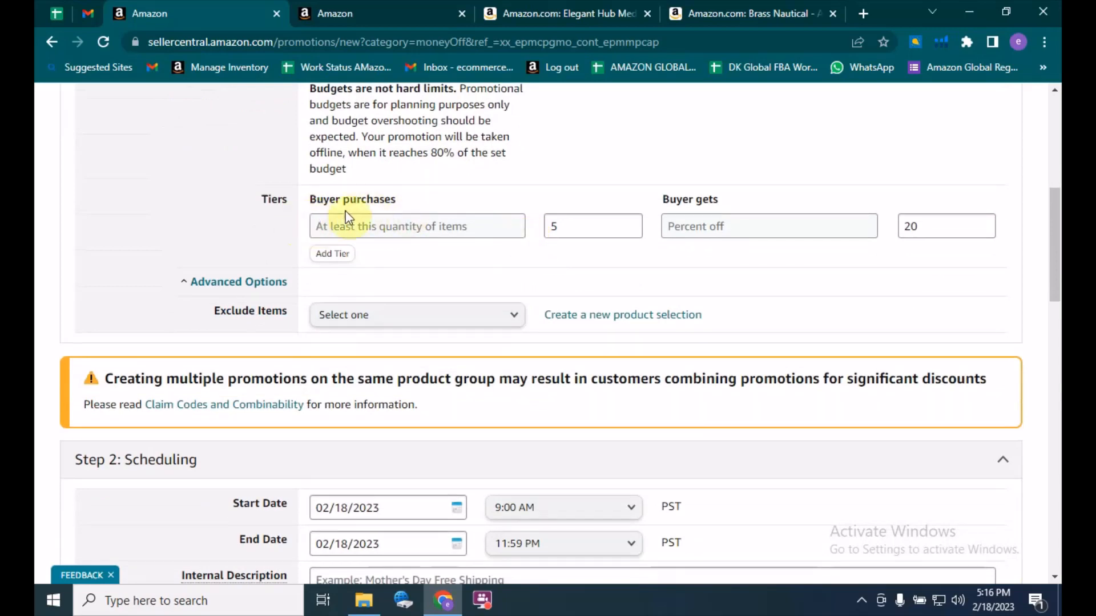
scroll(594, 240, up, 2)
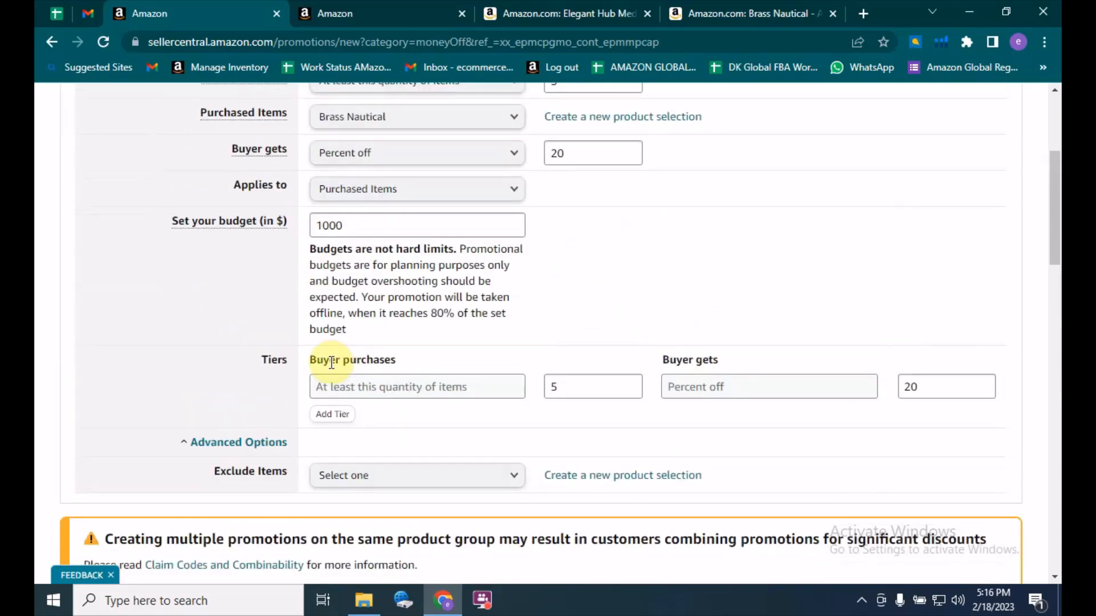
double_click(578, 388)
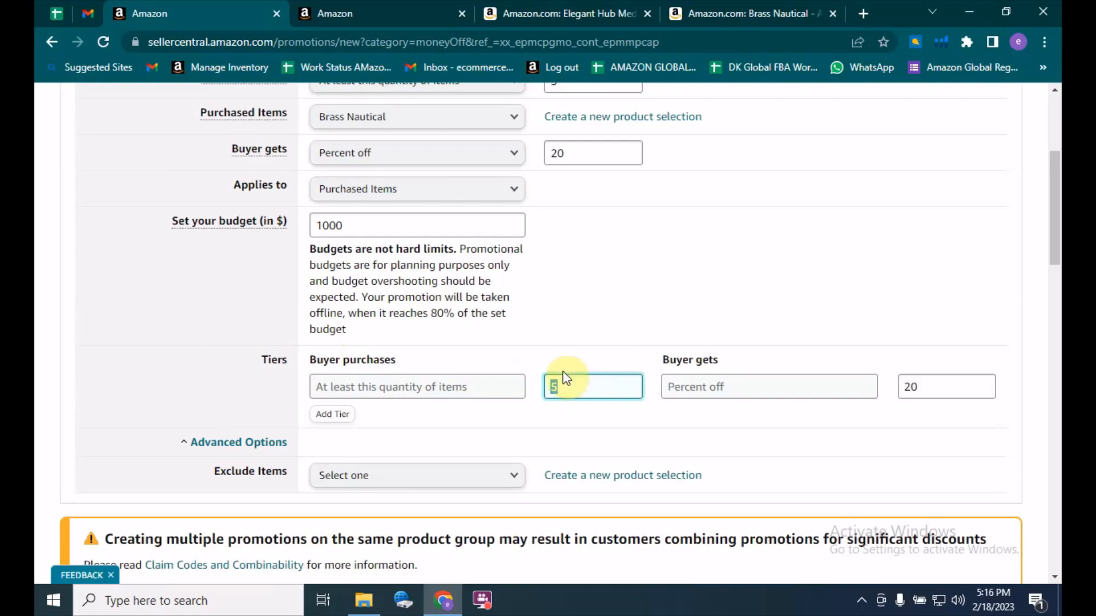
double_click(913, 388)
scroll(413, 396, down, 3)
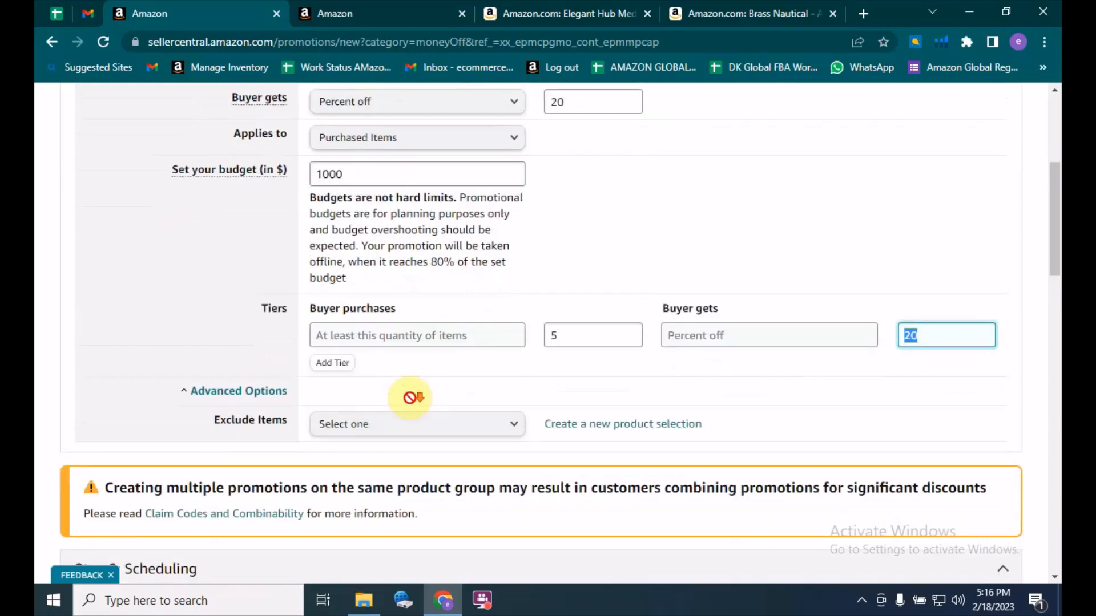
click(401, 320)
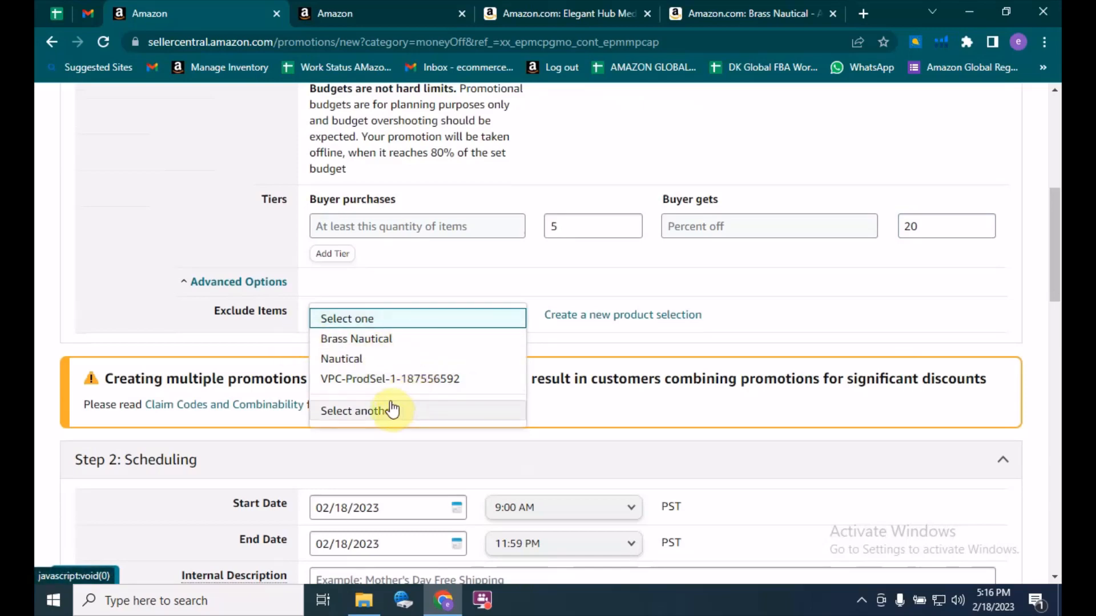
click(505, 280)
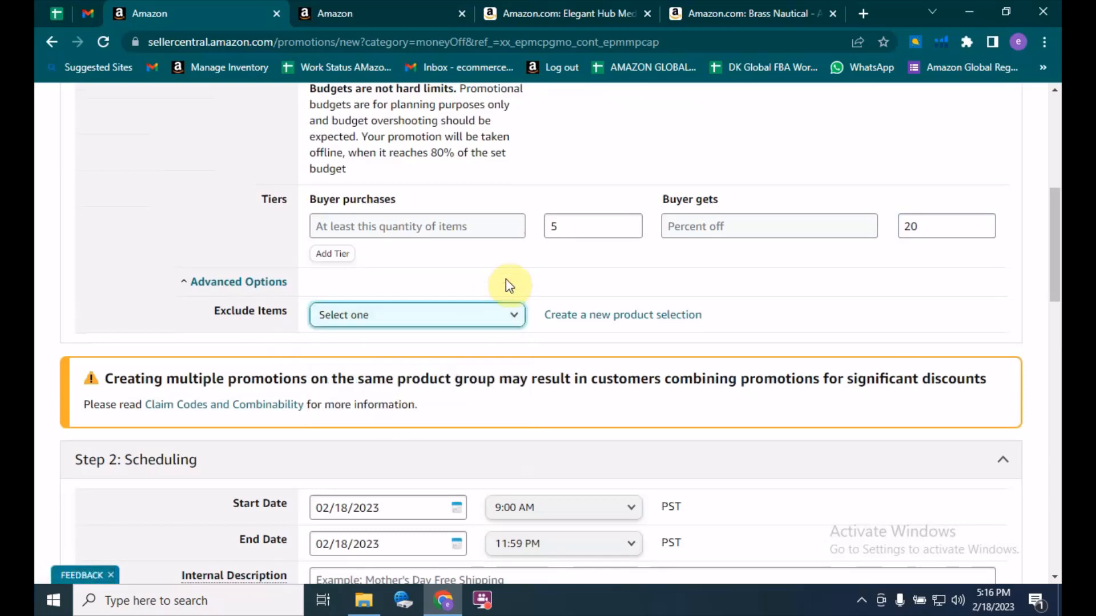
Schedule the promotion with a start date of 02/18/2023 and an end date of 02/25/2023.
scroll(506, 286, down, 4)
drag(232, 264, 285, 271)
drag(249, 307, 299, 293)
click(404, 268)
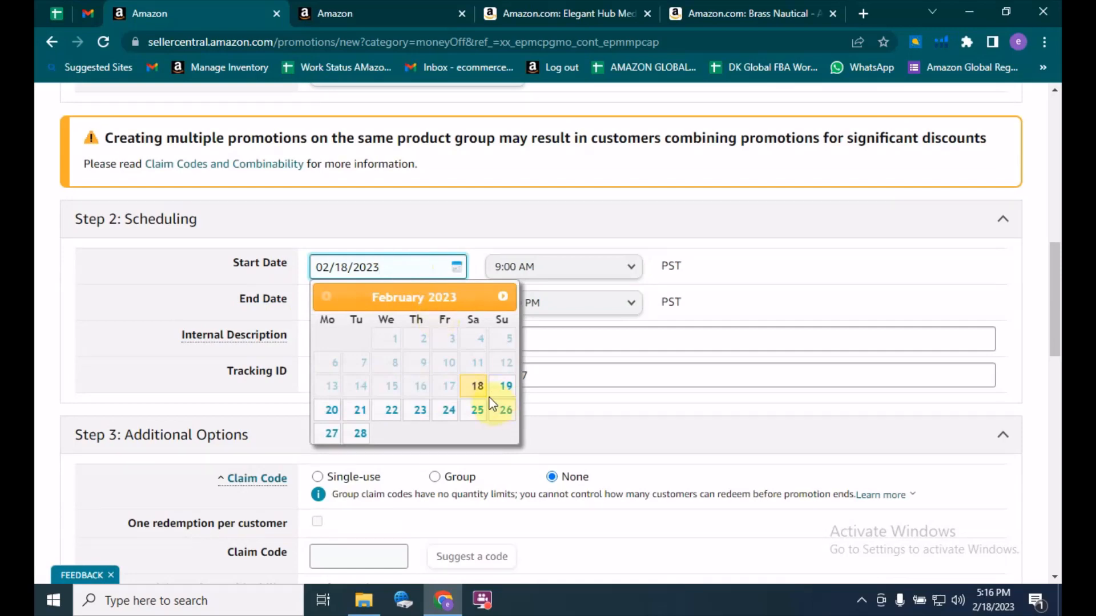
click(477, 386)
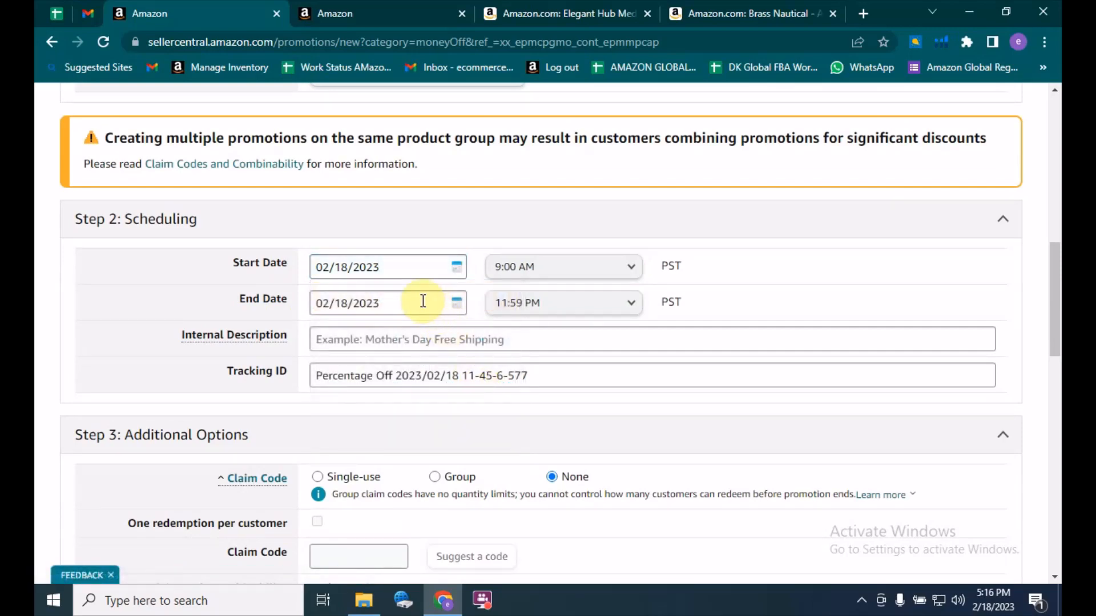
click(423, 301)
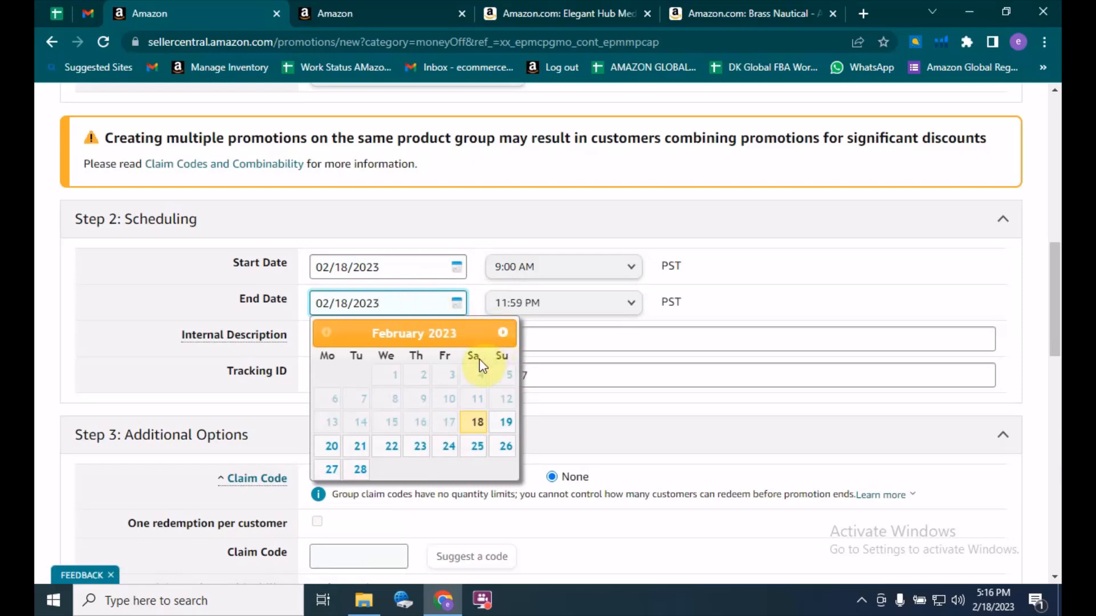
click(475, 447)
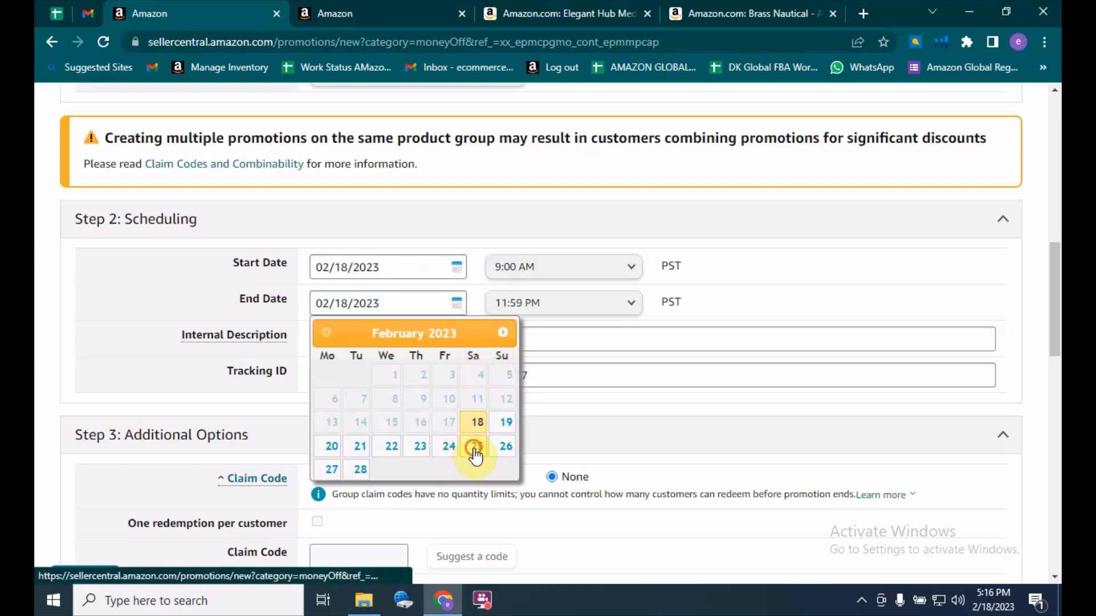
Enter "Brass Nautical" as the promotion's internal description.
click(422, 343)
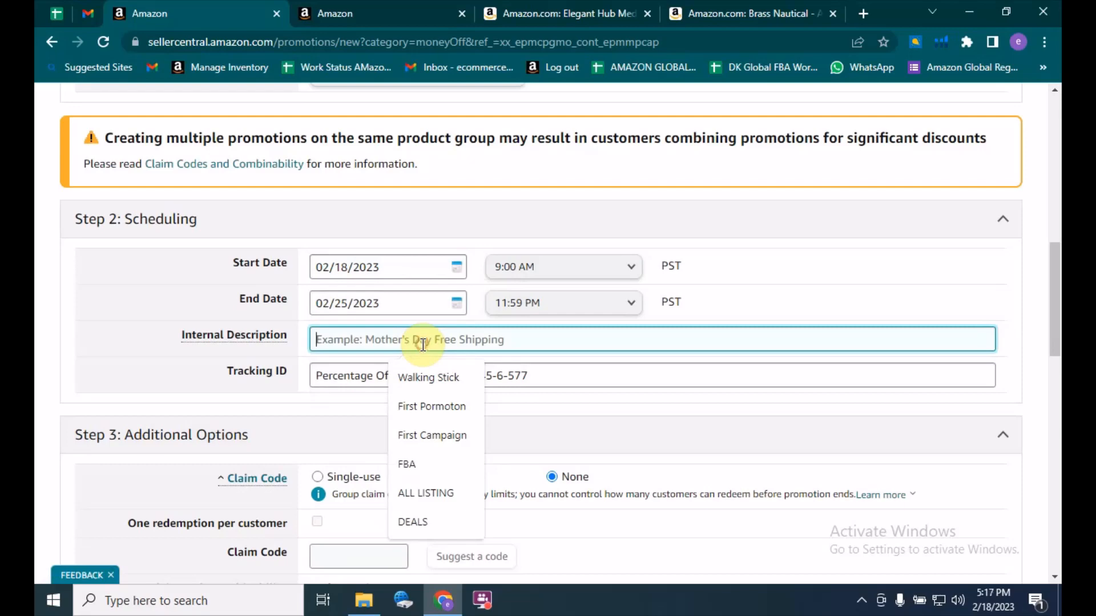
click(563, 420)
click(407, 347)
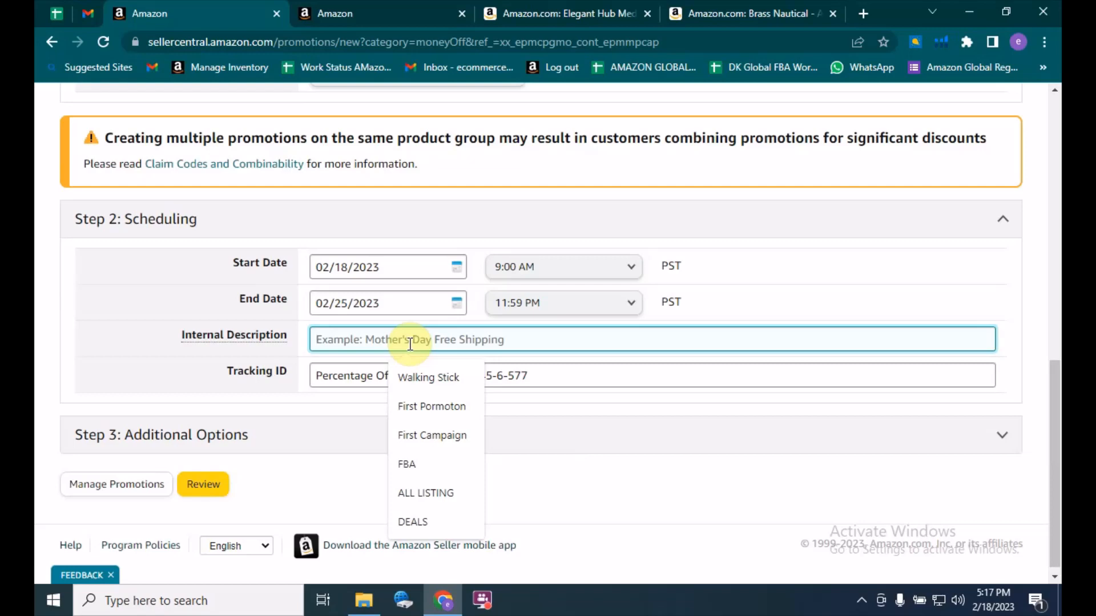
text(Brass)
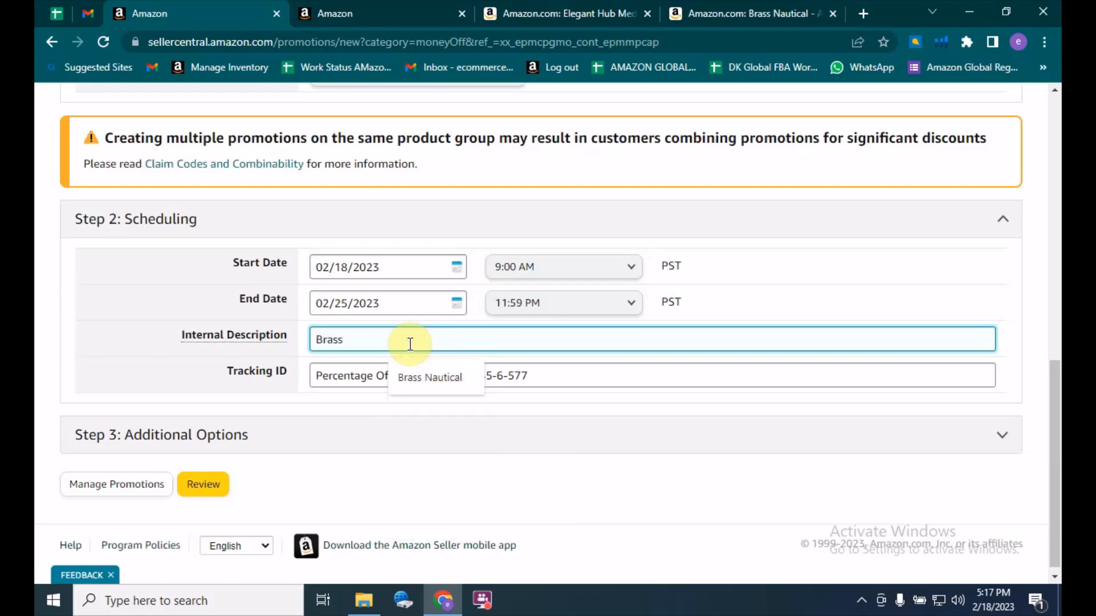
key(Down)
click(435, 378)
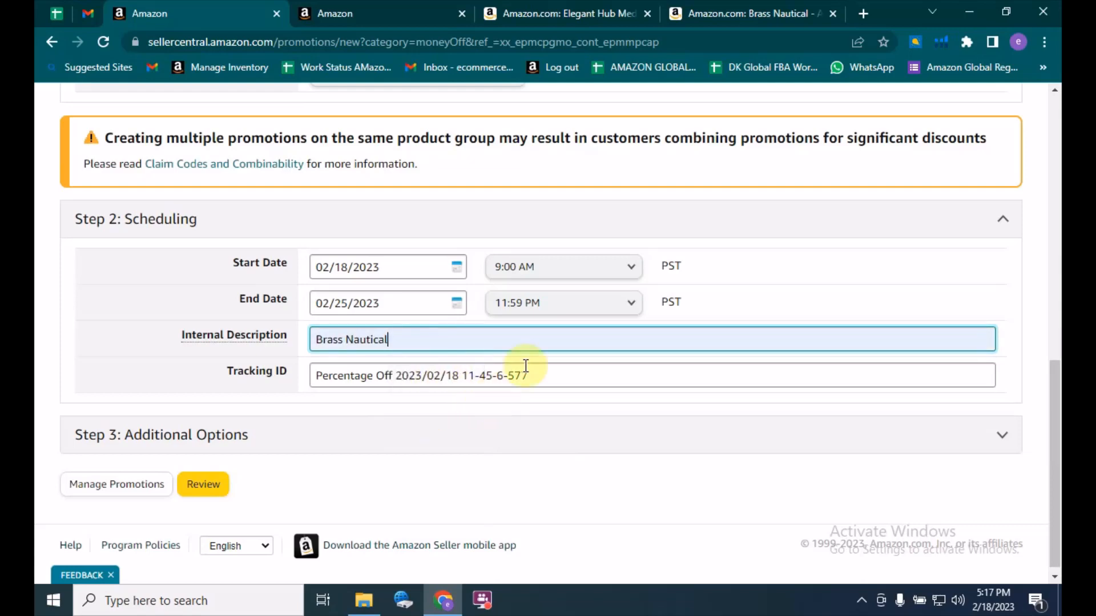
Replace the promotion's tracking ID with the internal description text, "Brass Nautical".
drag(543, 377, 314, 377)
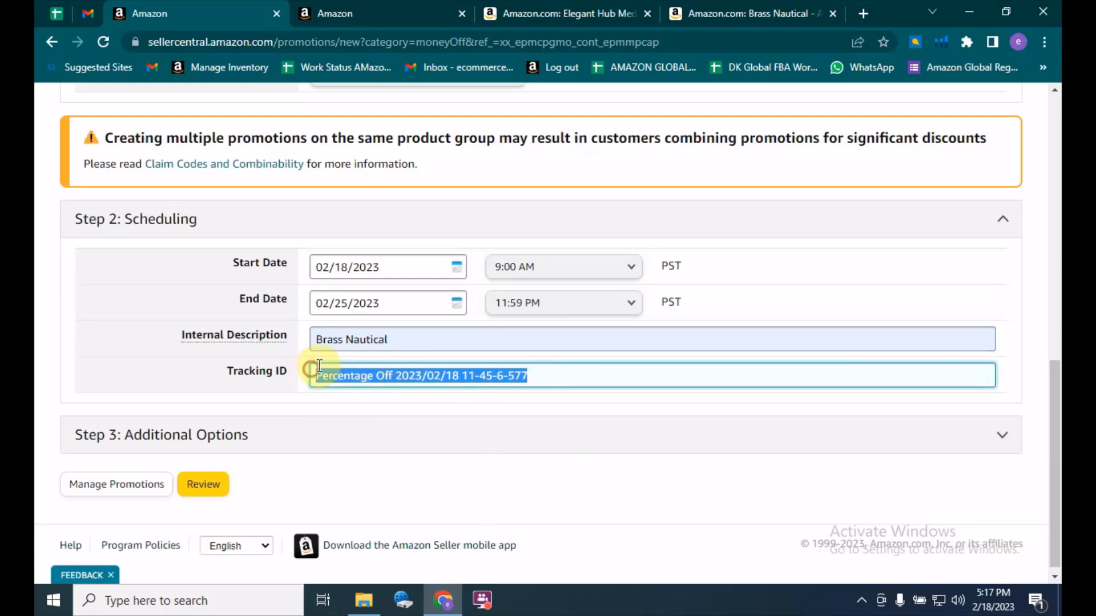
drag(404, 341, 320, 347)
key(ctrl+c)
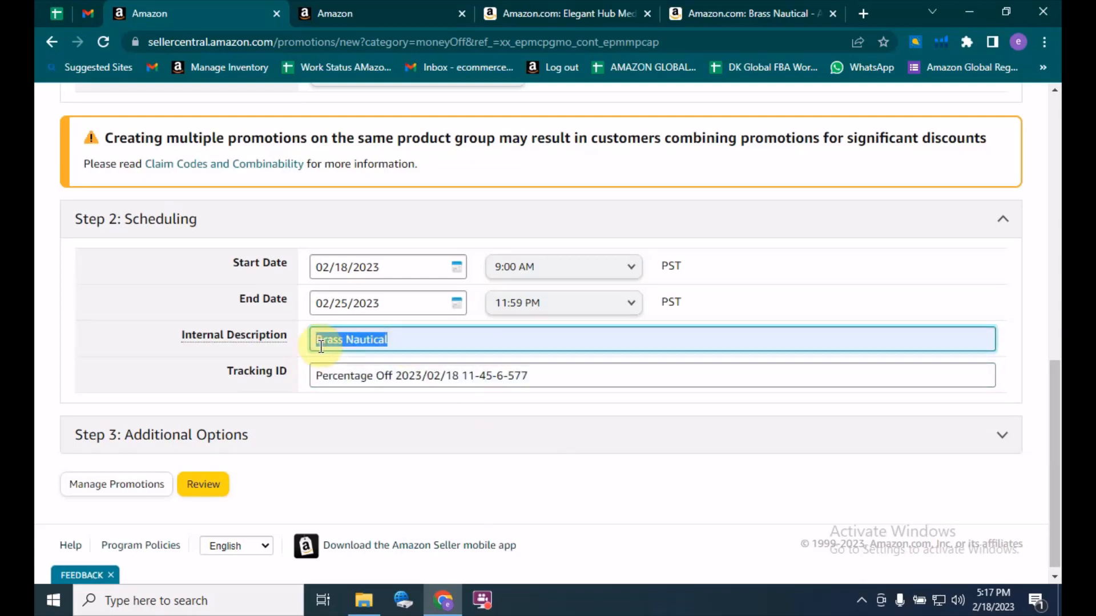
click(453, 378)
key(ctrl+a)
key(ctrl+v)
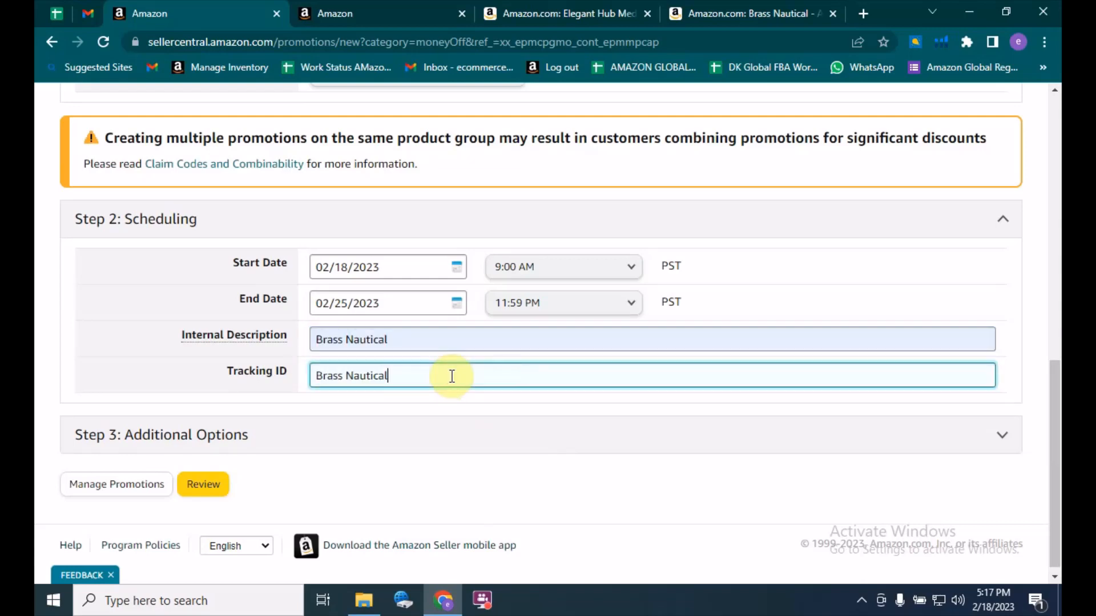
Expand the Additional Options section, look through its settings and proceed to the promotion review.
click(492, 425)
scroll(383, 415, down, 10)
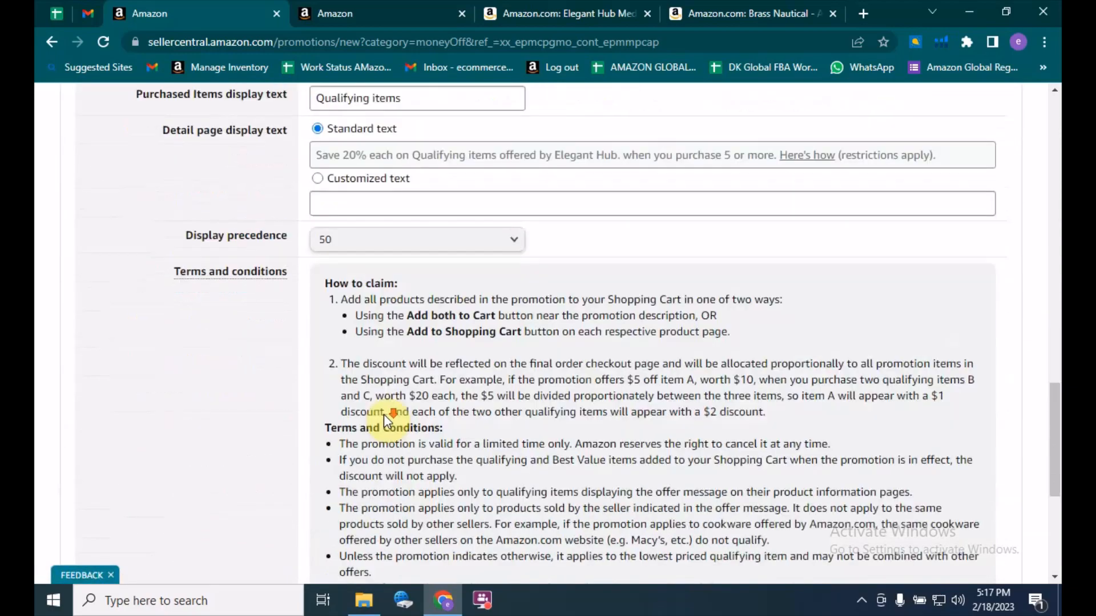
scroll(384, 415, down, 10)
click(203, 478)
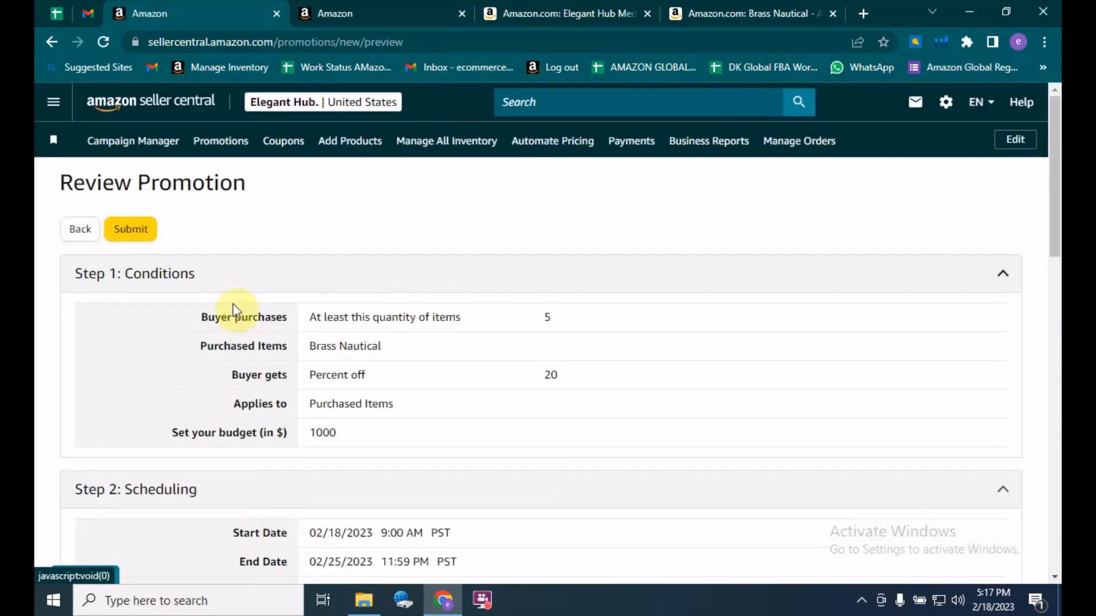
Check the conditions, scheduling and additional options in the promotion summary and submit the promotion.
scroll(391, 269, down, 6)
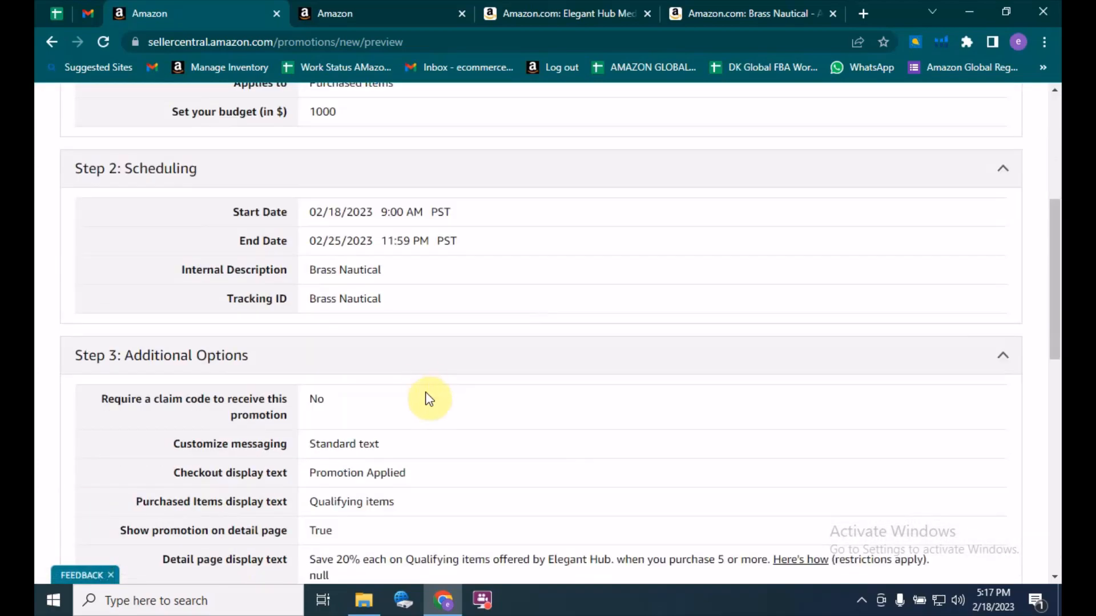
scroll(334, 358, up, 6)
scroll(418, 320, down, 15)
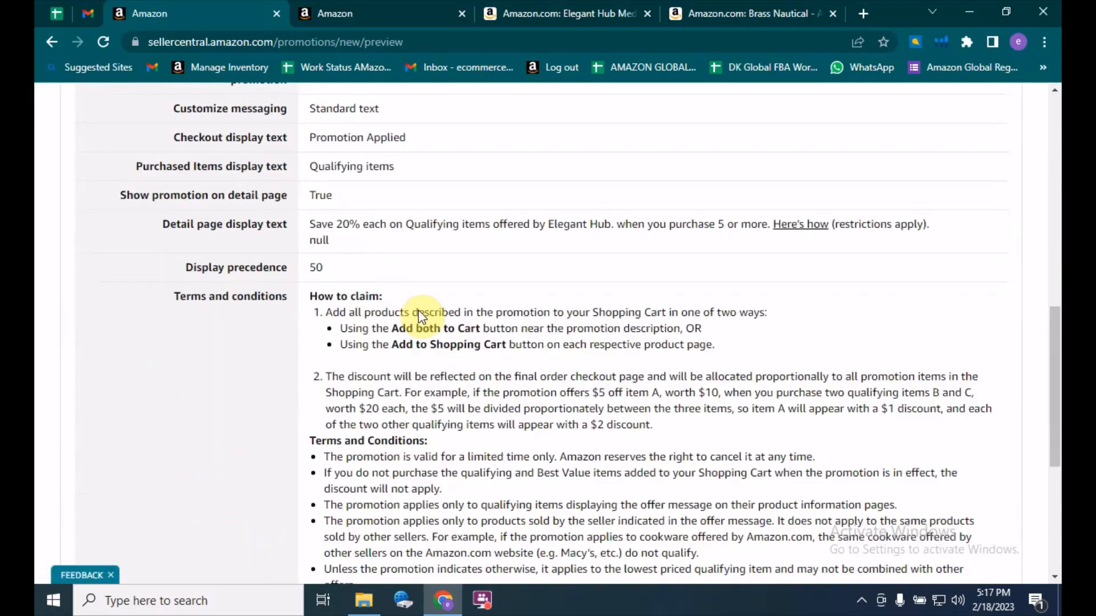
scroll(428, 342, up, 15)
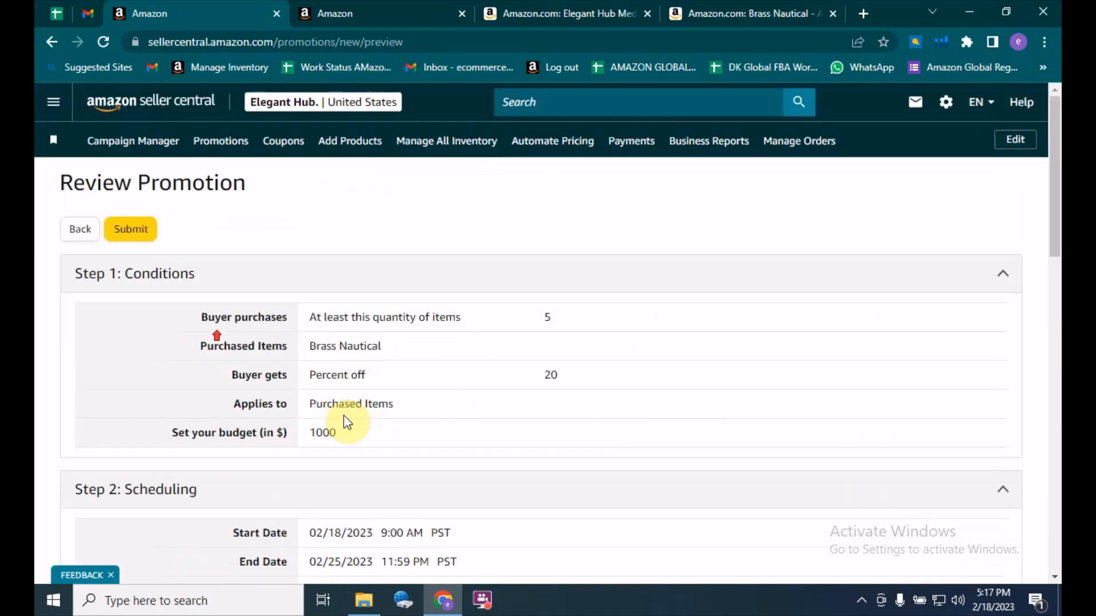
click(137, 231)
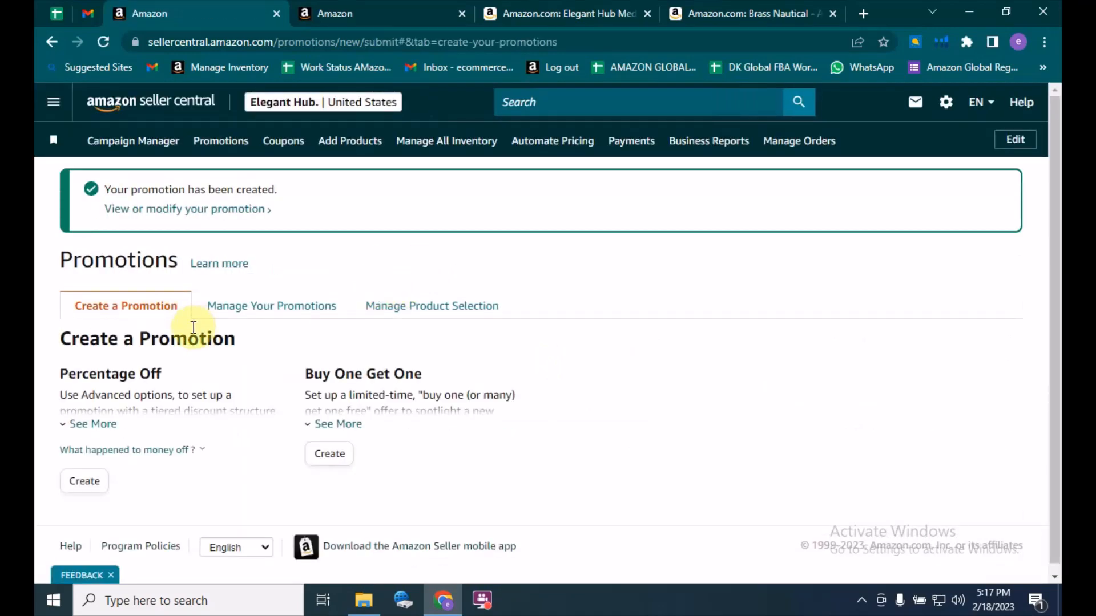
Examine the existing promotions and the Brass Nautical product selection's tracking ID, internal description and creation date.
click(296, 297)
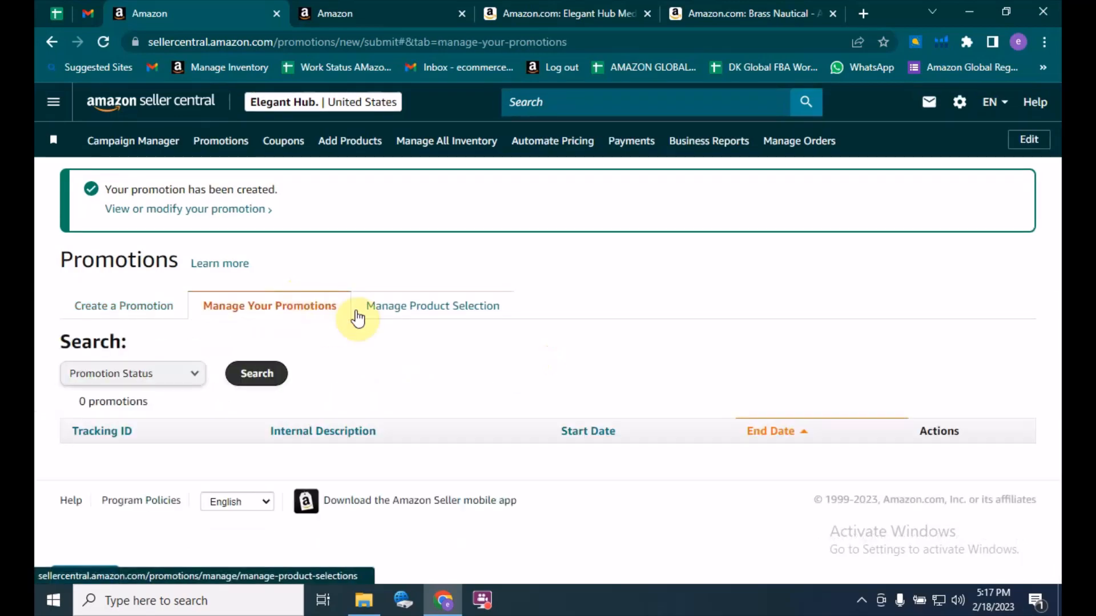
click(434, 305)
scroll(293, 362, down, 2)
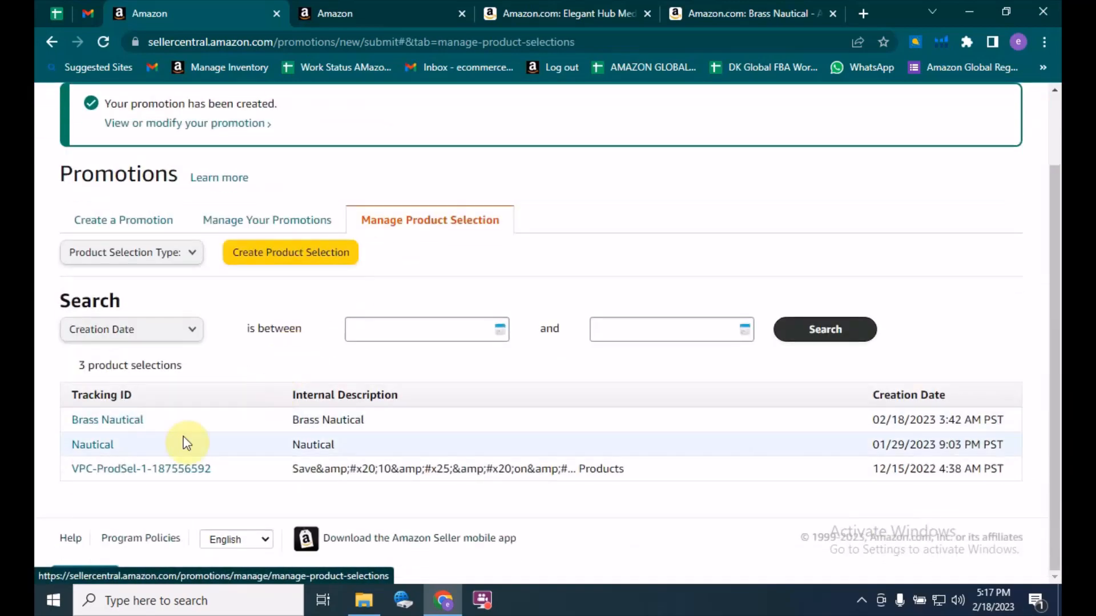
drag(155, 418, 72, 421)
click(422, 416)
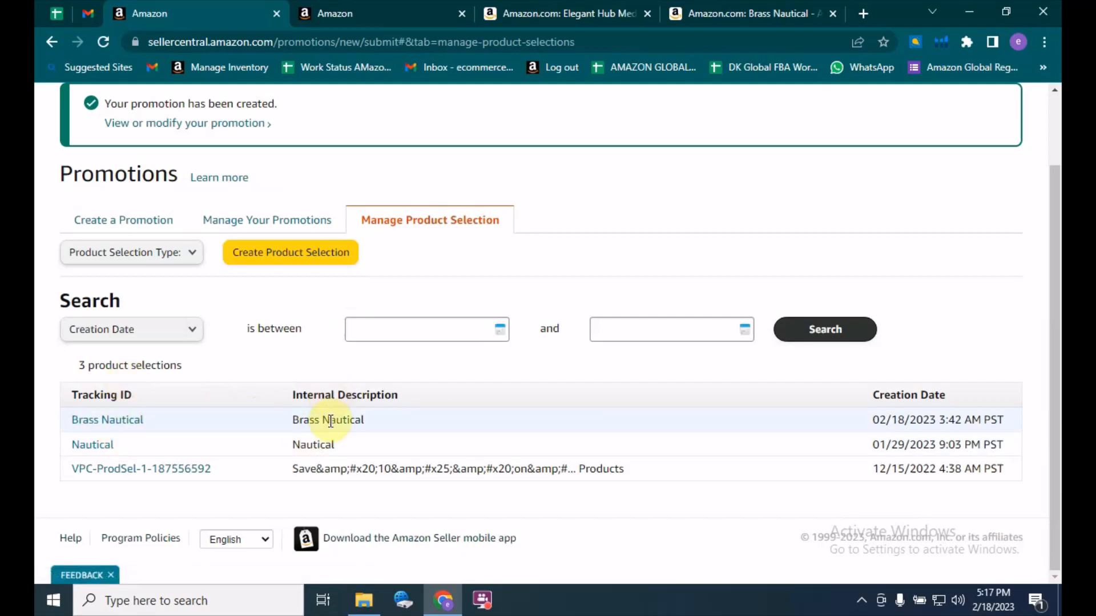
drag(398, 421, 295, 421)
click(533, 423)
click(839, 427)
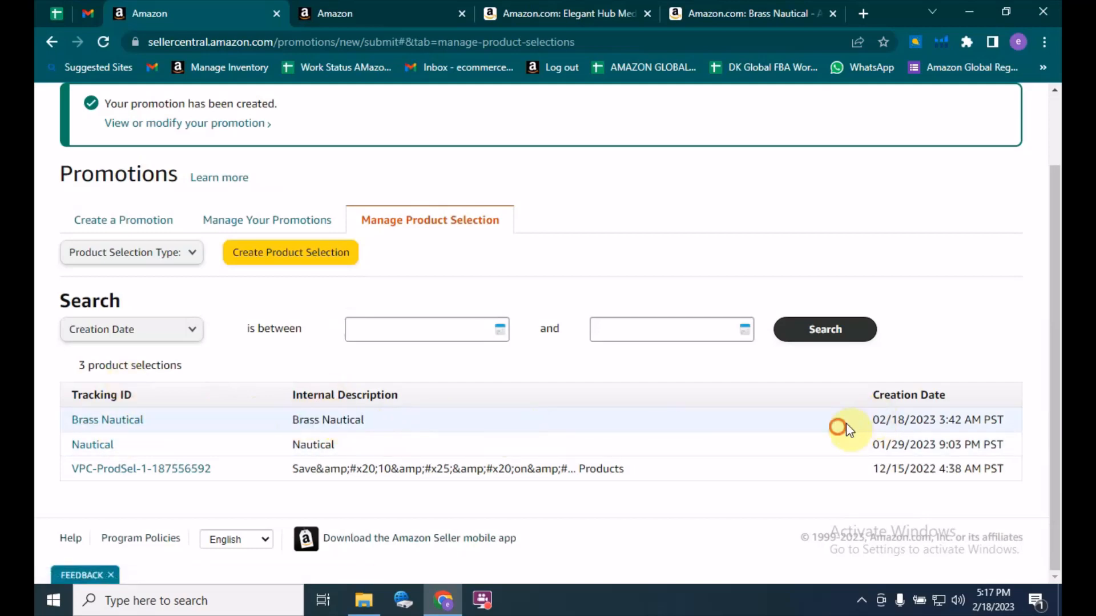
drag(846, 423, 1006, 423)
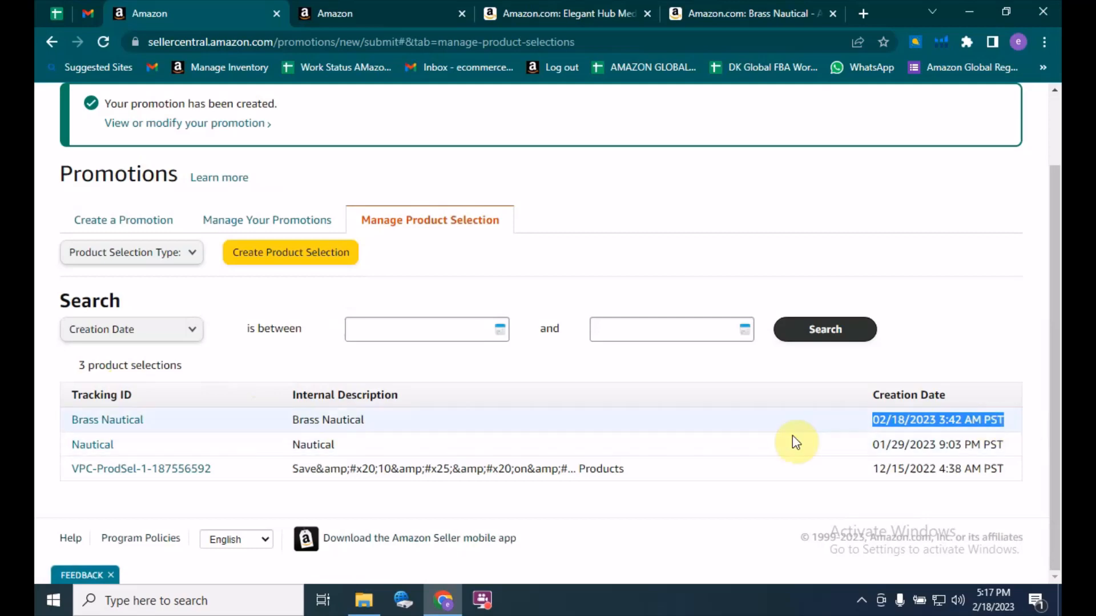
click(439, 413)
scroll(422, 394, up, 2)
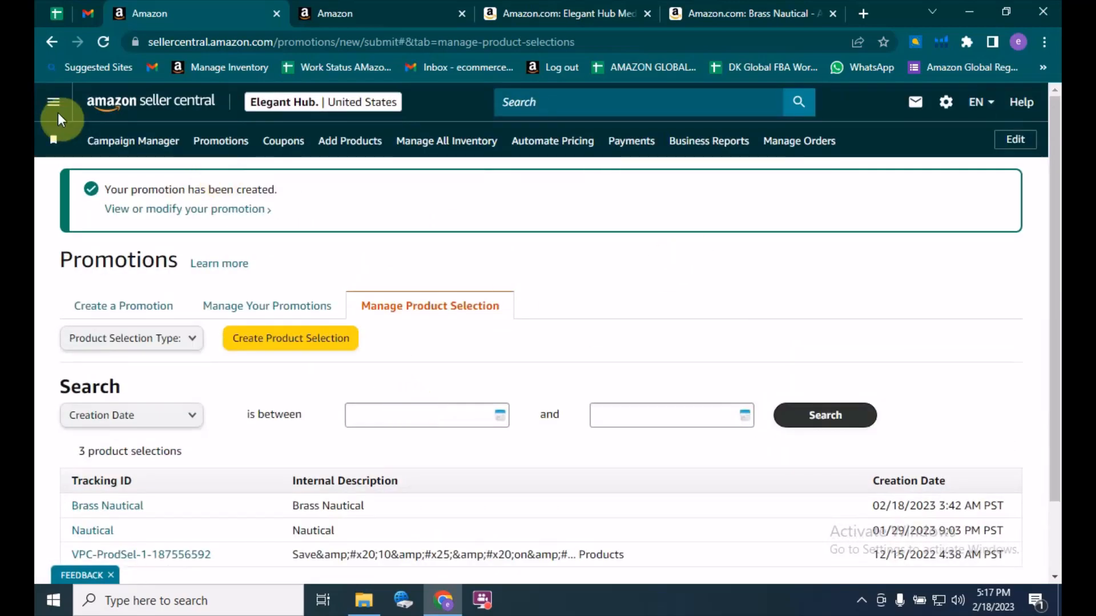
Start a new Buy One Get One promotion with the Brass Nautical product selection as its purchased items.
click(100, 305)
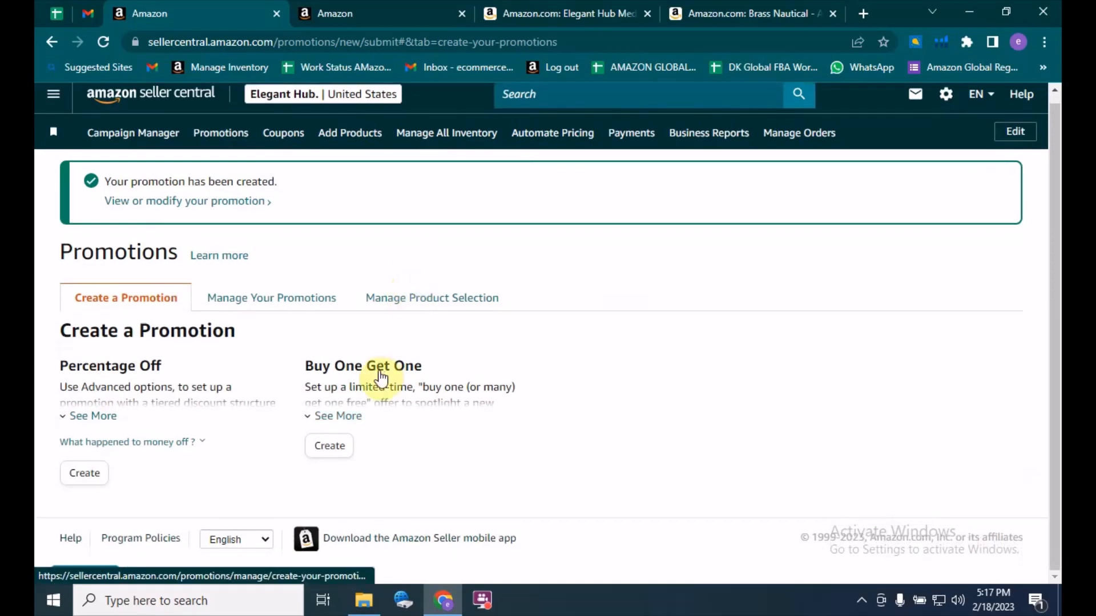
click(333, 450)
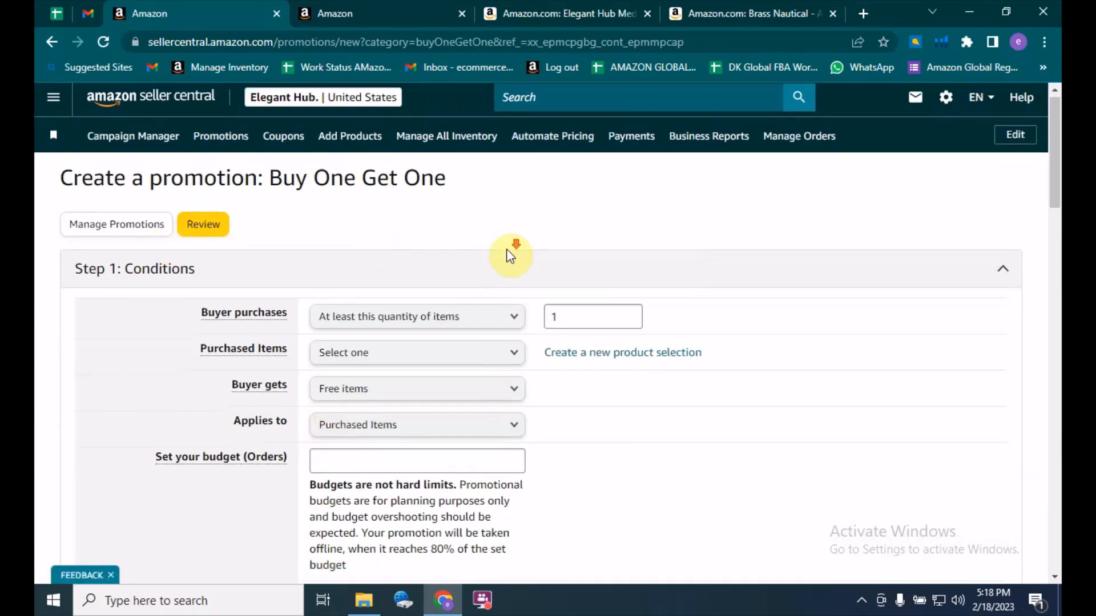
scroll(509, 252, down, 1)
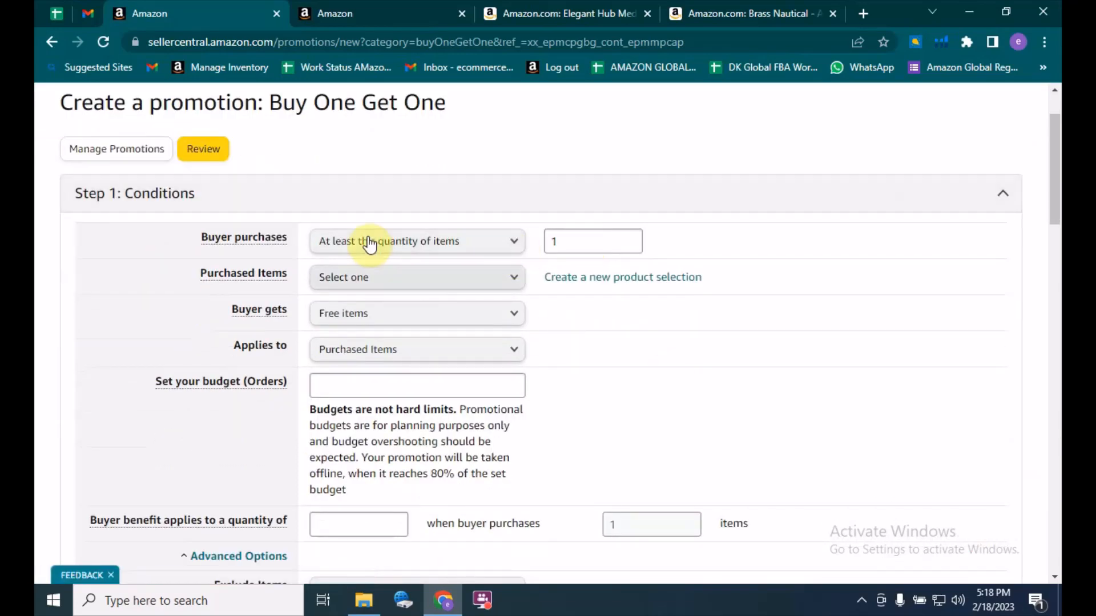
click(399, 278)
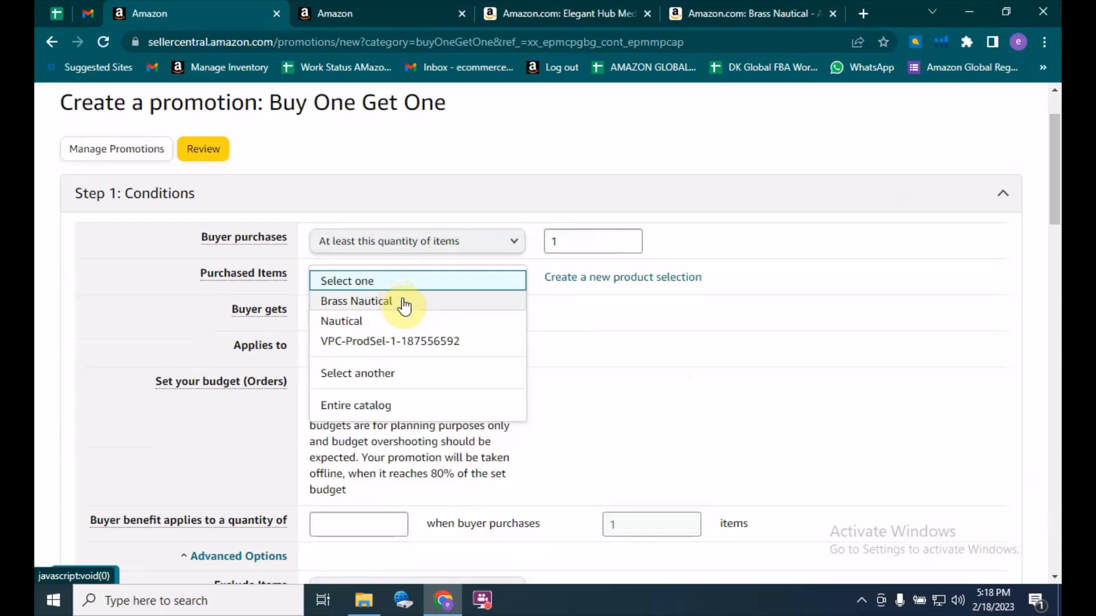
click(404, 303)
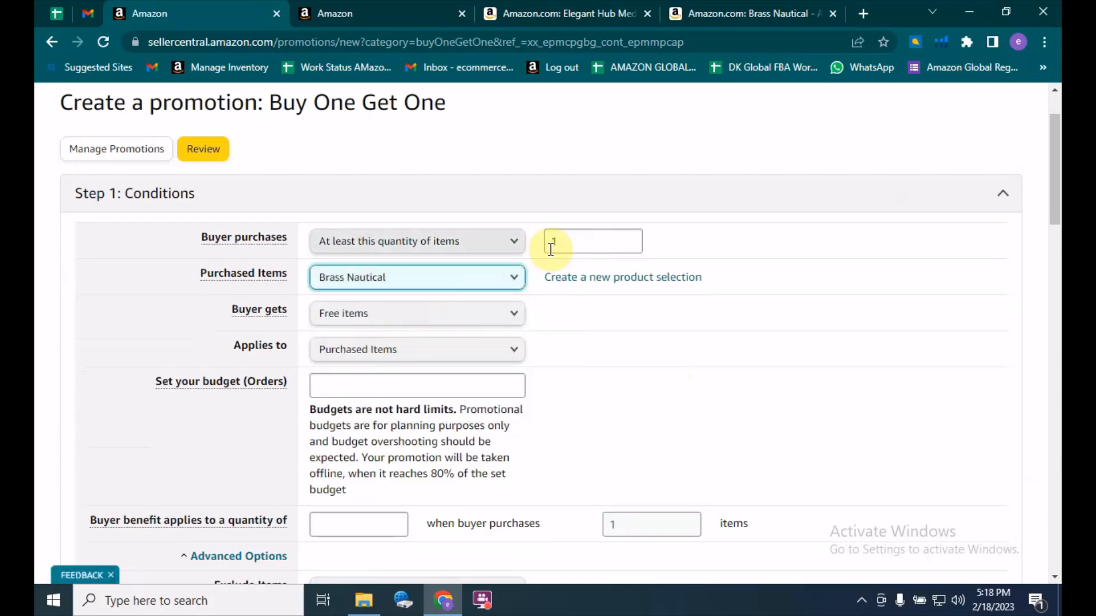
Set the Buy One Get One promotion's minimum purchase quantity to 5 items.
double_click(582, 241)
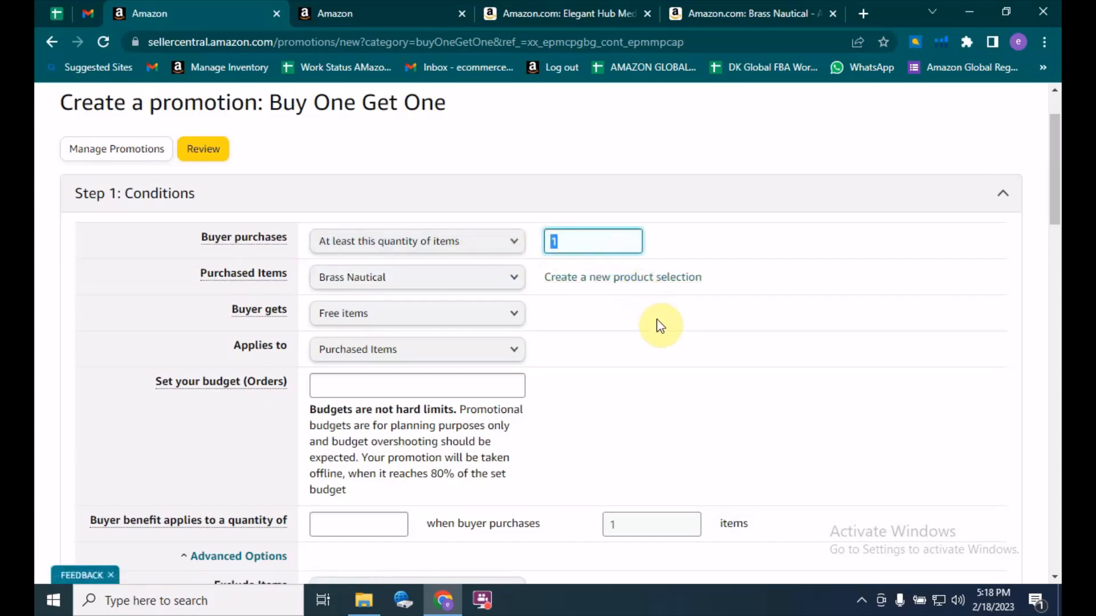
text(5)
scroll(662, 379, down, 1)
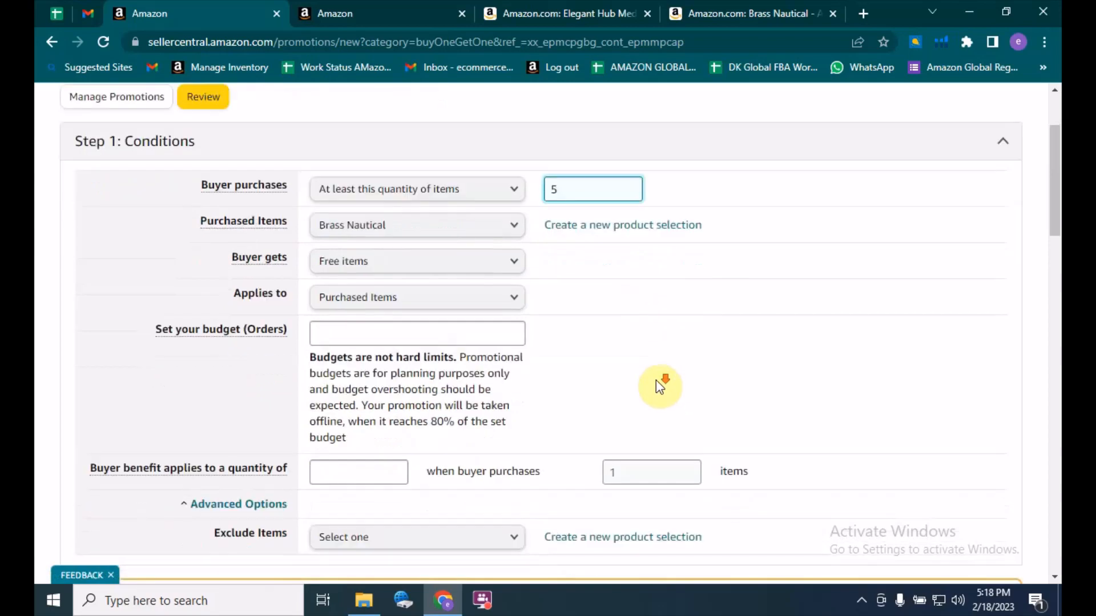
click(593, 350)
Set the buyer benefit to apply to a quantity of 1 item, leaving the order budget blank.
click(382, 308)
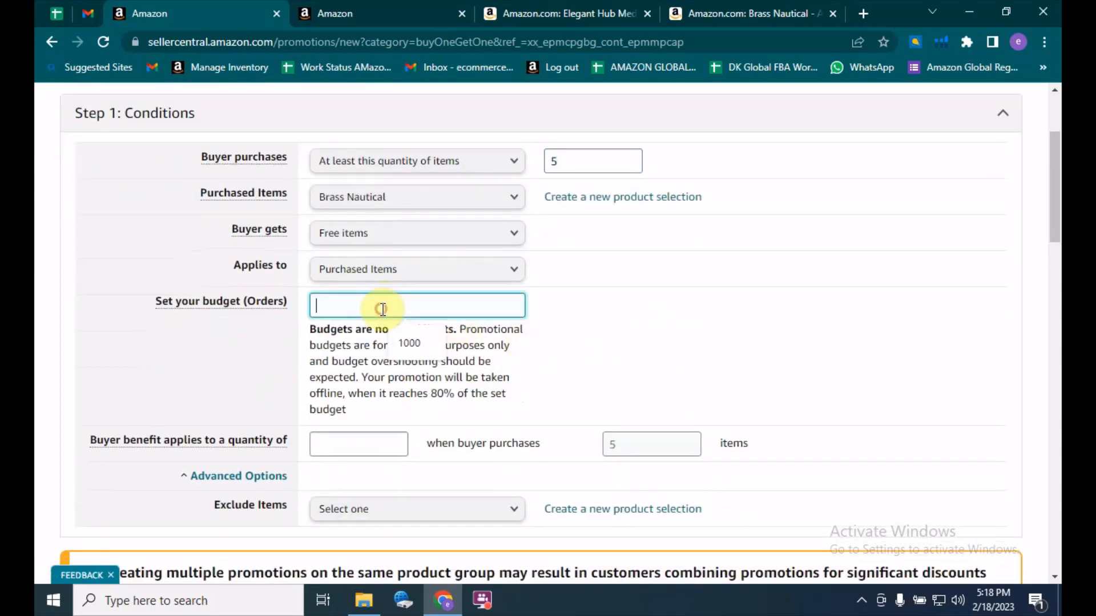
click(697, 467)
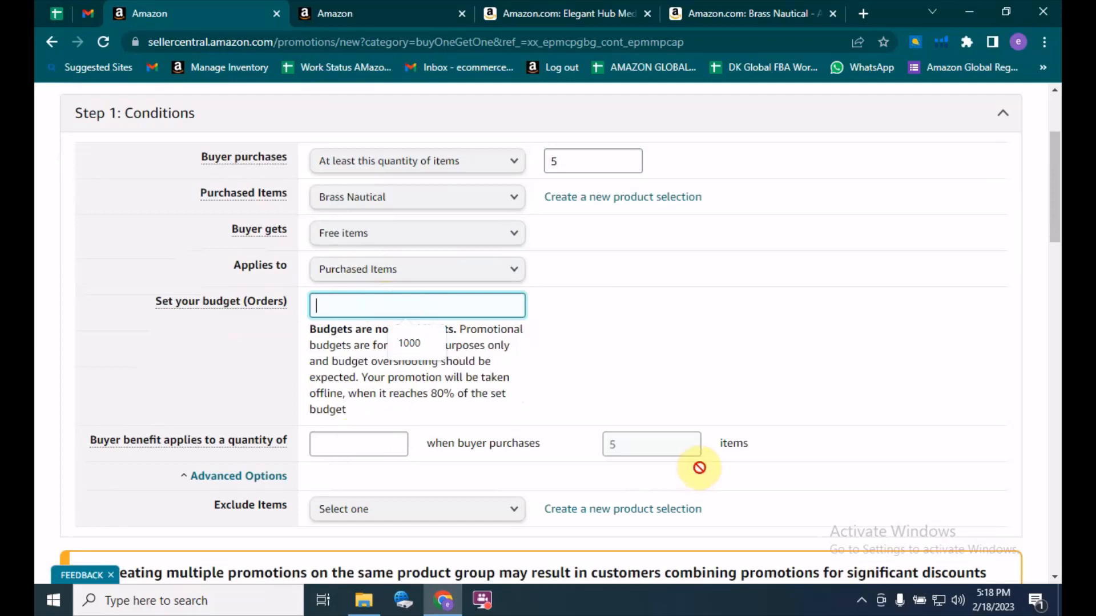
click(379, 449)
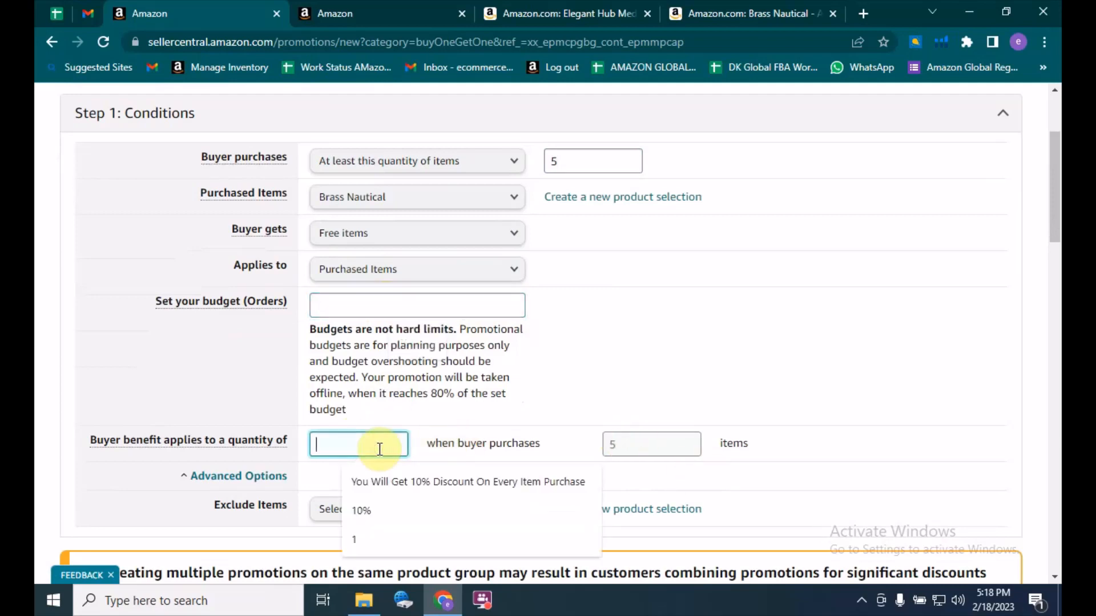
text(1)
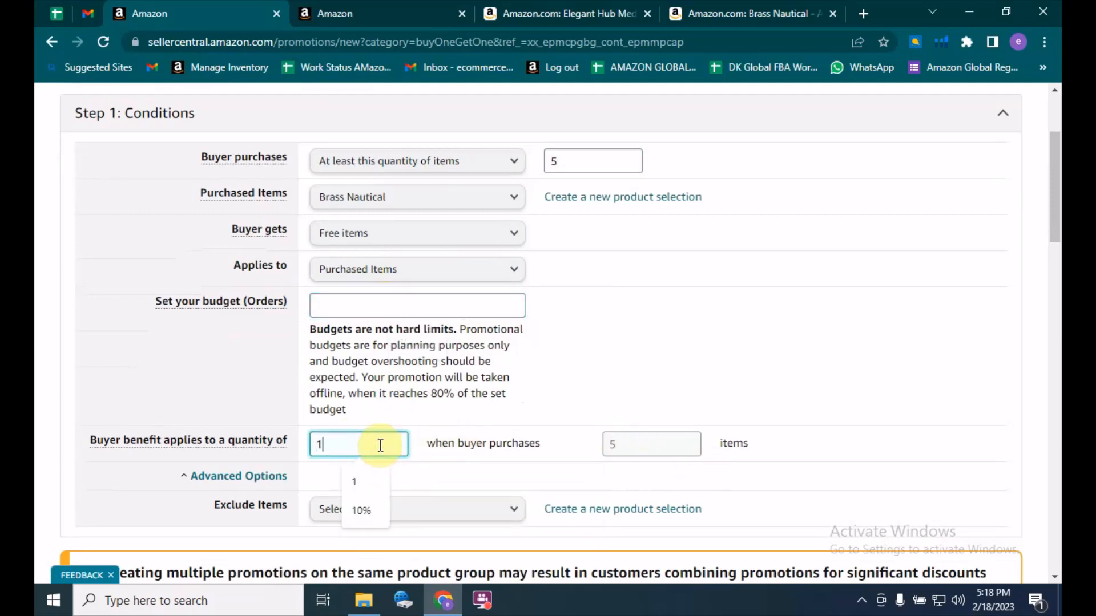
click(762, 381)
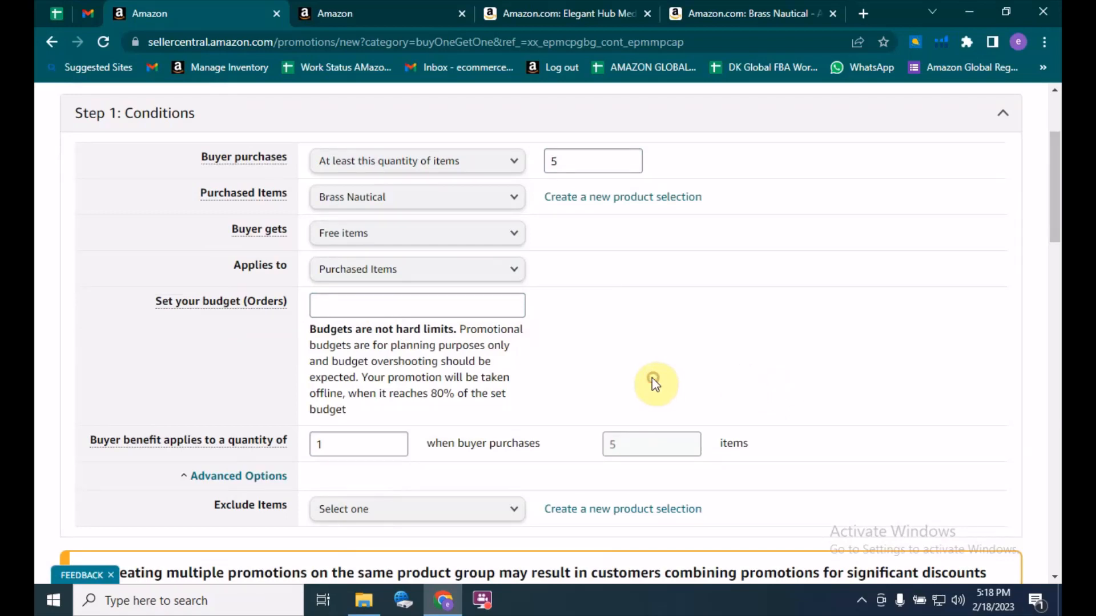
Set the Buy One Get One promotion's order budget to 1000.
click(418, 305)
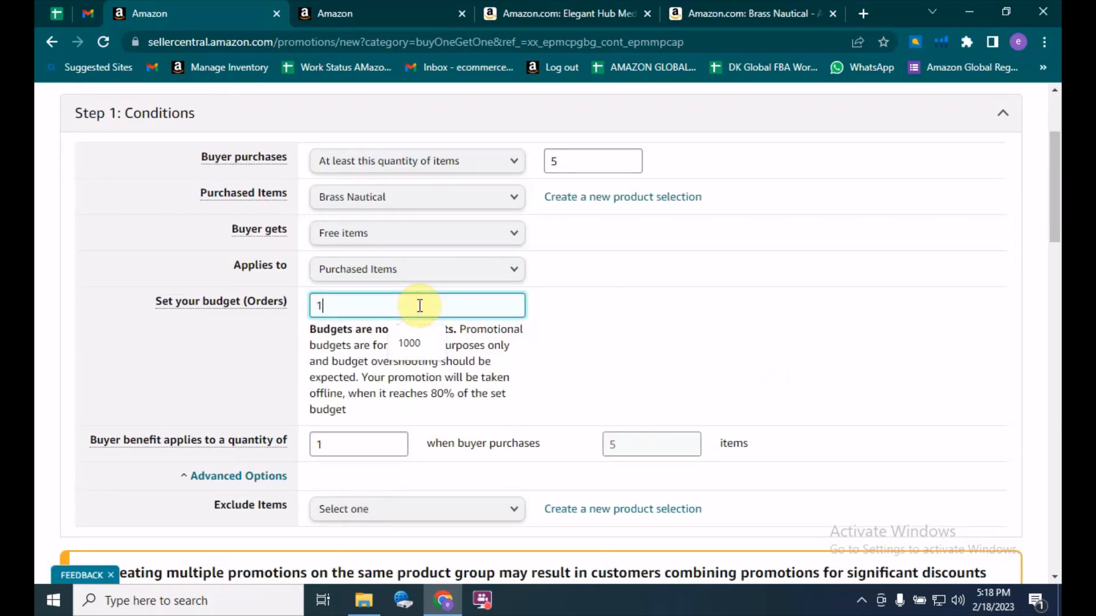
text(1000)
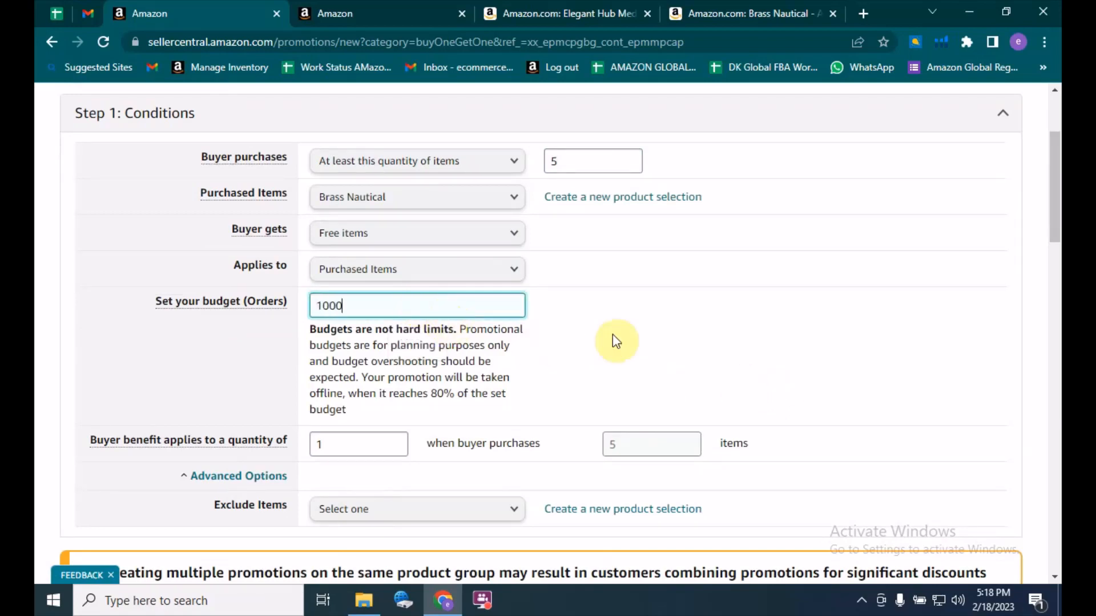
click(611, 337)
Examine the product selections available for item exclusion and the promotion's messaging options, without excluding any items.
scroll(570, 363, down, 4)
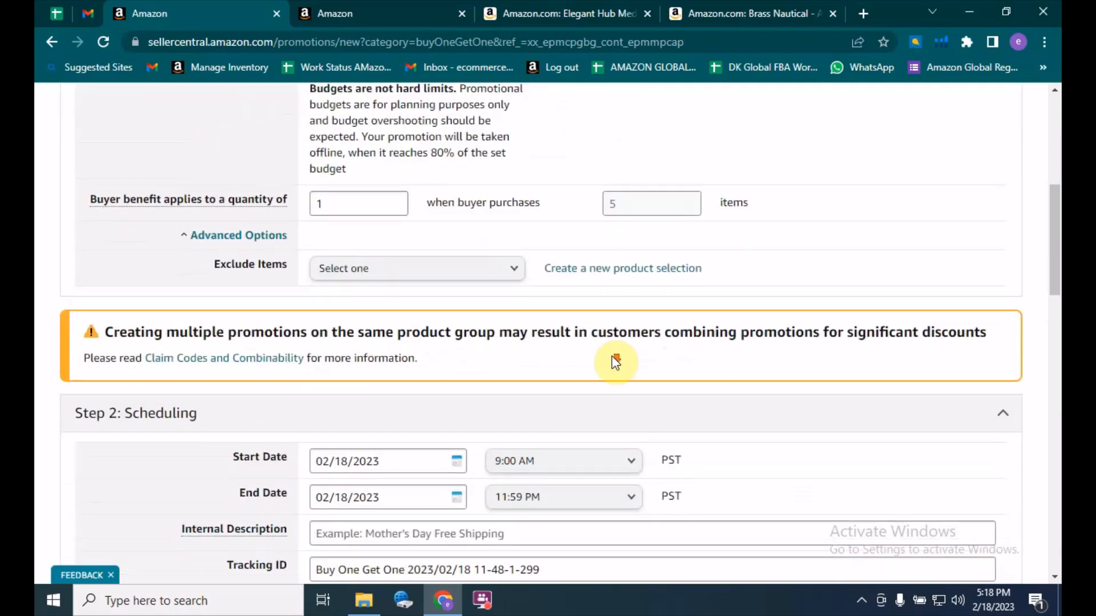
click(396, 273)
scroll(467, 296, down, 1)
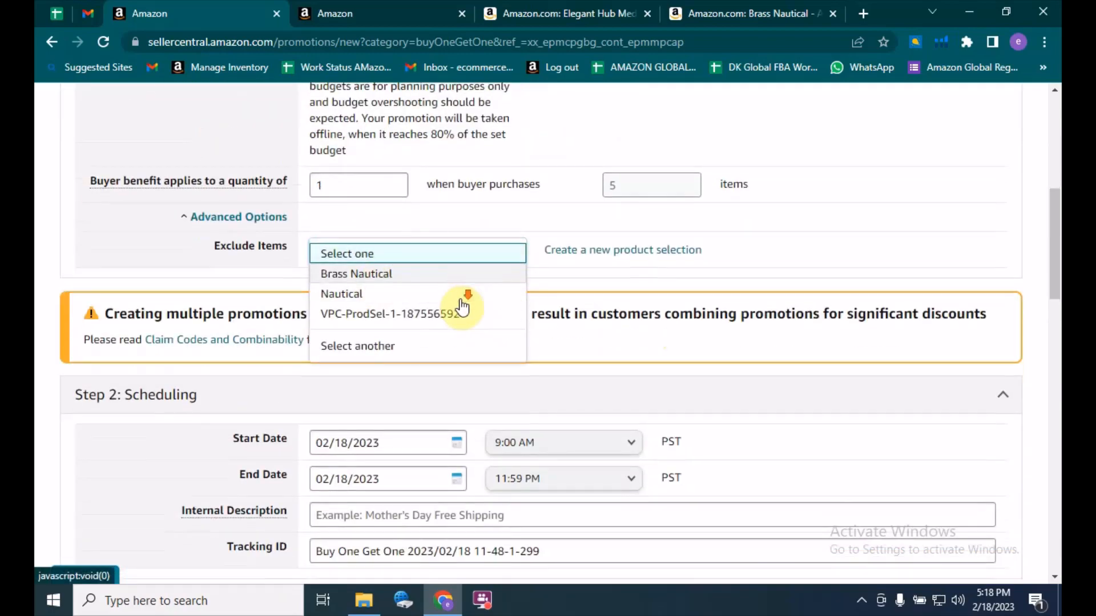
click(433, 337)
click(433, 338)
scroll(411, 301, down, 5)
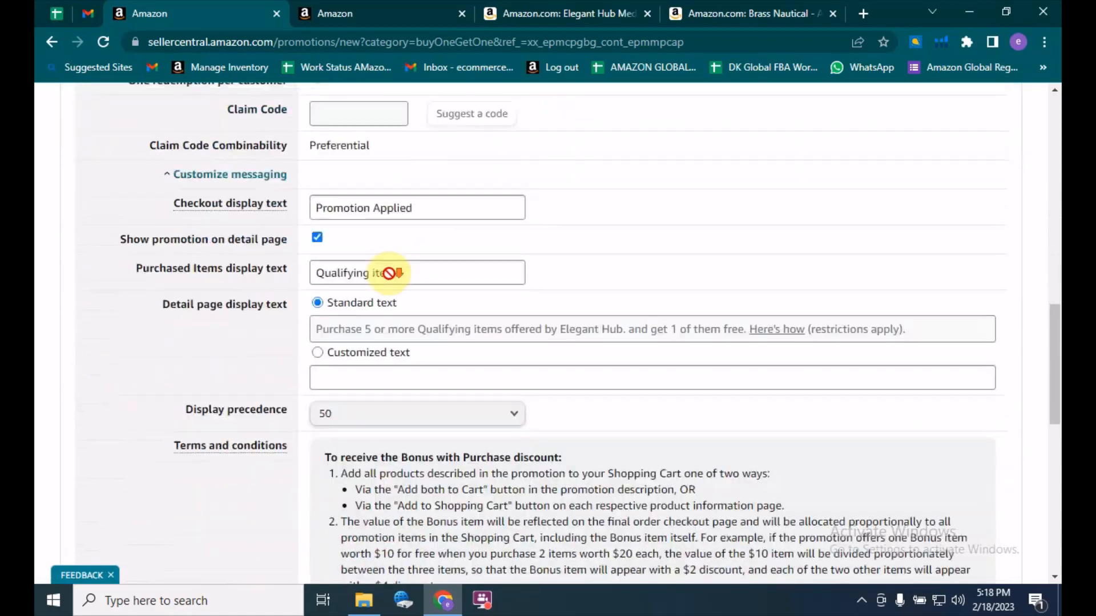
scroll(394, 273, up, 5)
click(390, 303)
scroll(391, 291, up, 5)
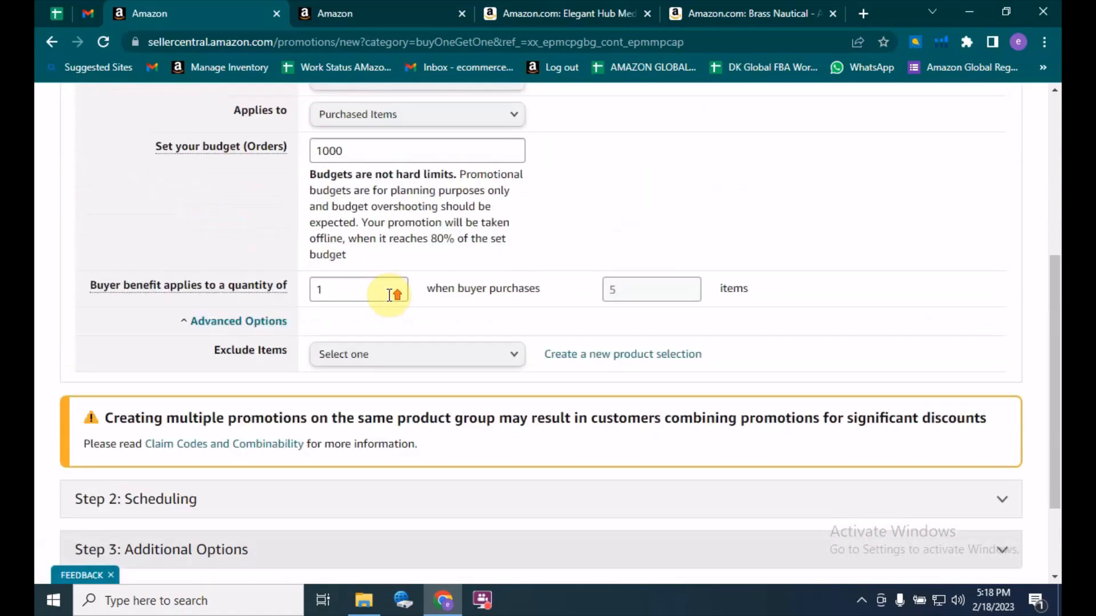
scroll(377, 300, up, 3)
scroll(386, 314, down, 7)
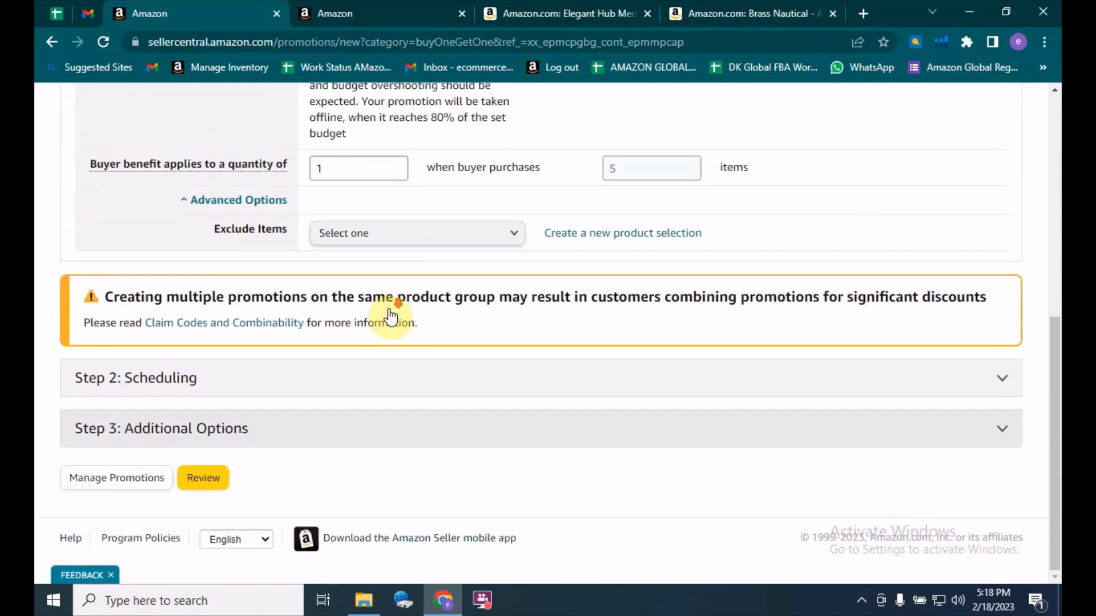
Set the promotion's end date to 02/25/2023 in the scheduling settings, keeping 02/18/2023 as the start date.
click(376, 377)
scroll(379, 400, down, 3)
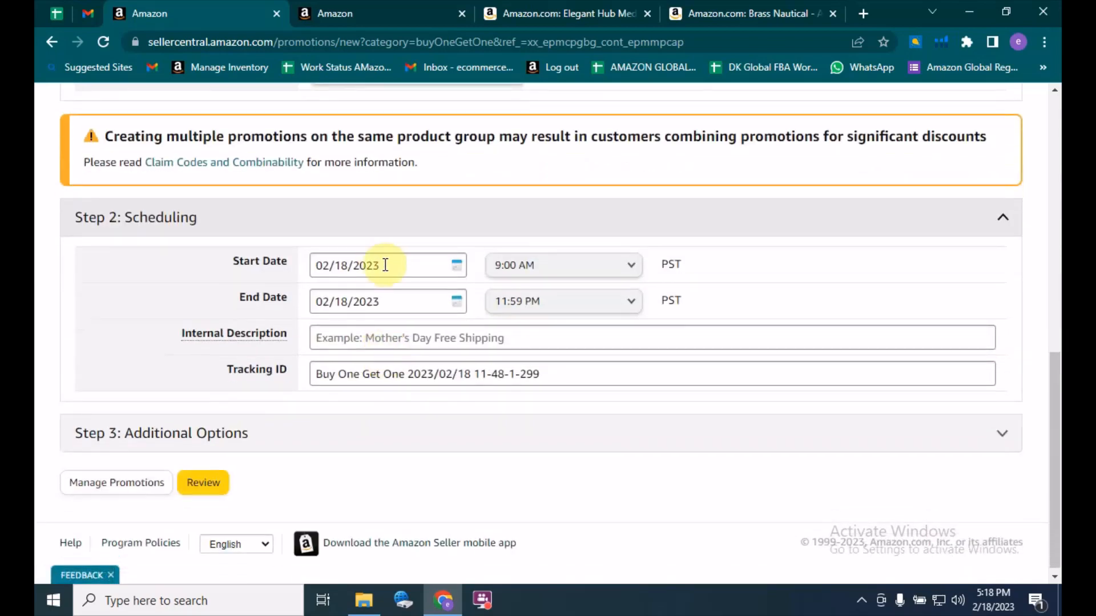
click(394, 264)
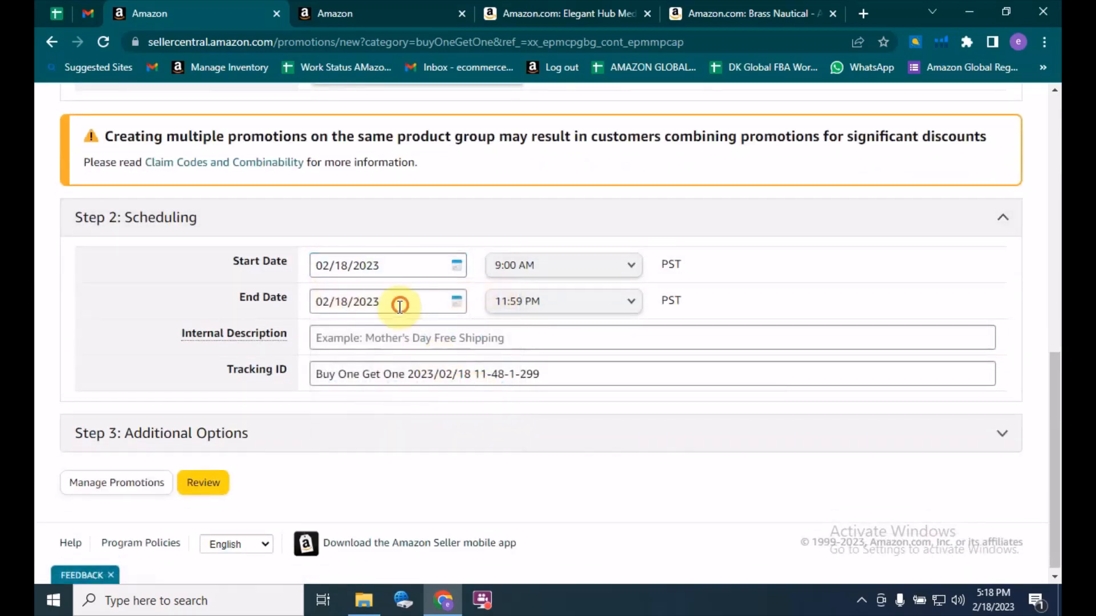
click(399, 301)
click(473, 441)
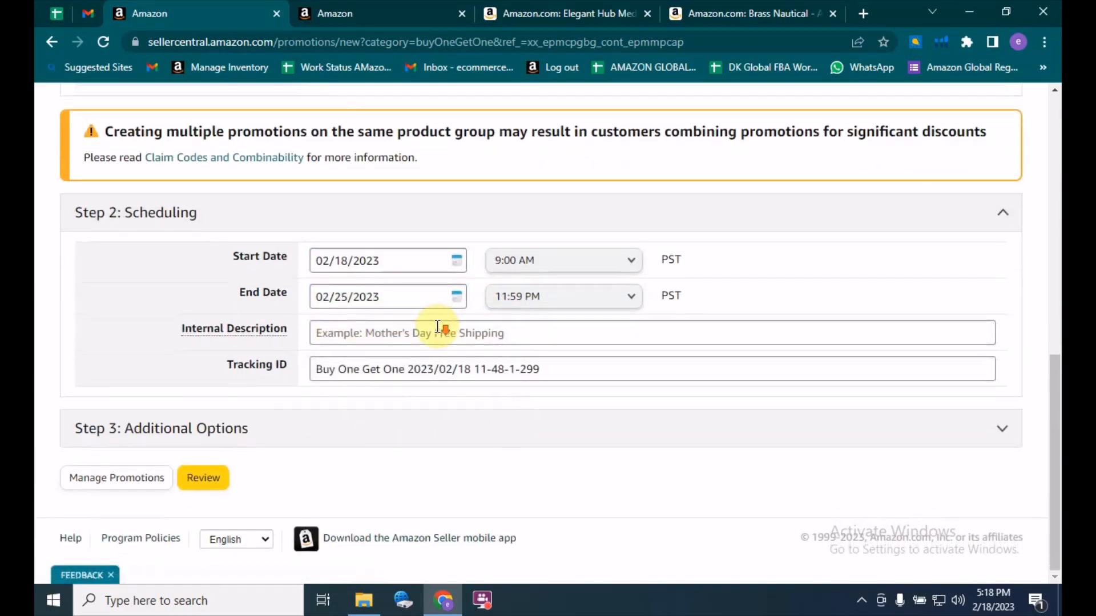
Enter "Brass Nautical" as the promotion's internal description, keeping the default tracking ID.
click(440, 330)
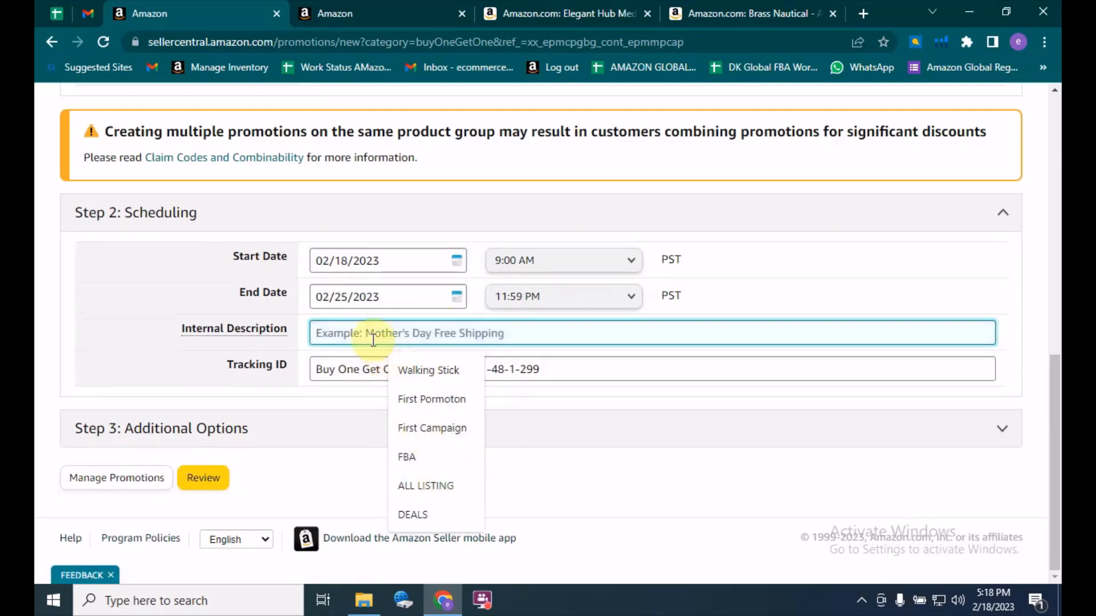
text(Brass)
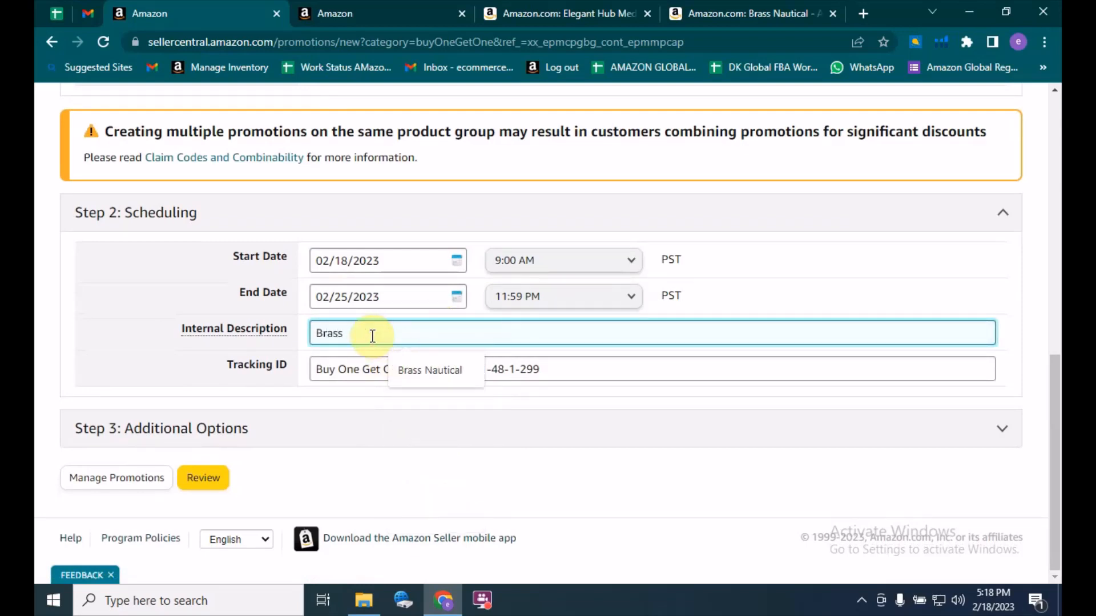
key(Down)
key(Return)
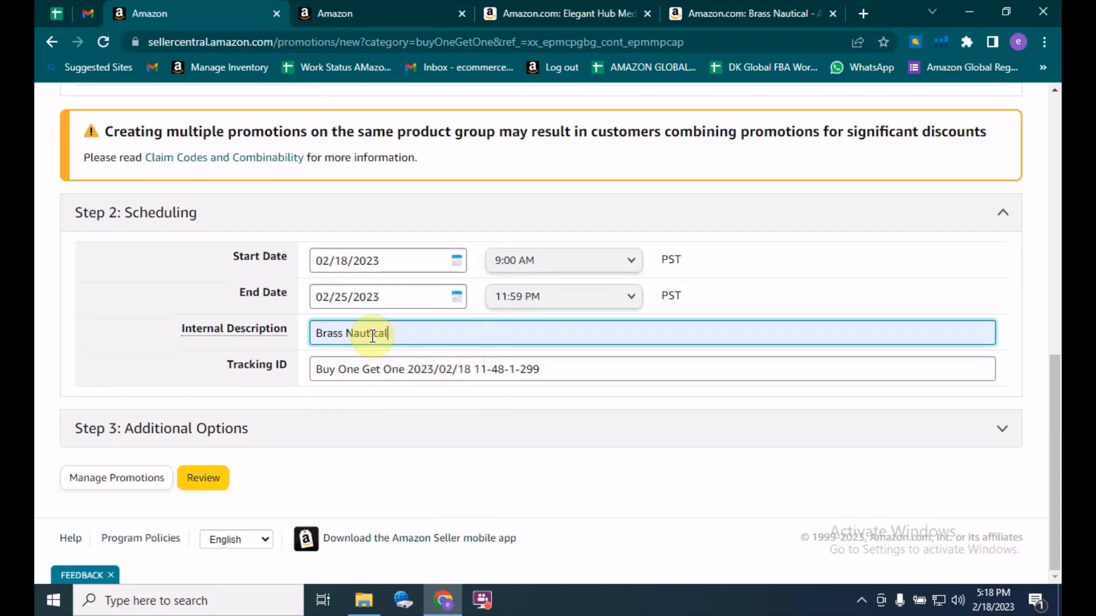
drag(394, 342, 318, 333)
click(486, 376)
Check the completed Buy One Get One conditions and proceed to the promotion review.
scroll(520, 399, up, 8)
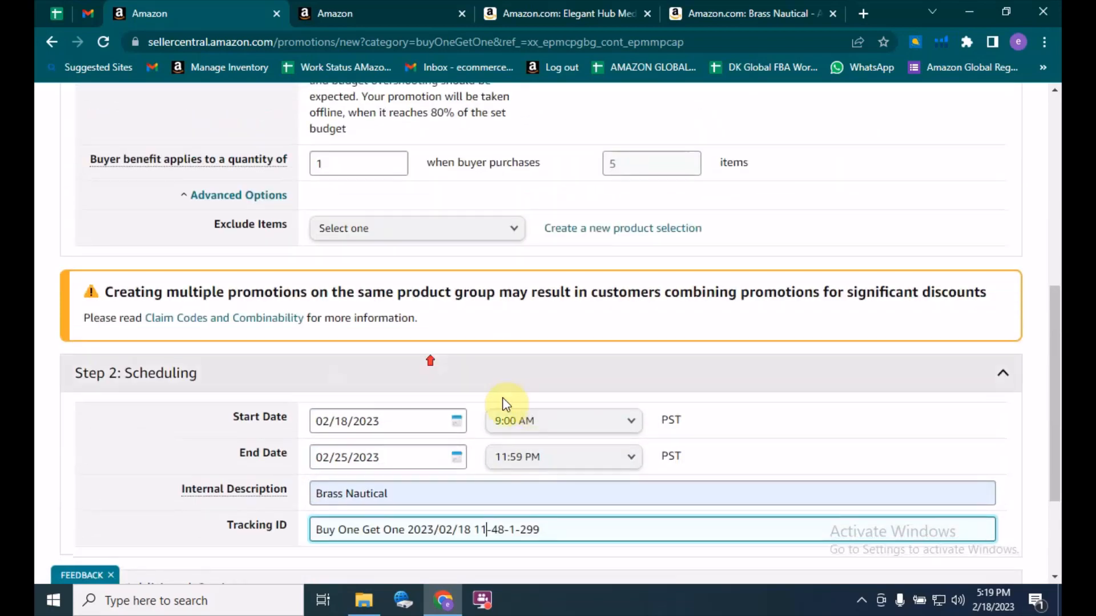
scroll(514, 321, up, 3)
scroll(521, 375, down, 10)
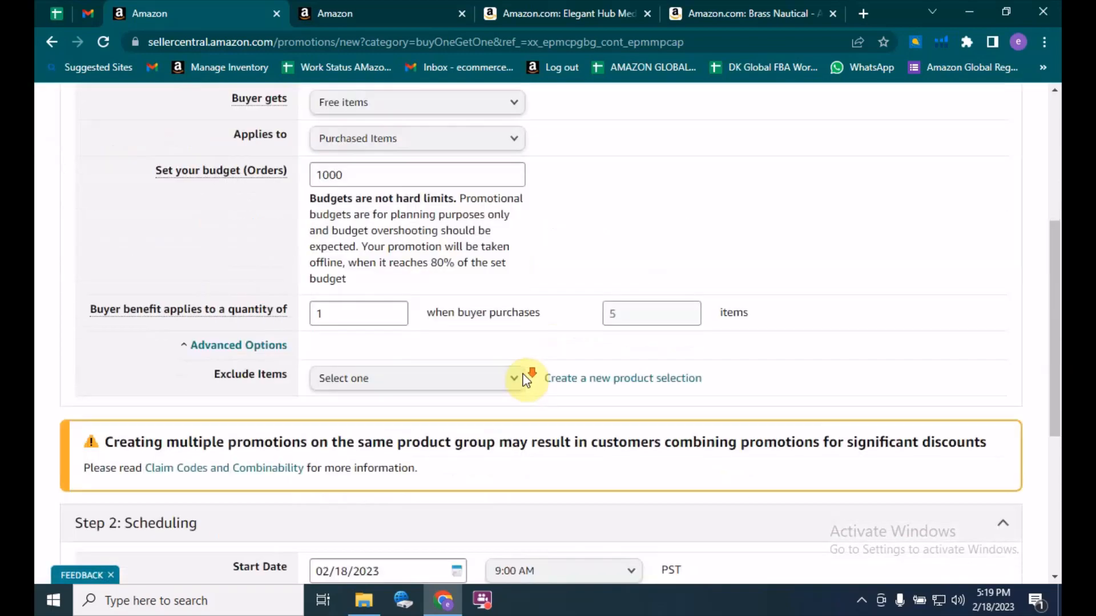
click(202, 517)
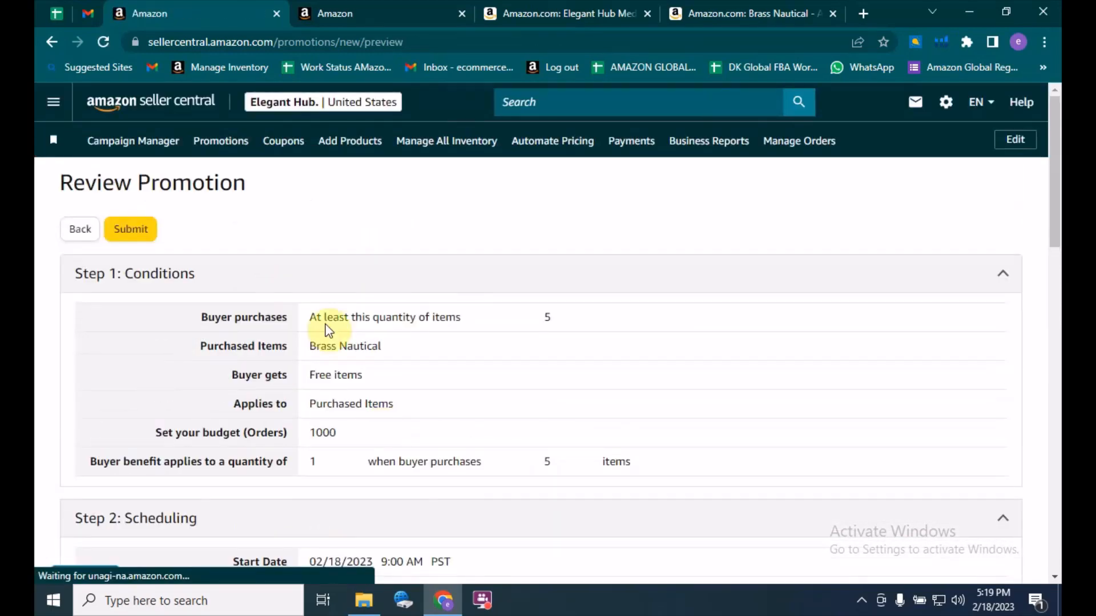
Read through the promotion's conditions, display text and terms, and submit the Buy One Get One promotion.
scroll(554, 312, down, 4)
scroll(553, 312, down, 12)
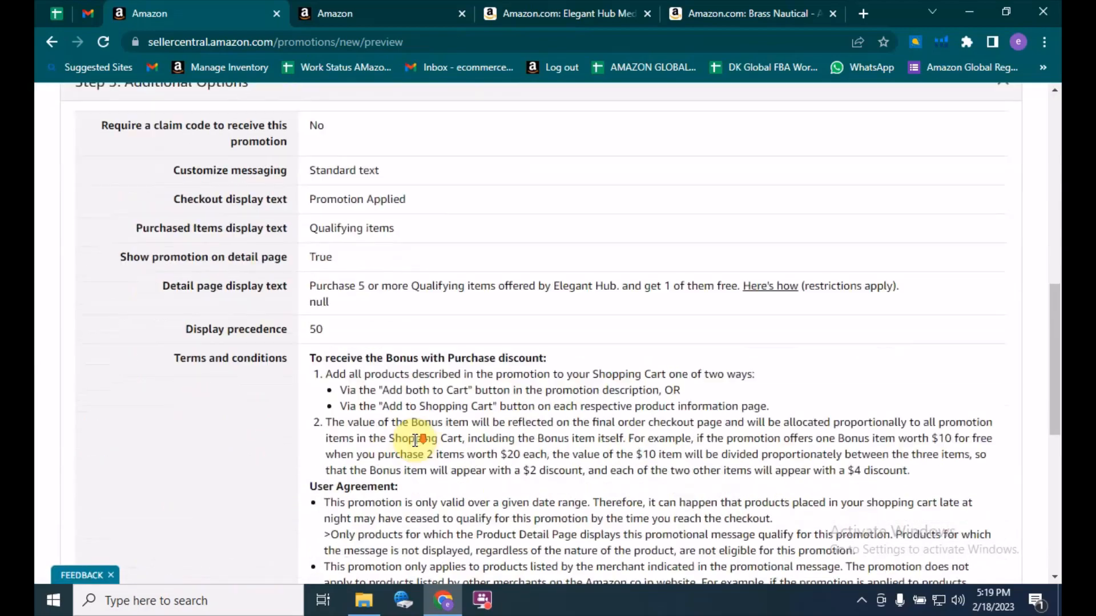
scroll(510, 443, up, 15)
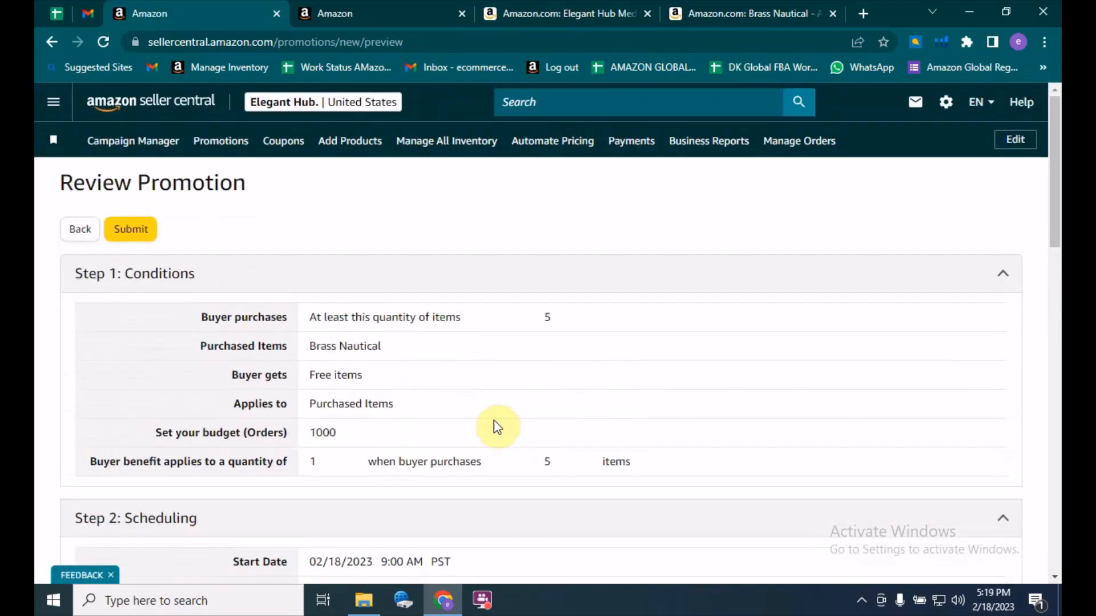
click(132, 231)
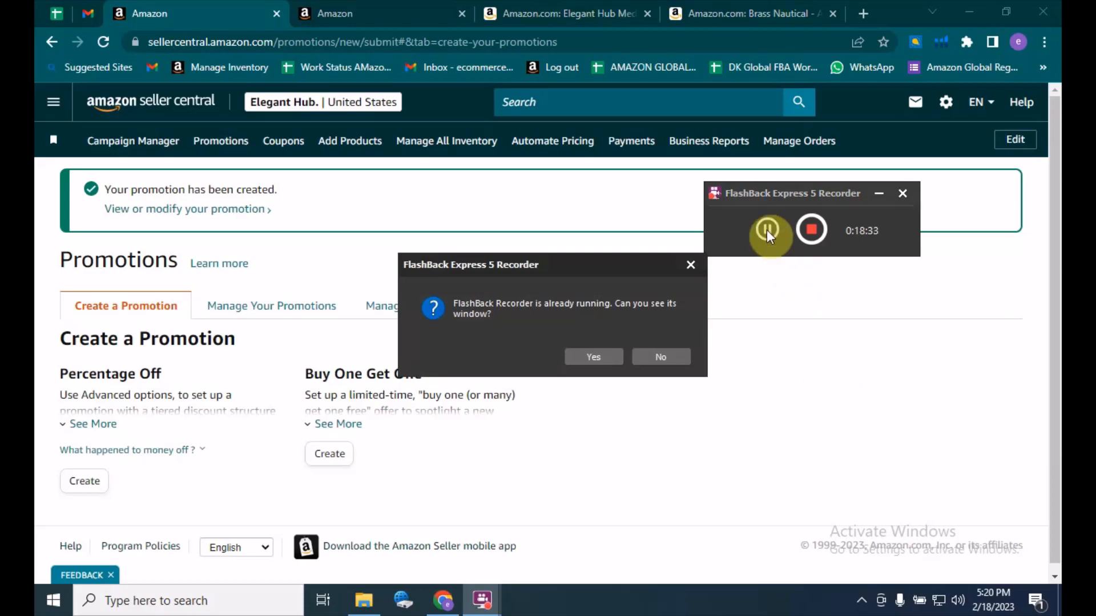
click(811, 228)
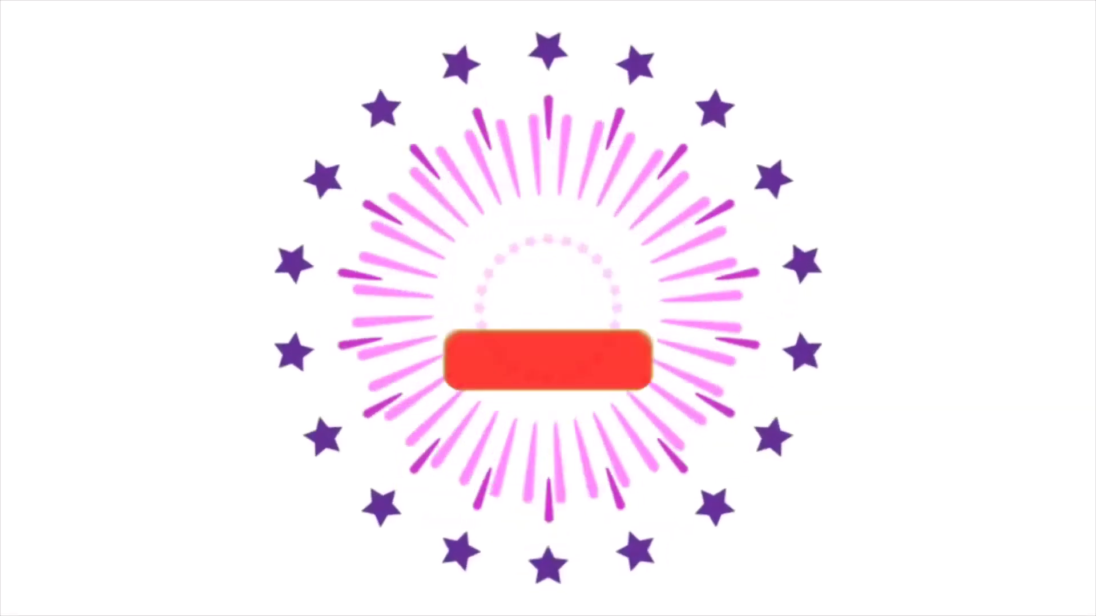